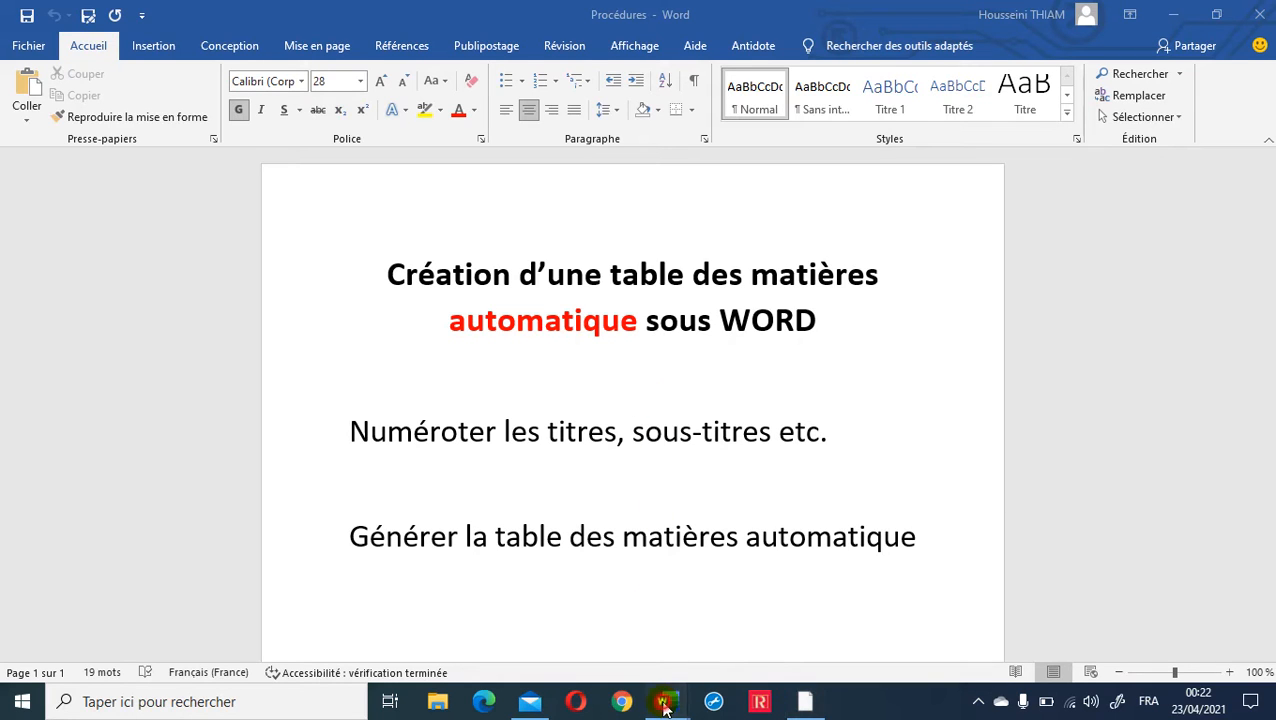
- Switch to the Travail document and examine its introduction, chapter headings and subheadings
{"action": "mouse_move", "coordinate": [665, 700]}
{"action": "left_click", "coordinate": [727, 643]}
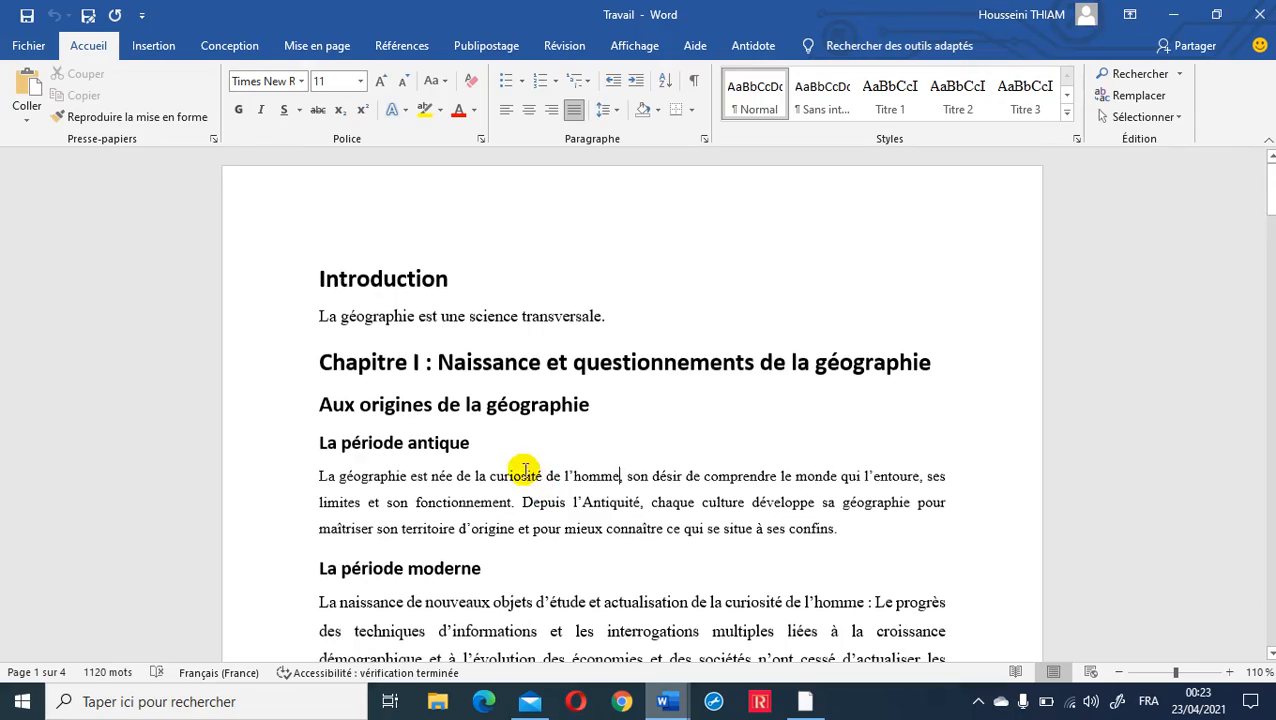
{"action": "scroll", "coordinate": [525, 470], "scroll_direction": "down", "scroll_amount": 3}
{"action": "scroll", "coordinate": [545, 476], "scroll_direction": "down", "scroll_amount": 3}
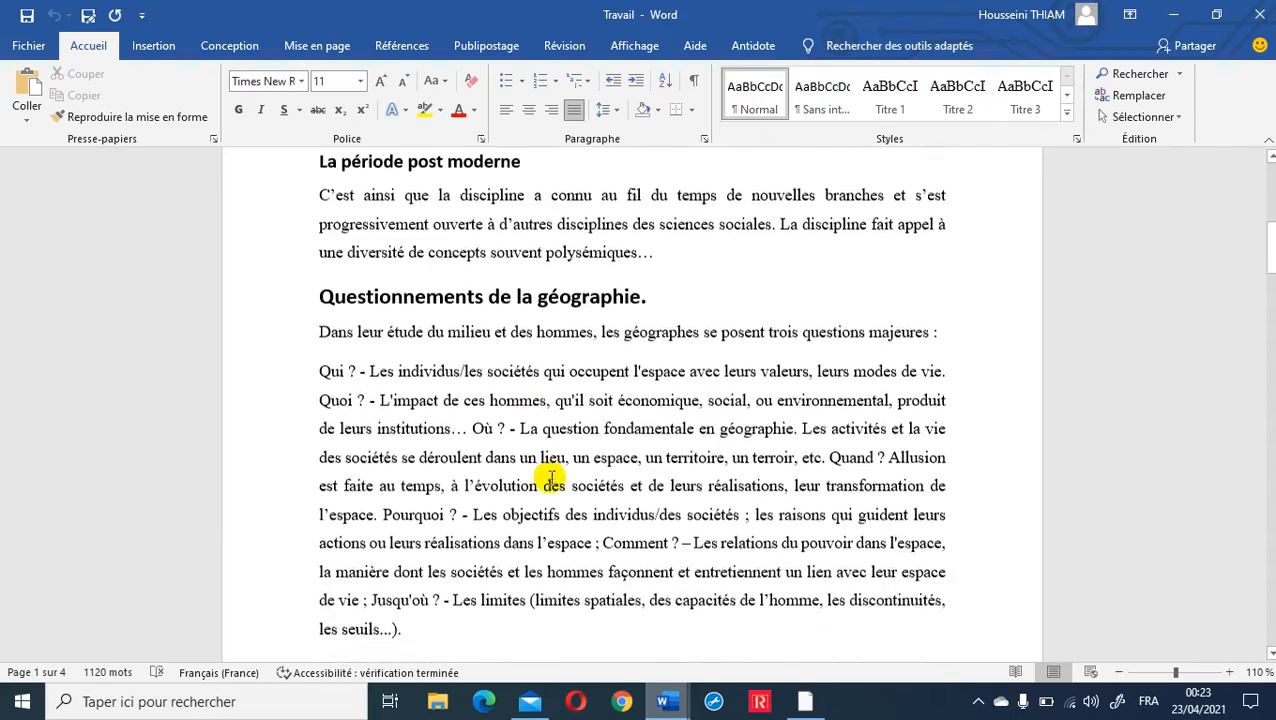
{"action": "scroll", "coordinate": [551, 478], "scroll_direction": "down", "scroll_amount": 6}
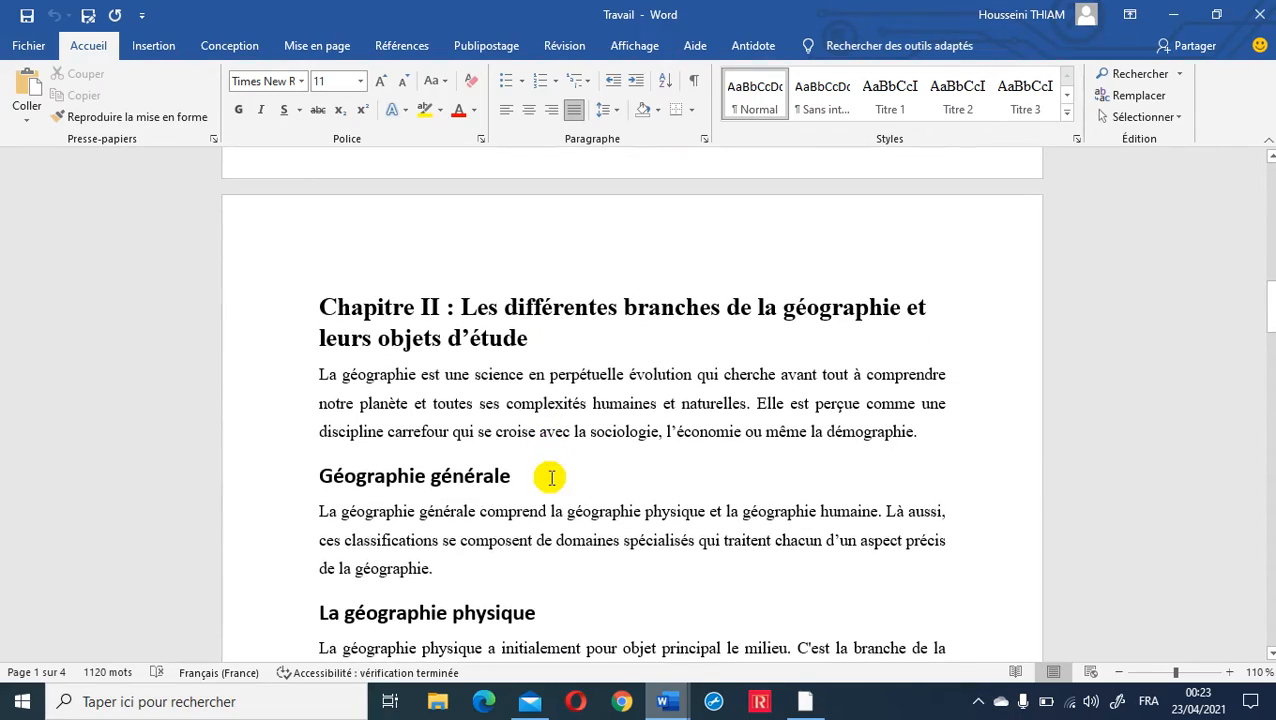
{"action": "scroll", "coordinate": [552, 400], "scroll_direction": "down", "scroll_amount": 3}
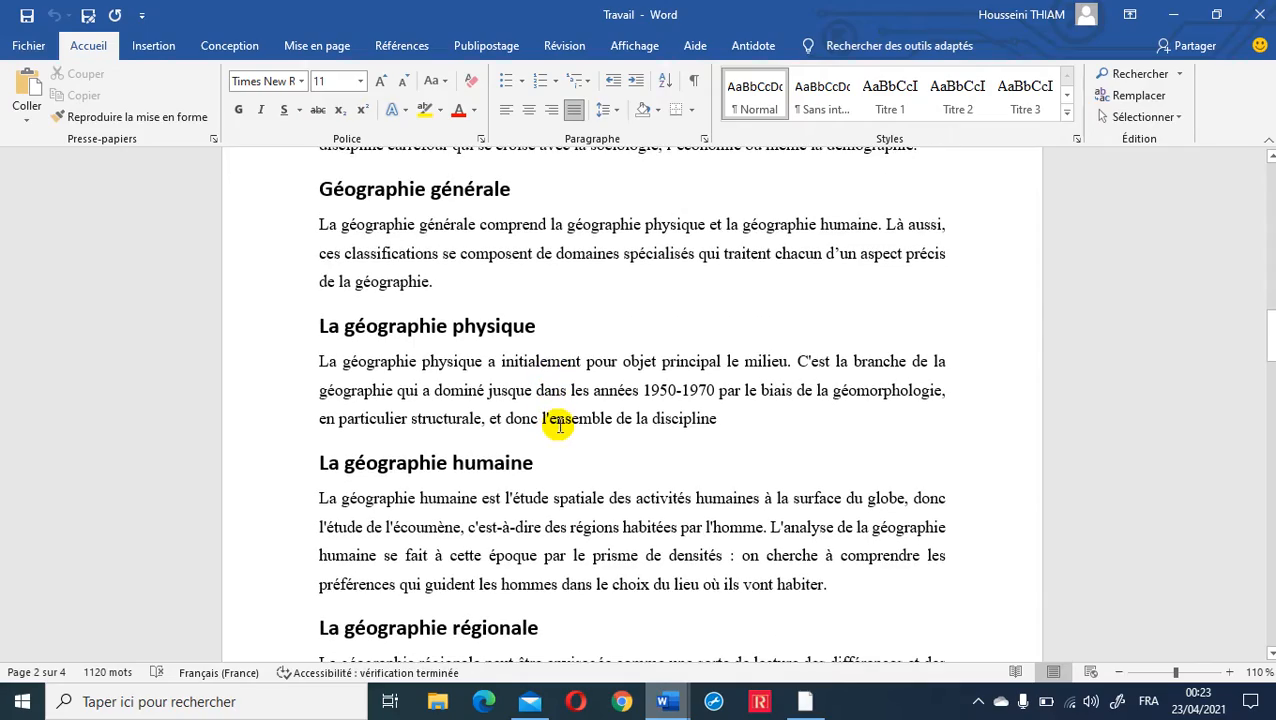
{"action": "scroll", "coordinate": [558, 419], "scroll_direction": "down", "scroll_amount": 3}
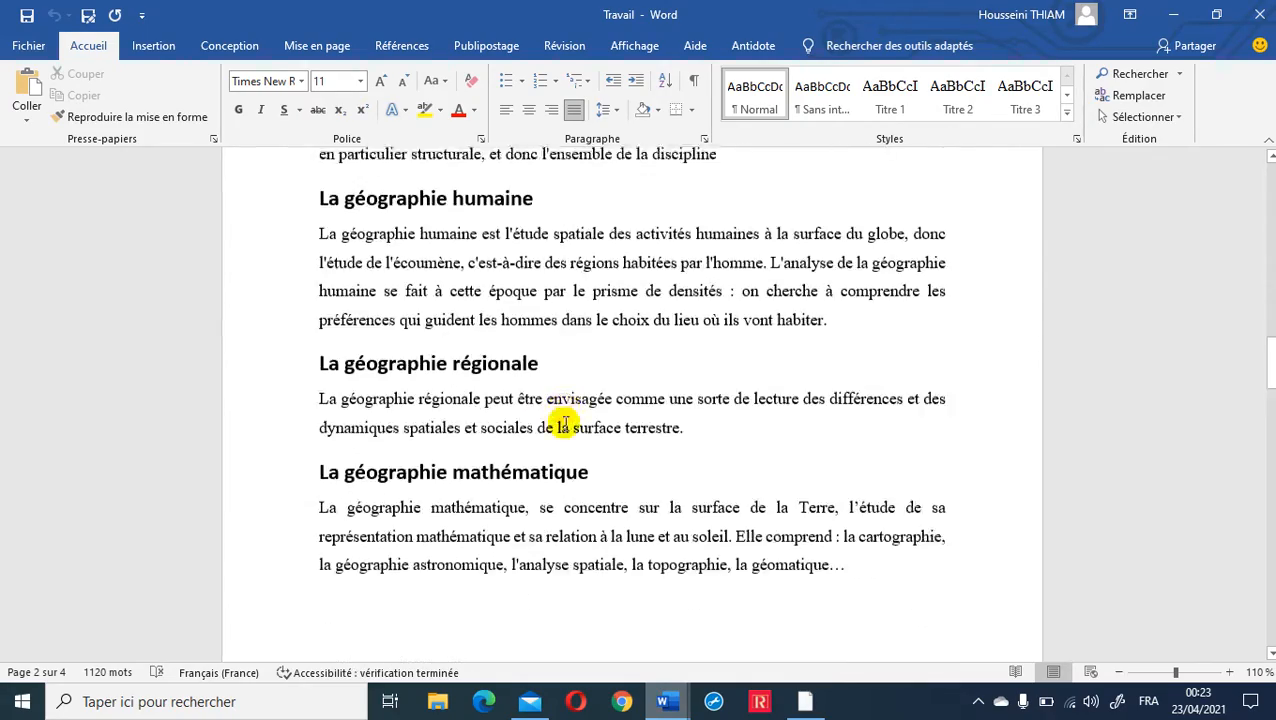
{"action": "scroll", "coordinate": [560, 420], "scroll_direction": "up", "scroll_amount": 4}
{"action": "scroll", "coordinate": [565, 425], "scroll_direction": "down", "scroll_amount": 9}
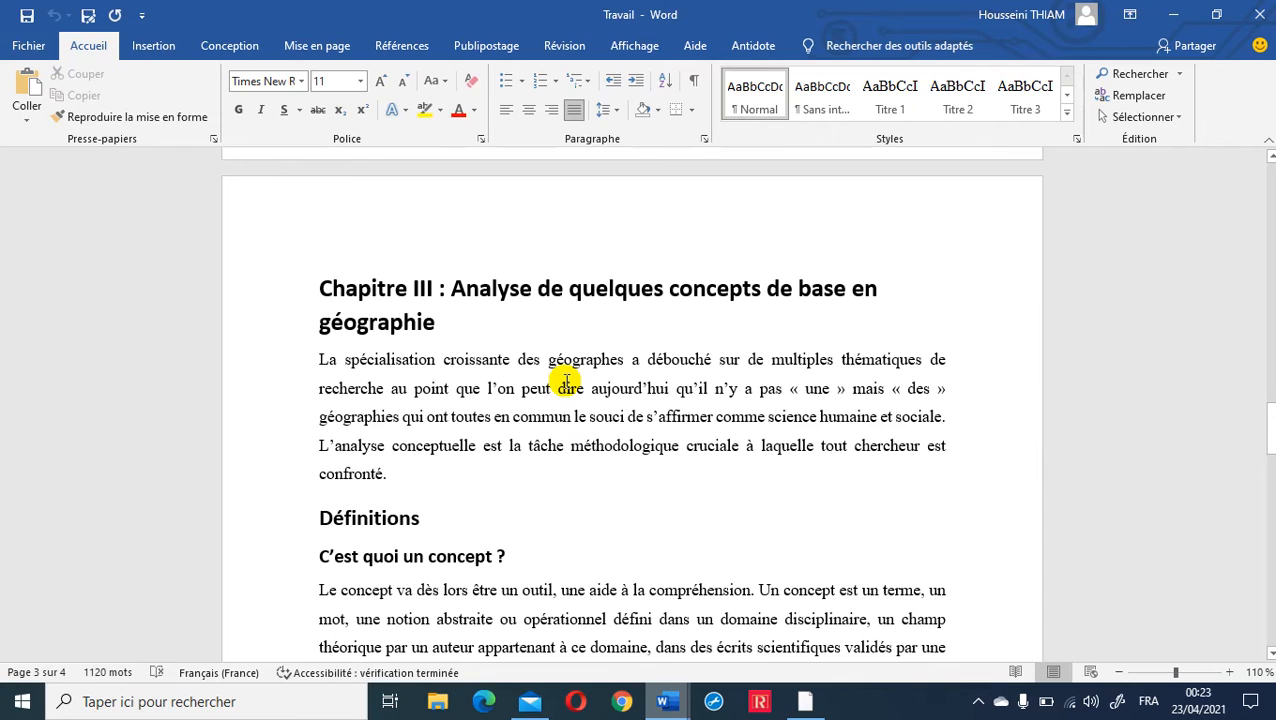
{"action": "scroll", "coordinate": [566, 381], "scroll_direction": "down", "scroll_amount": 3}
{"action": "scroll", "coordinate": [566, 381], "scroll_direction": "down", "scroll_amount": 7}
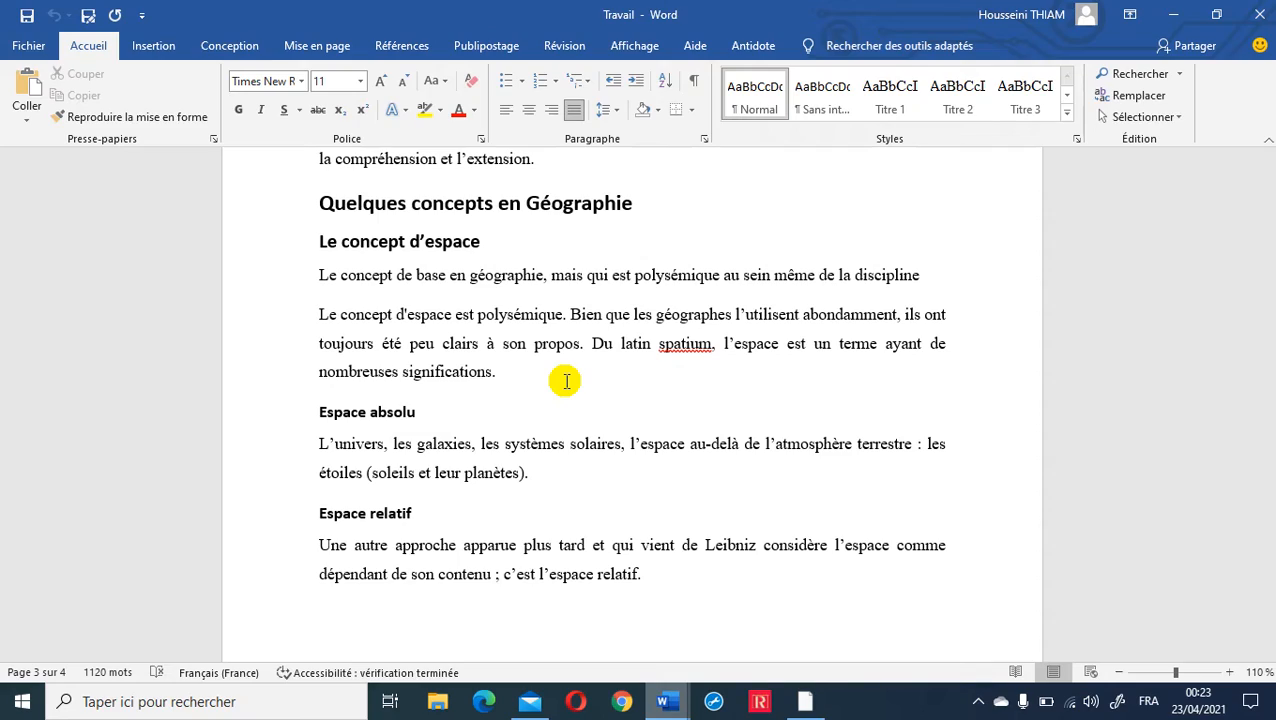
{"action": "scroll", "coordinate": [565, 381], "scroll_direction": "down", "scroll_amount": 3}
{"action": "scroll", "coordinate": [565, 381], "scroll_direction": "up", "scroll_amount": 15}
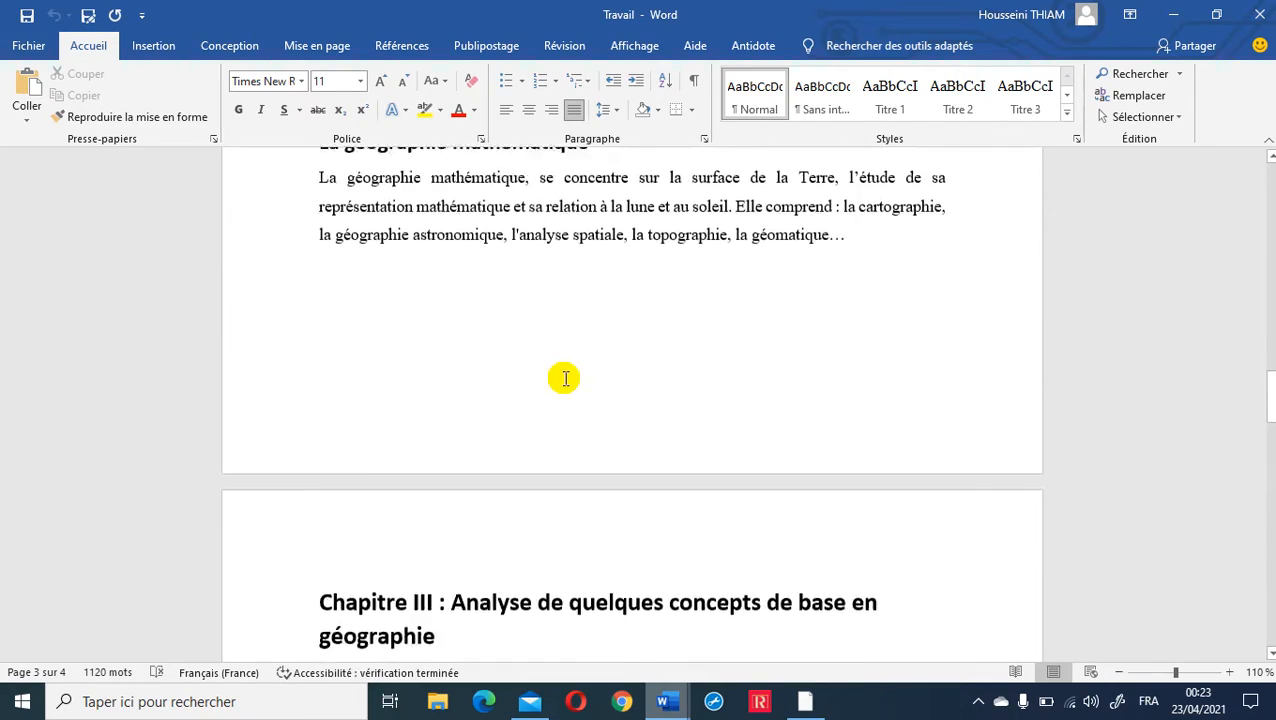
{"action": "scroll", "coordinate": [565, 378], "scroll_direction": "up", "scroll_amount": 20}
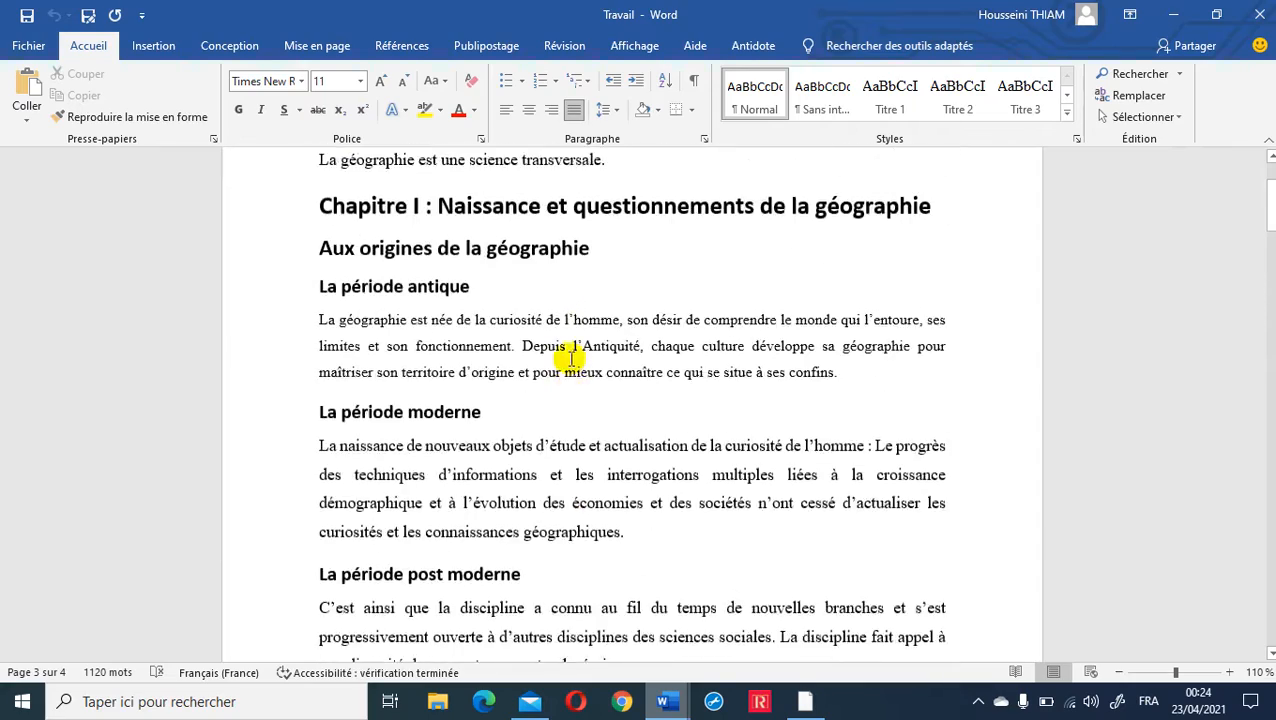
{"action": "scroll", "coordinate": [571, 357], "scroll_direction": "up", "scroll_amount": 3}
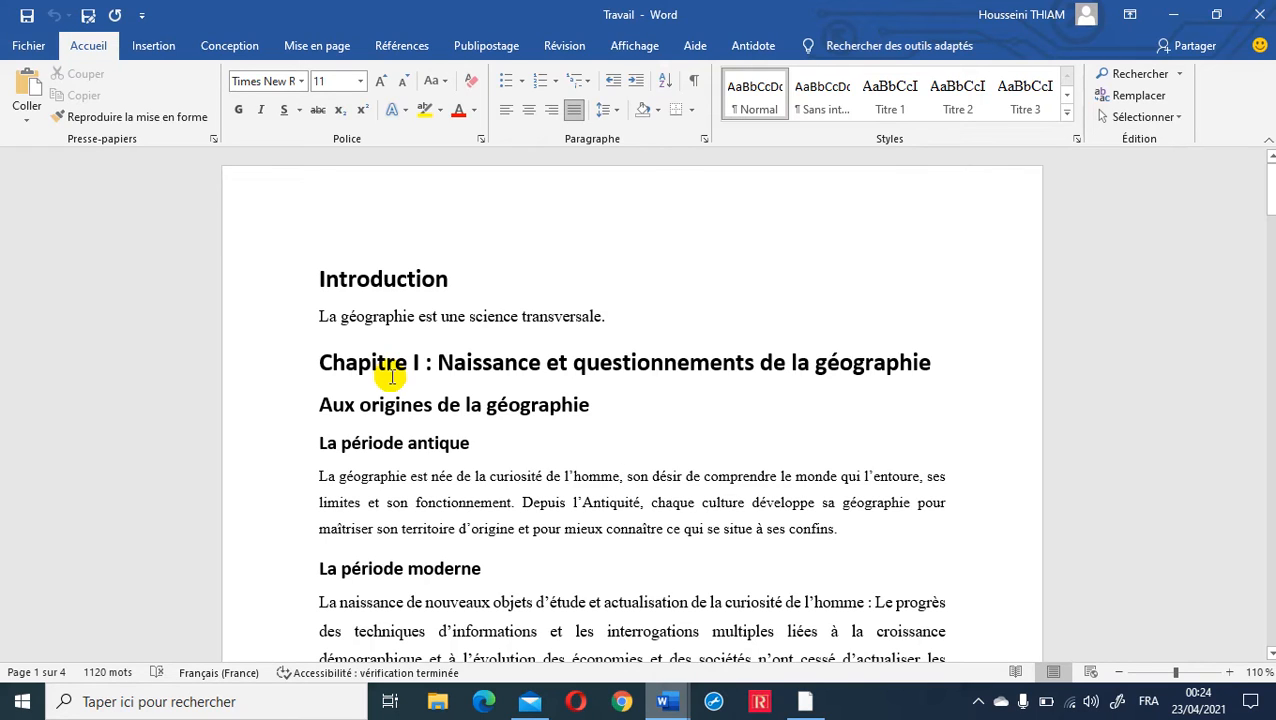
- Apply the Titre 1 style to both the "Introduction" and "Conclusion" headings
{"action": "left_click", "coordinate": [262, 282]}
{"action": "scroll", "coordinate": [530, 383], "scroll_direction": "down", "scroll_amount": 10}
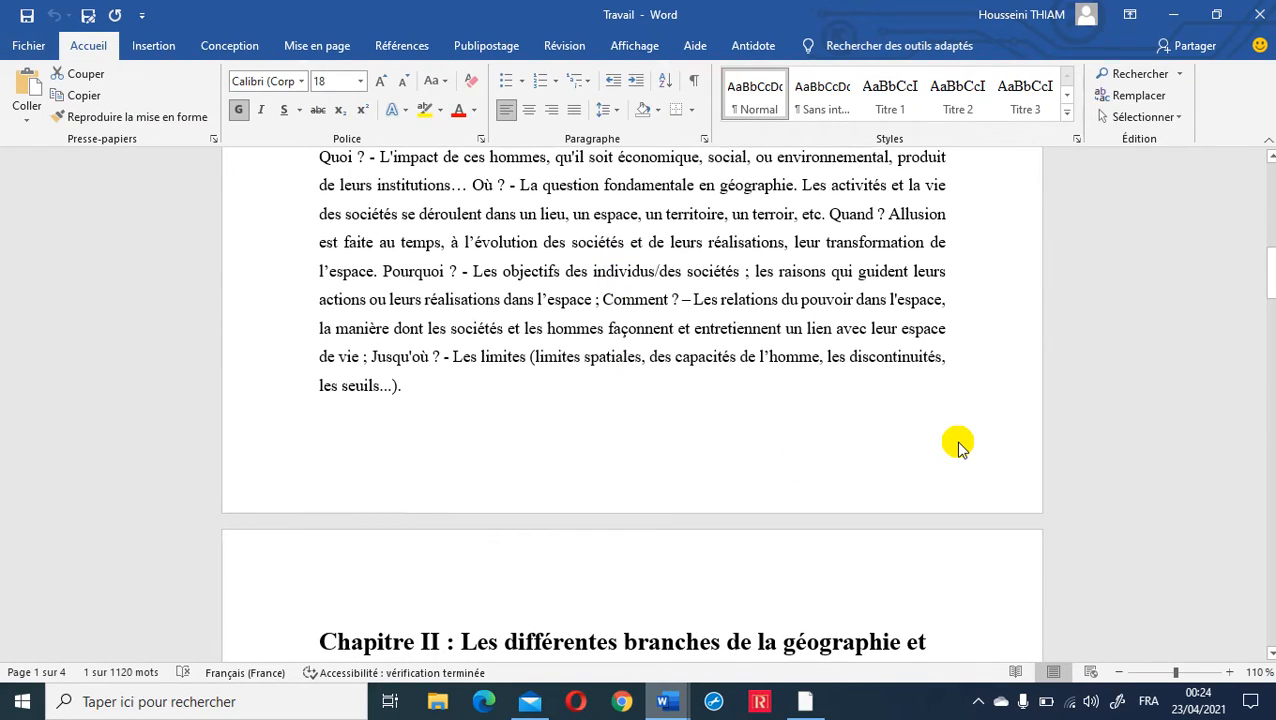
{"action": "key", "text": "ctrl+End"}
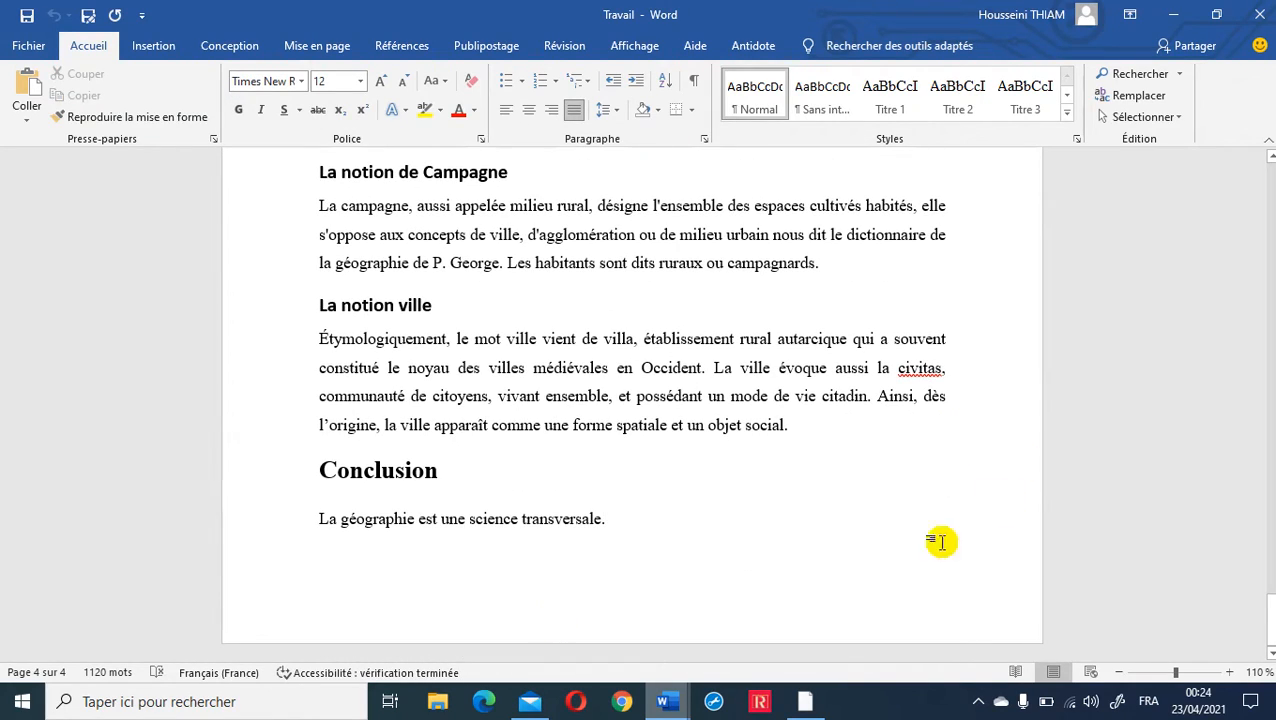
{"action": "triple_click", "coordinate": [260, 485]}
{"action": "left_click", "coordinate": [260, 485]}
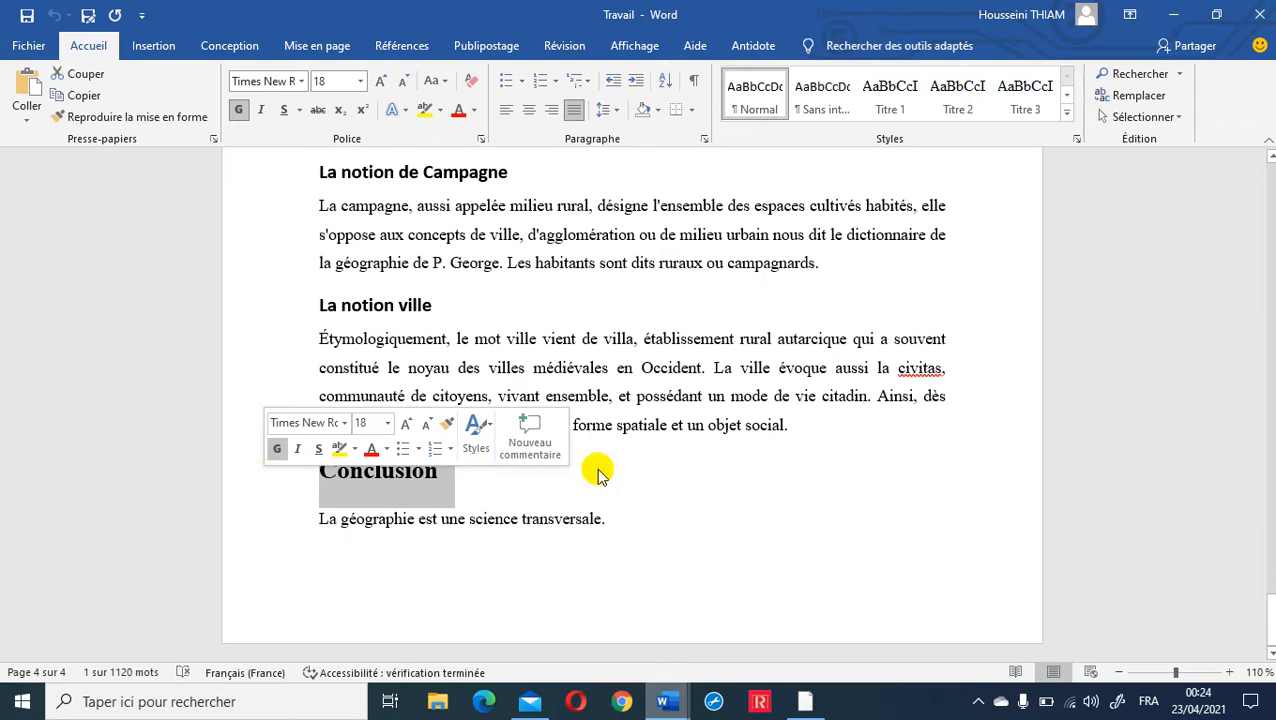
{"action": "left_click_drag", "start_coordinate": [1268, 615], "coordinate": [1268, 165]}
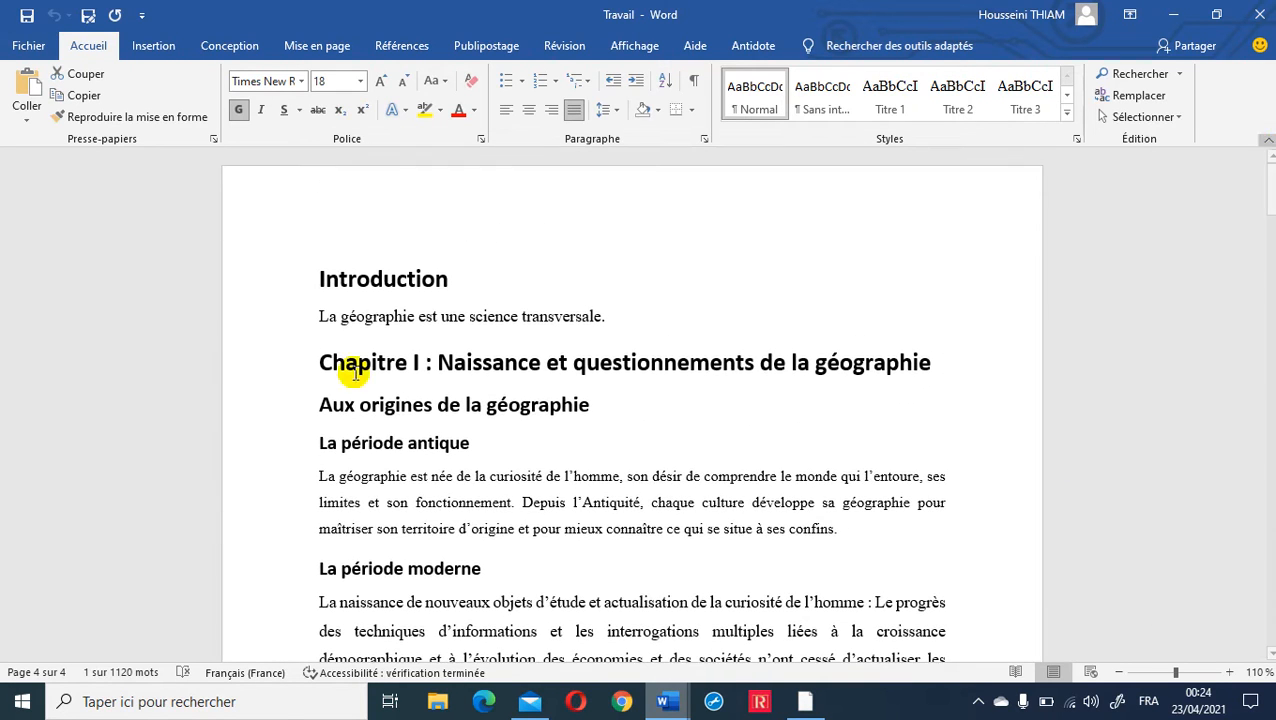
{"action": "left_click", "coordinate": [290, 287]}
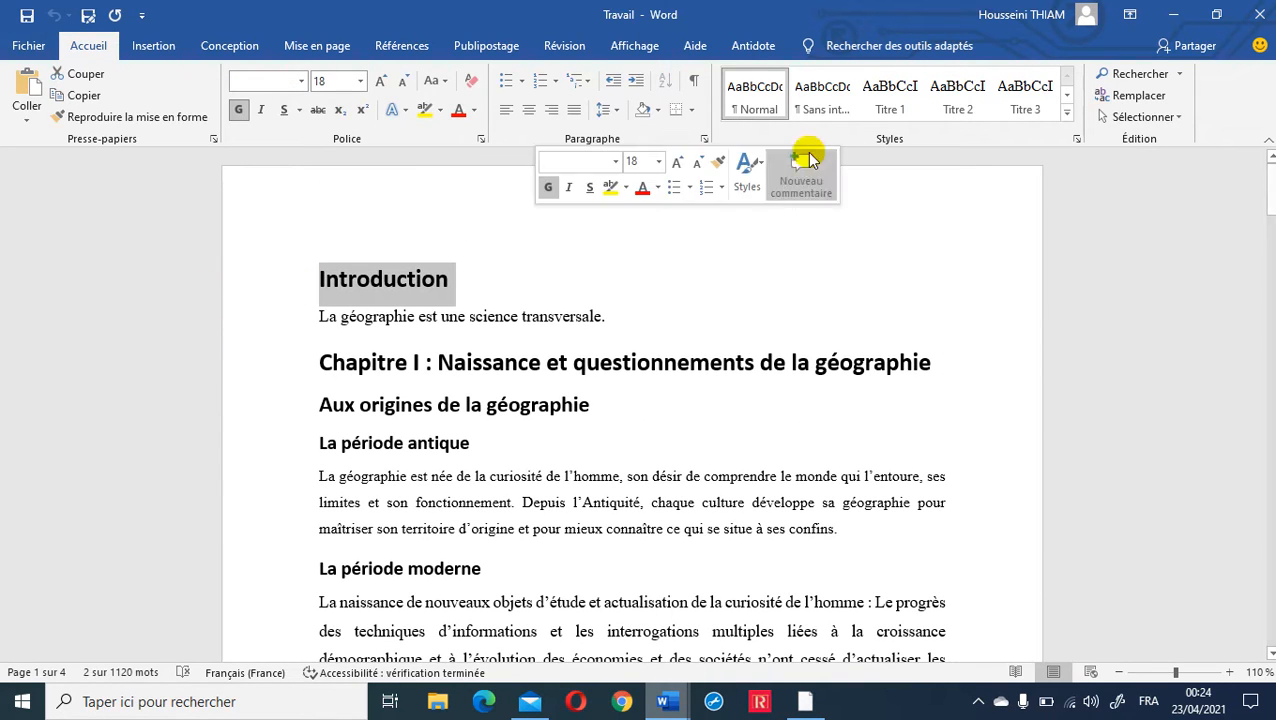
{"action": "left_click", "coordinate": [900, 110]}
- Modify the Titre 1 style to 24 pt, bold, with the standard green font colour
{"action": "right_click", "coordinate": [898, 110]}
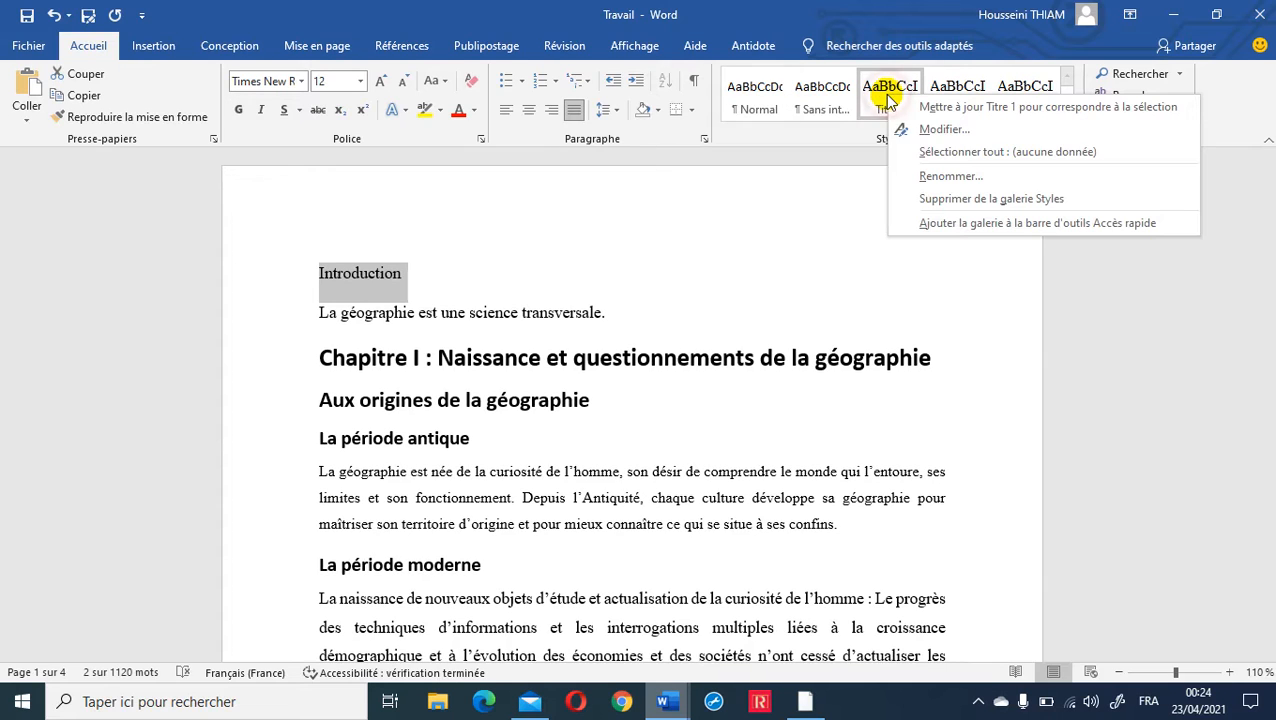
{"action": "left_click", "coordinate": [930, 129]}
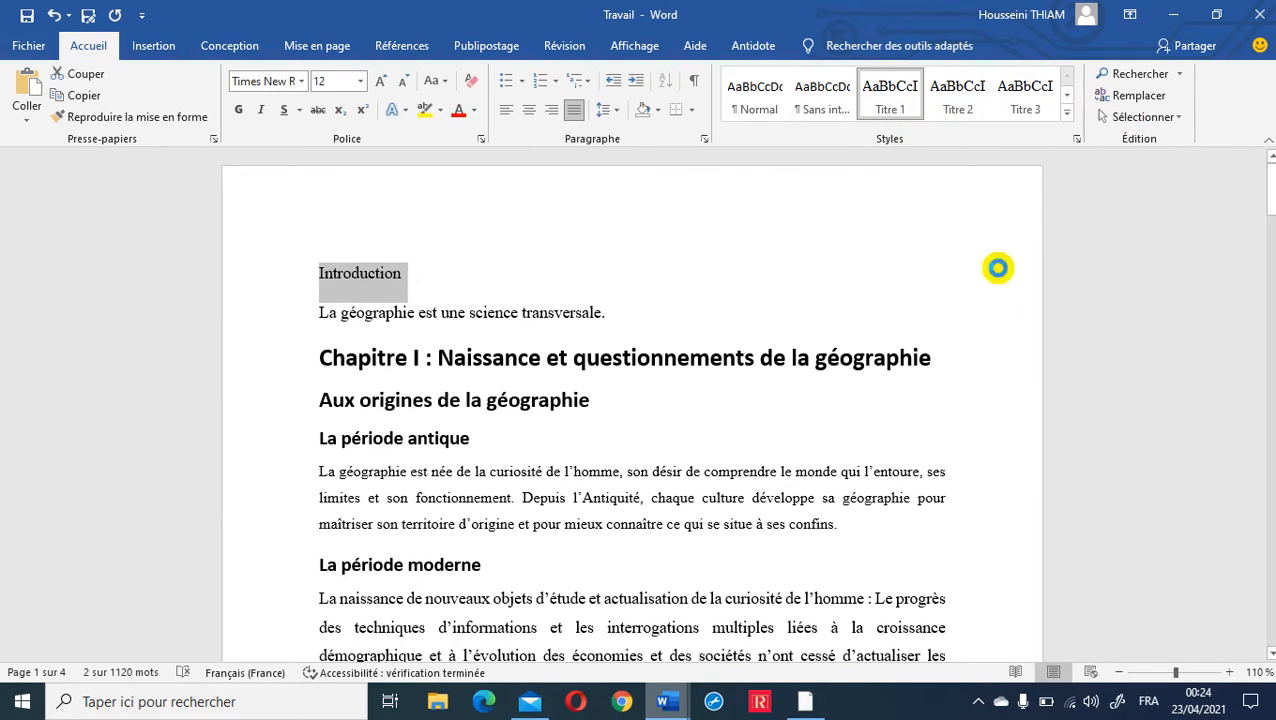
{"action": "left_click", "coordinate": [684, 189]}
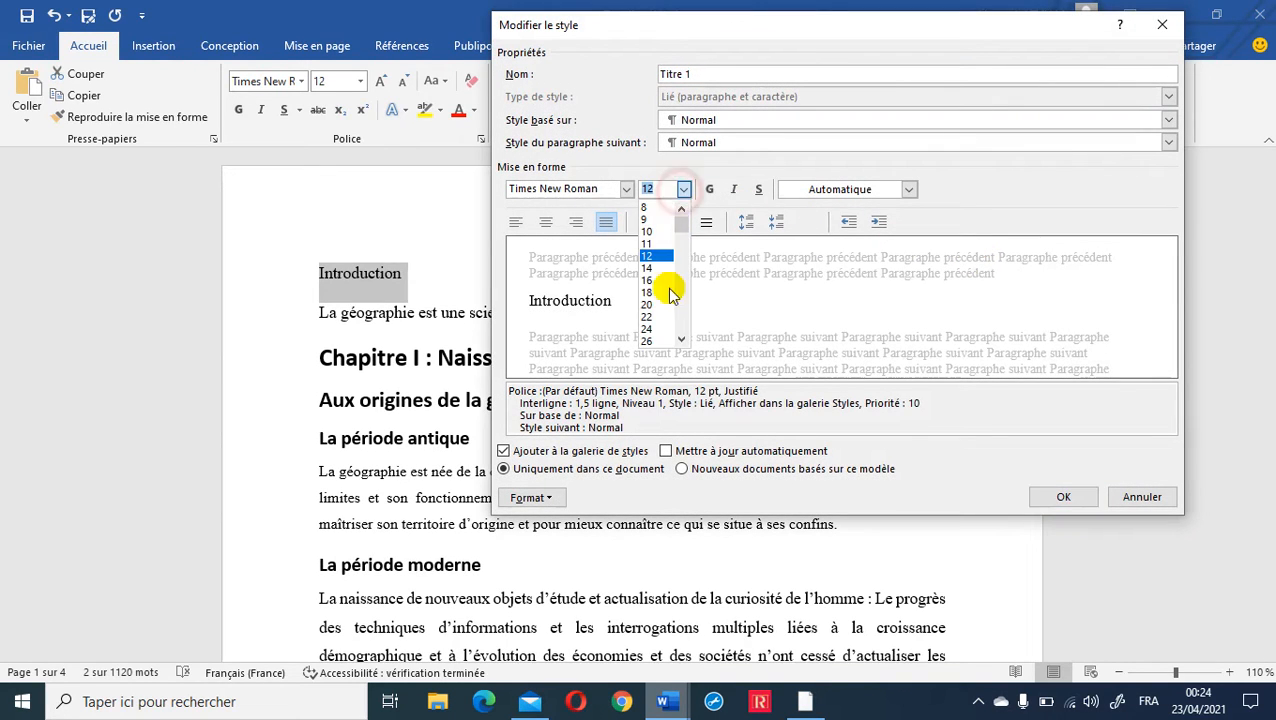
{"action": "left_click", "coordinate": [658, 331]}
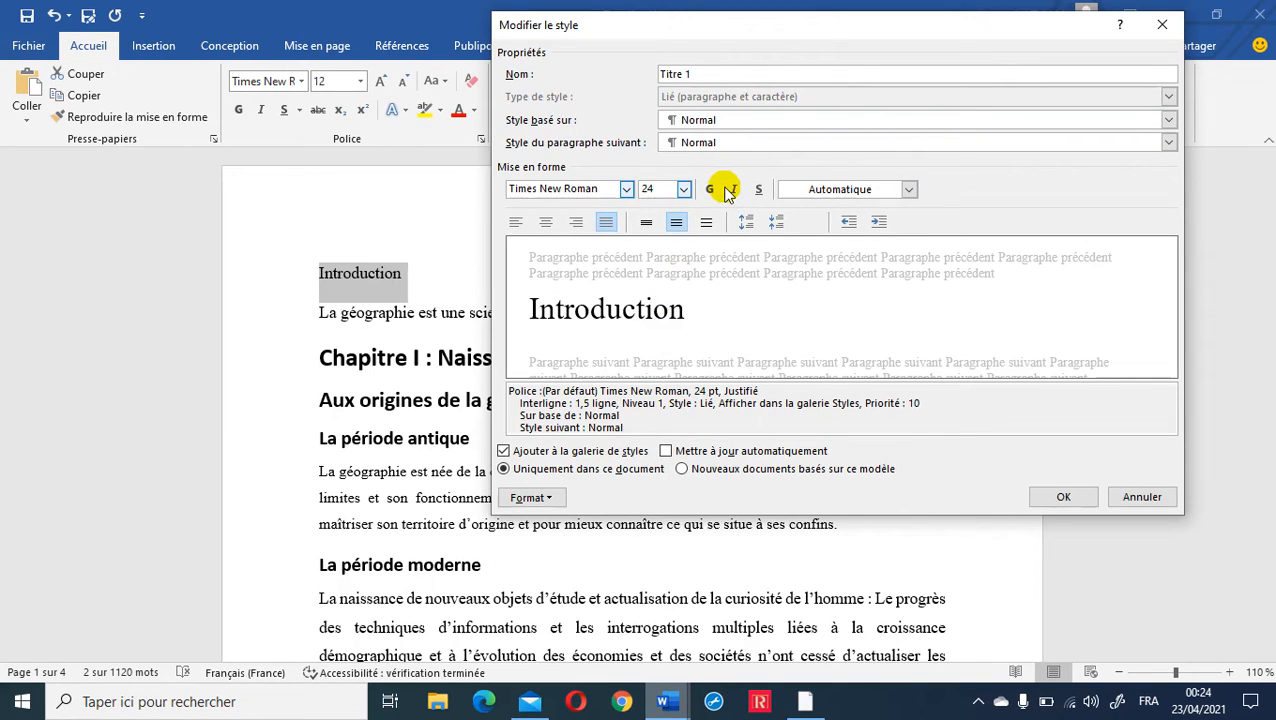
{"action": "left_click", "coordinate": [712, 189]}
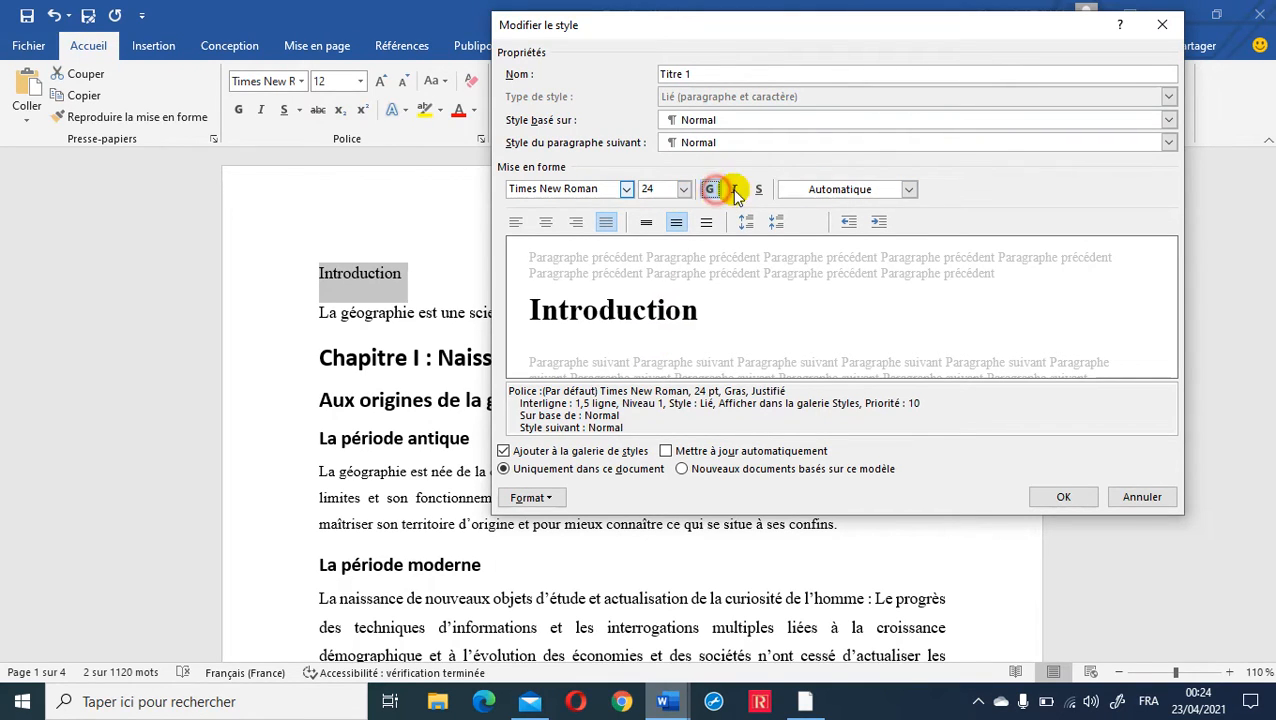
{"action": "left_click", "coordinate": [908, 189]}
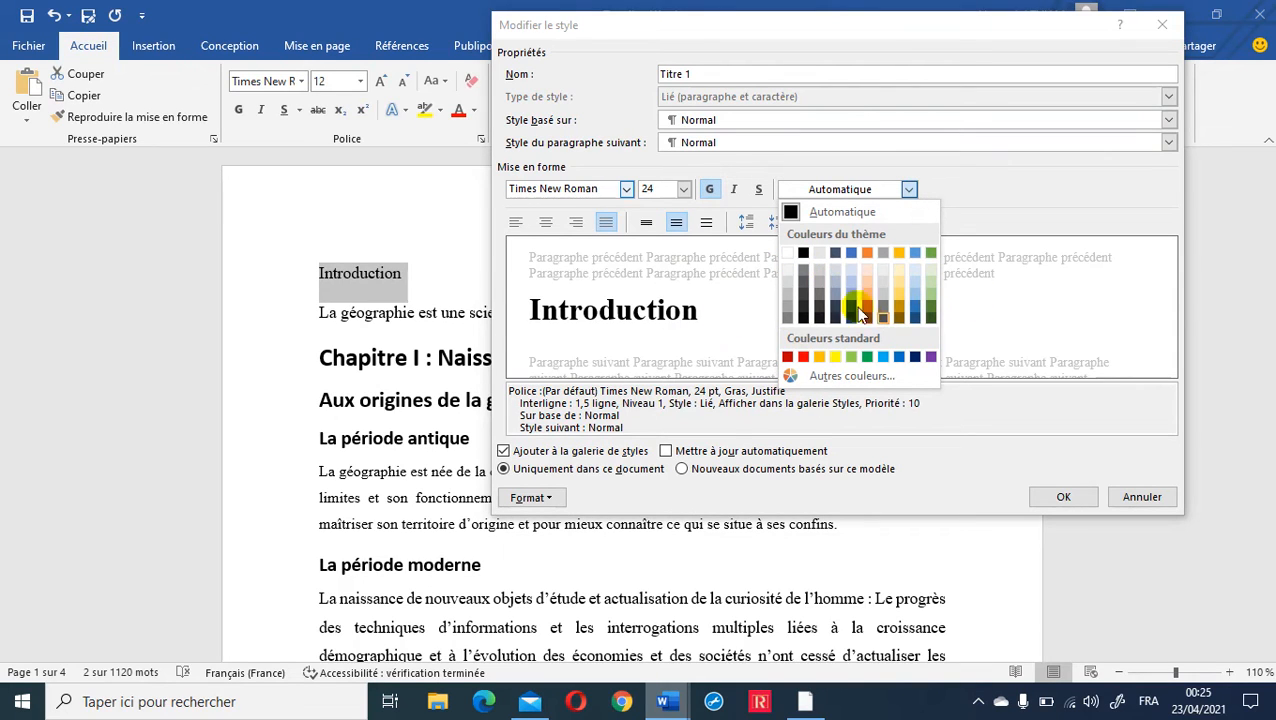
{"action": "left_click", "coordinate": [868, 356]}
{"action": "left_click", "coordinate": [1064, 496]}
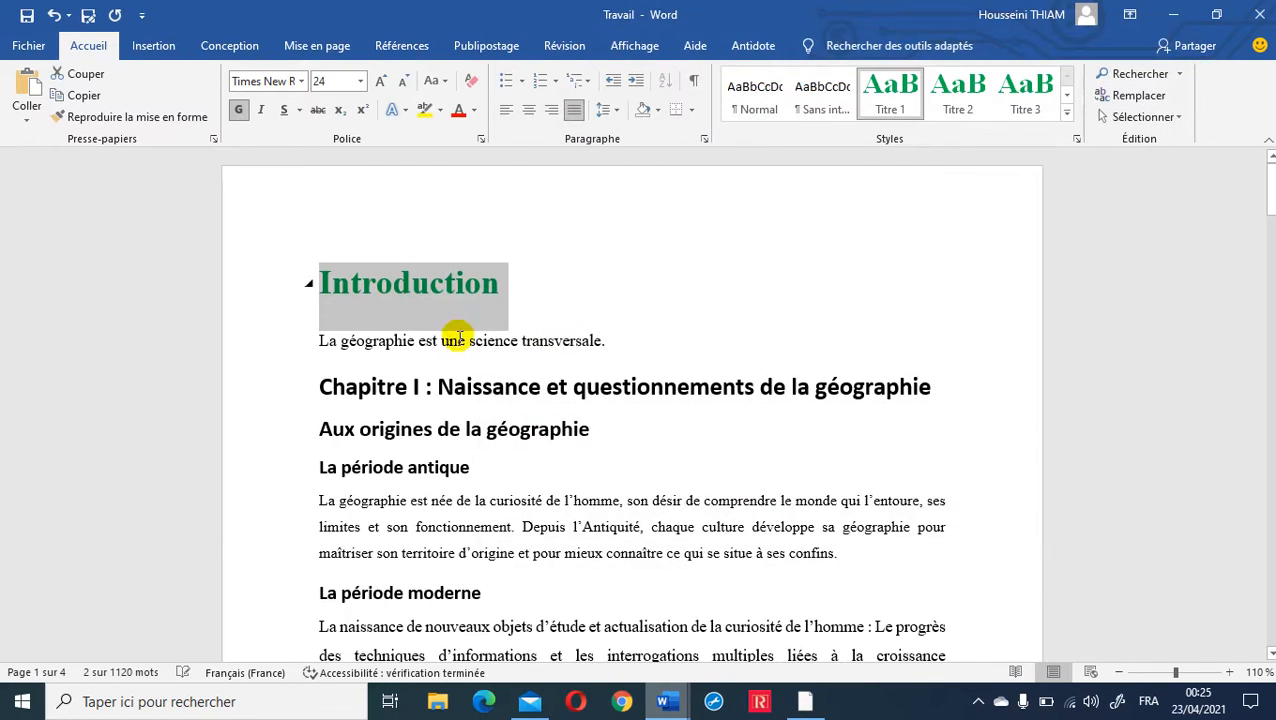
{"action": "scroll", "coordinate": [525, 335], "scroll_direction": "down", "scroll_amount": 1}
{"action": "scroll", "coordinate": [527, 333], "scroll_direction": "up", "scroll_amount": 1}
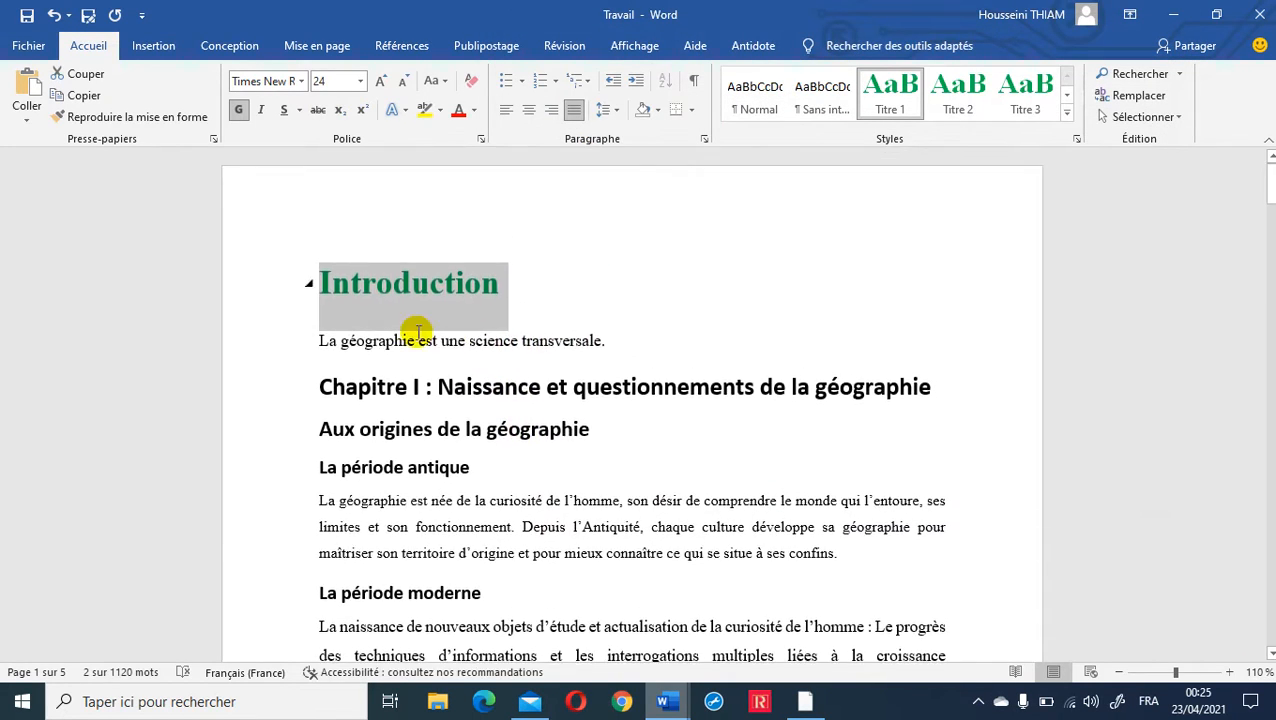
{"action": "scroll", "coordinate": [416, 476], "scroll_direction": "down", "scroll_amount": 1}
{"action": "scroll", "coordinate": [408, 416], "scroll_direction": "up", "scroll_amount": 1}
- Try the "1 Titre 1, 1.1 Titre 2, 1.1.1 Titre 3" multilevel list on the "Aux origines de la géographie" heading, and undo it
{"action": "left_click", "coordinate": [424, 428]}
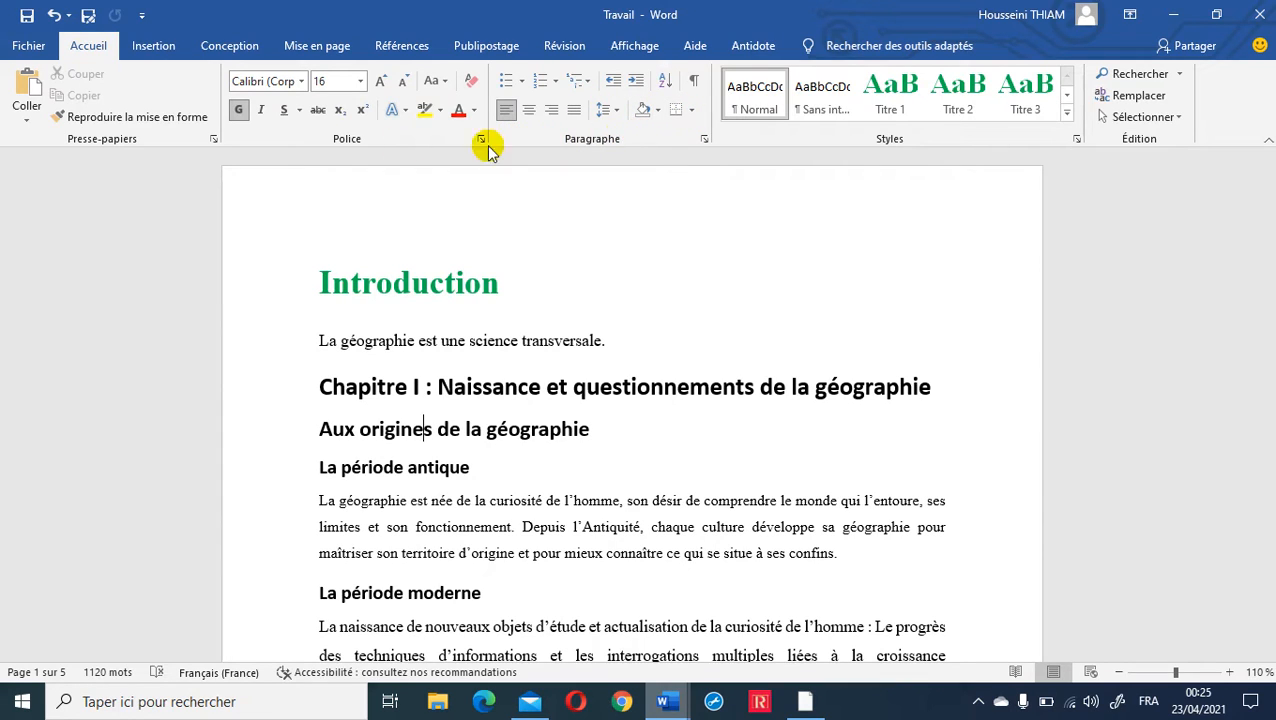
{"action": "left_click", "coordinate": [580, 89]}
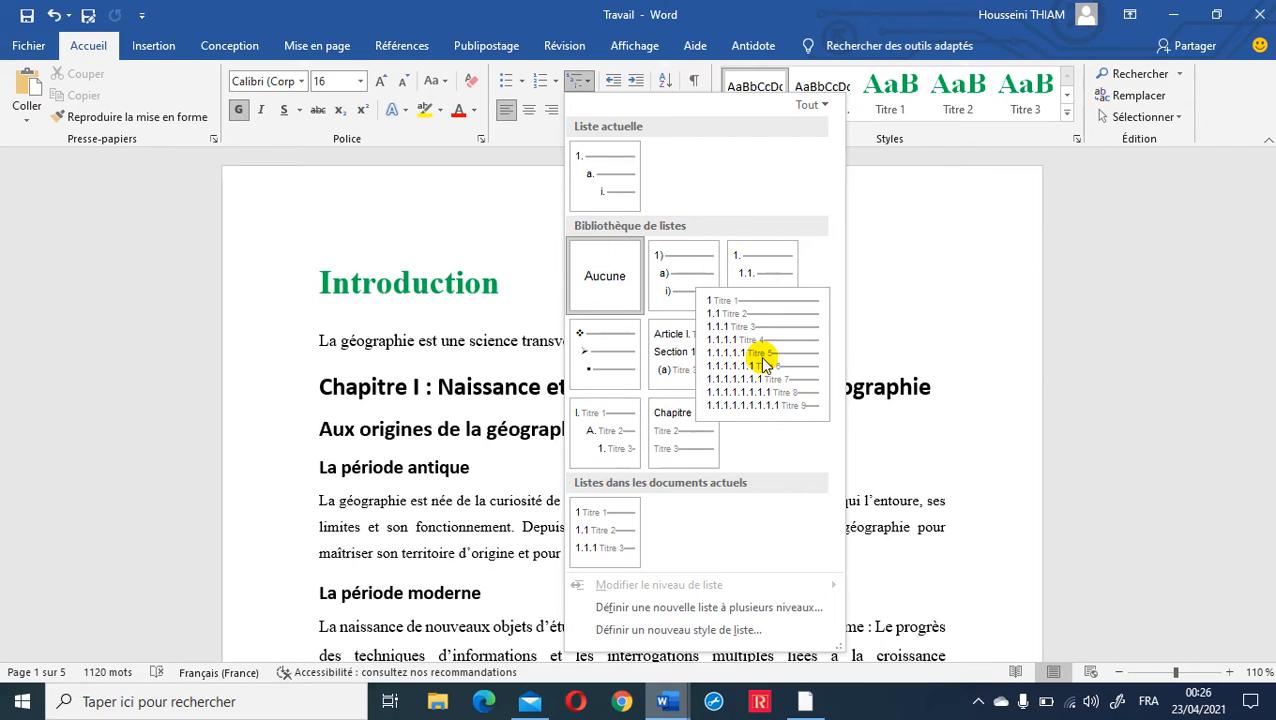
{"action": "left_click", "coordinate": [763, 362]}
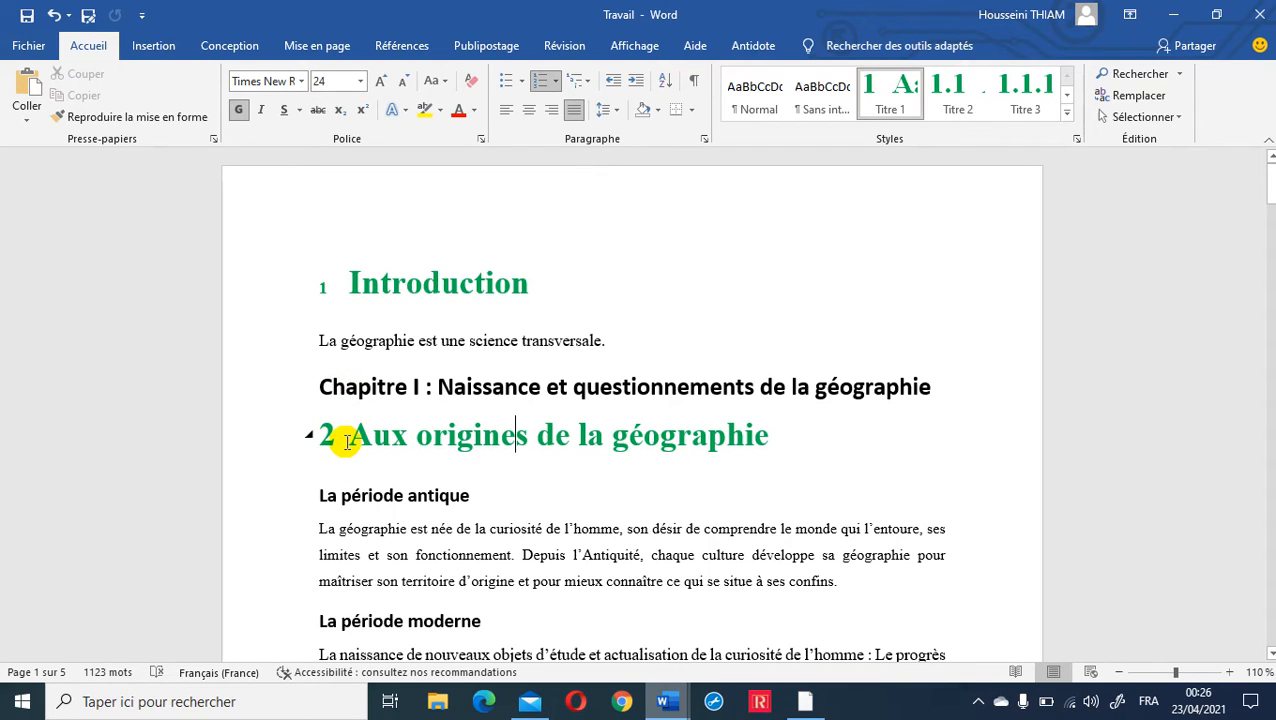
{"action": "left_click", "coordinate": [50, 16]}
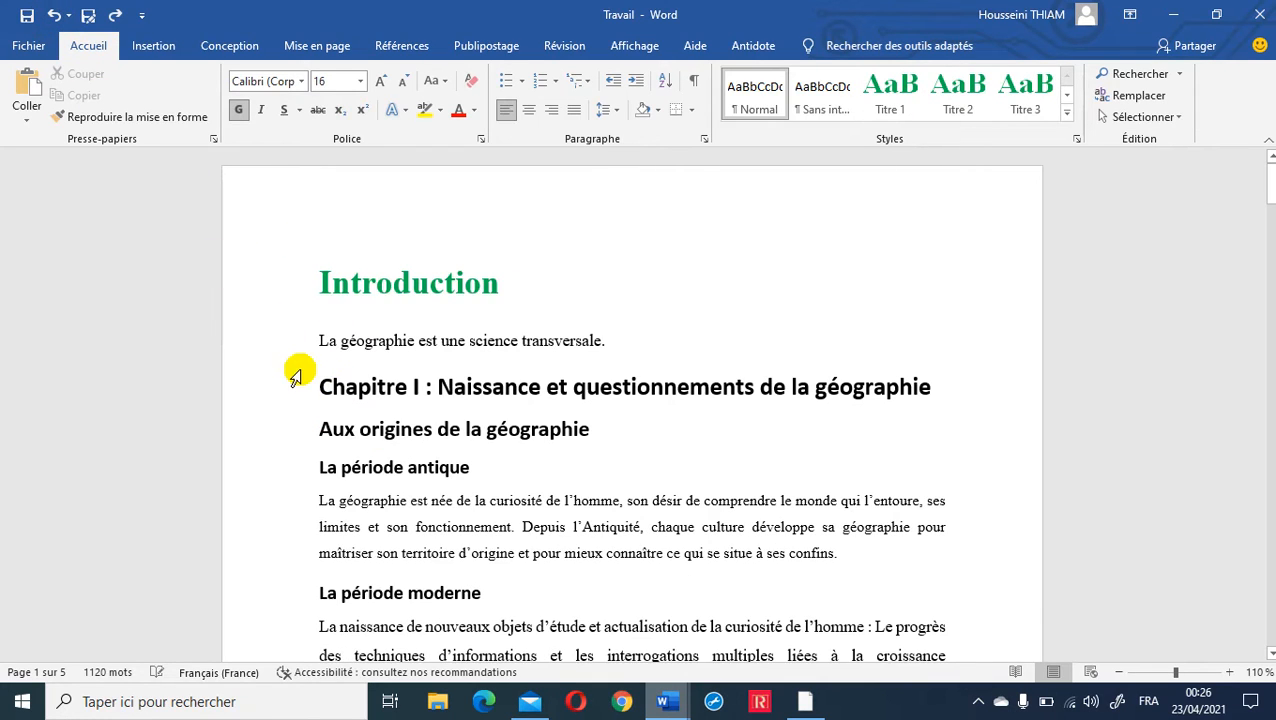
- Apply the "1 Titre 1, 1.1 Titre 2, 1.1.1 Titre 3" multilevel list to the "Chapitre I" heading
{"action": "left_click", "coordinate": [320, 389]}
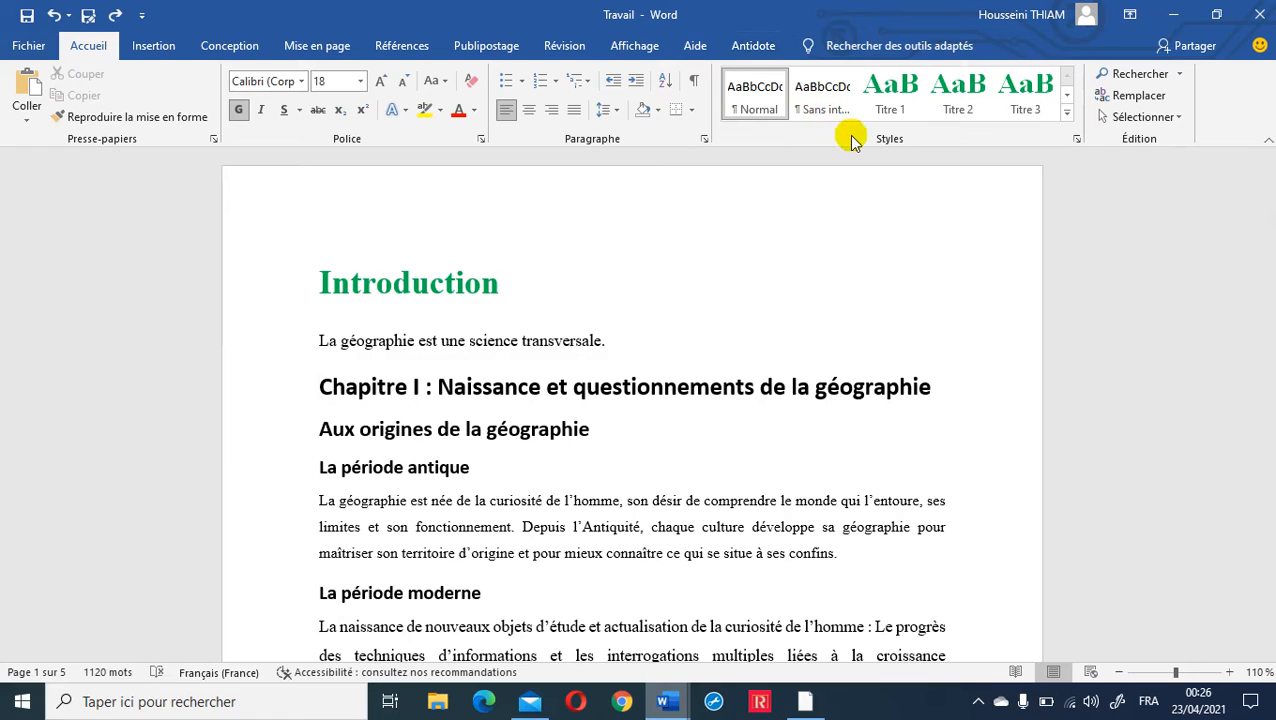
{"action": "left_click", "coordinate": [585, 85]}
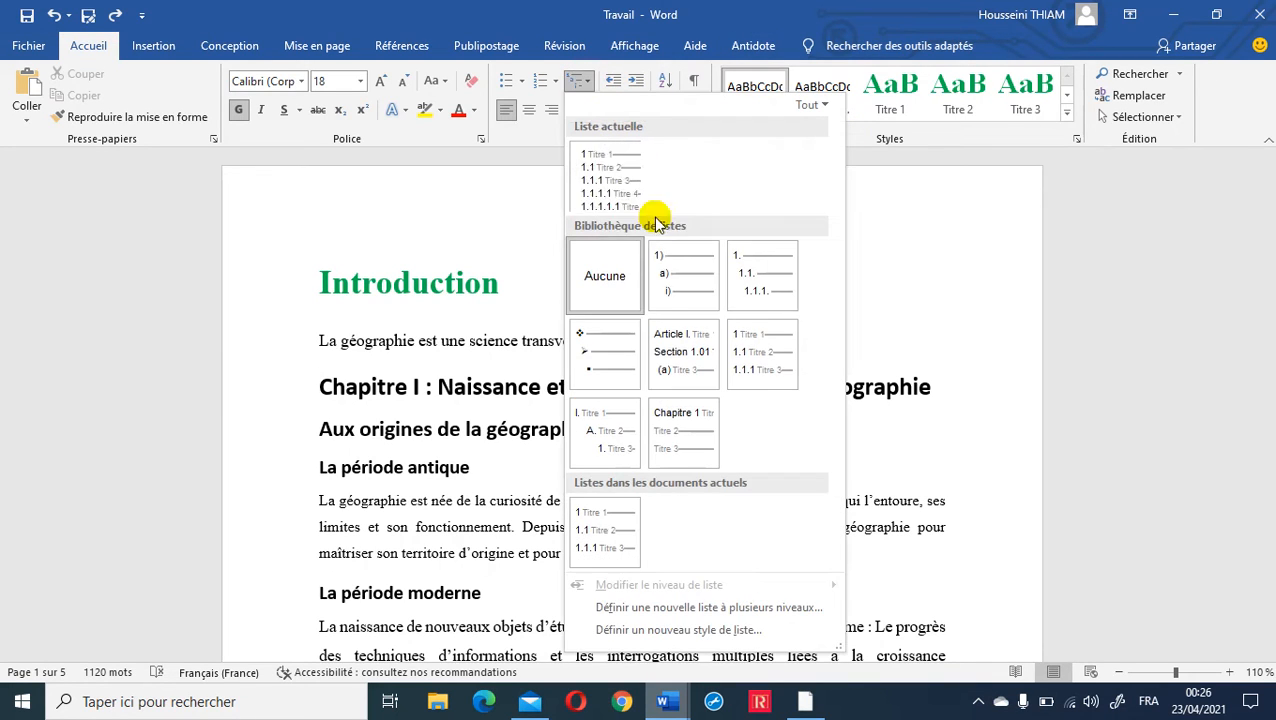
{"action": "left_click", "coordinate": [760, 366]}
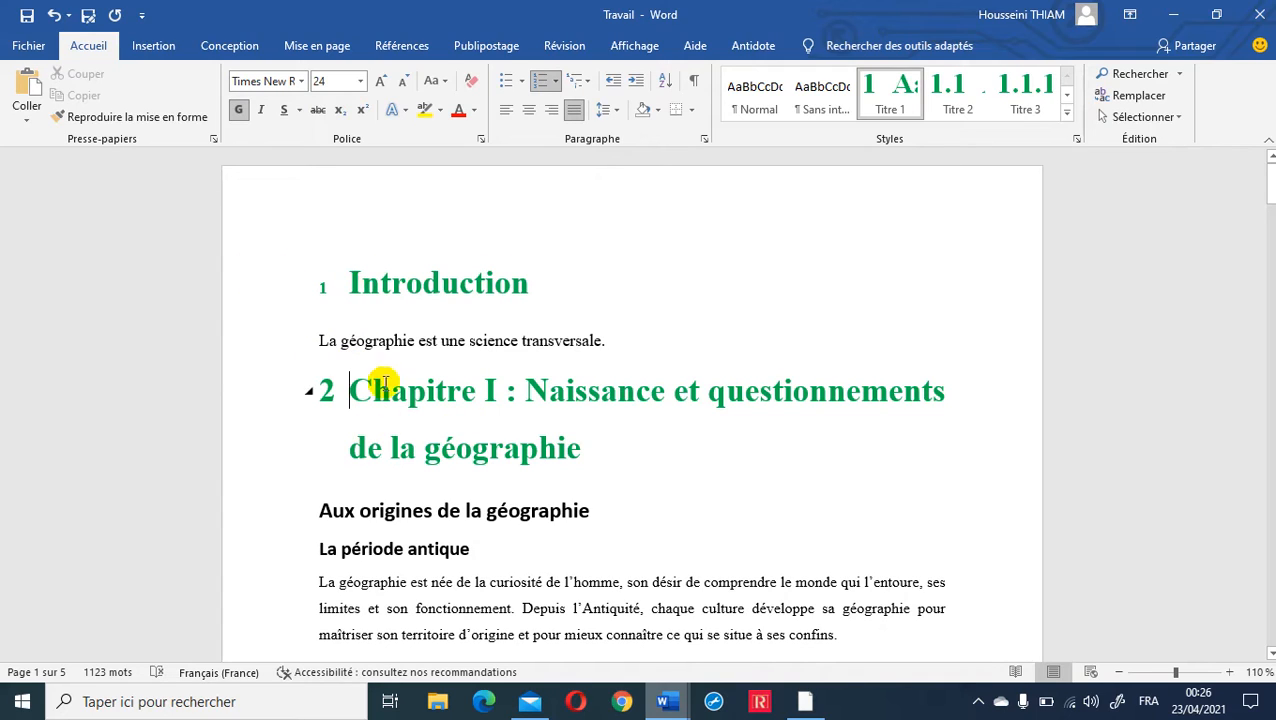
- Remove the automatic number from the "Introduction" heading
{"action": "left_click", "coordinate": [350, 392]}
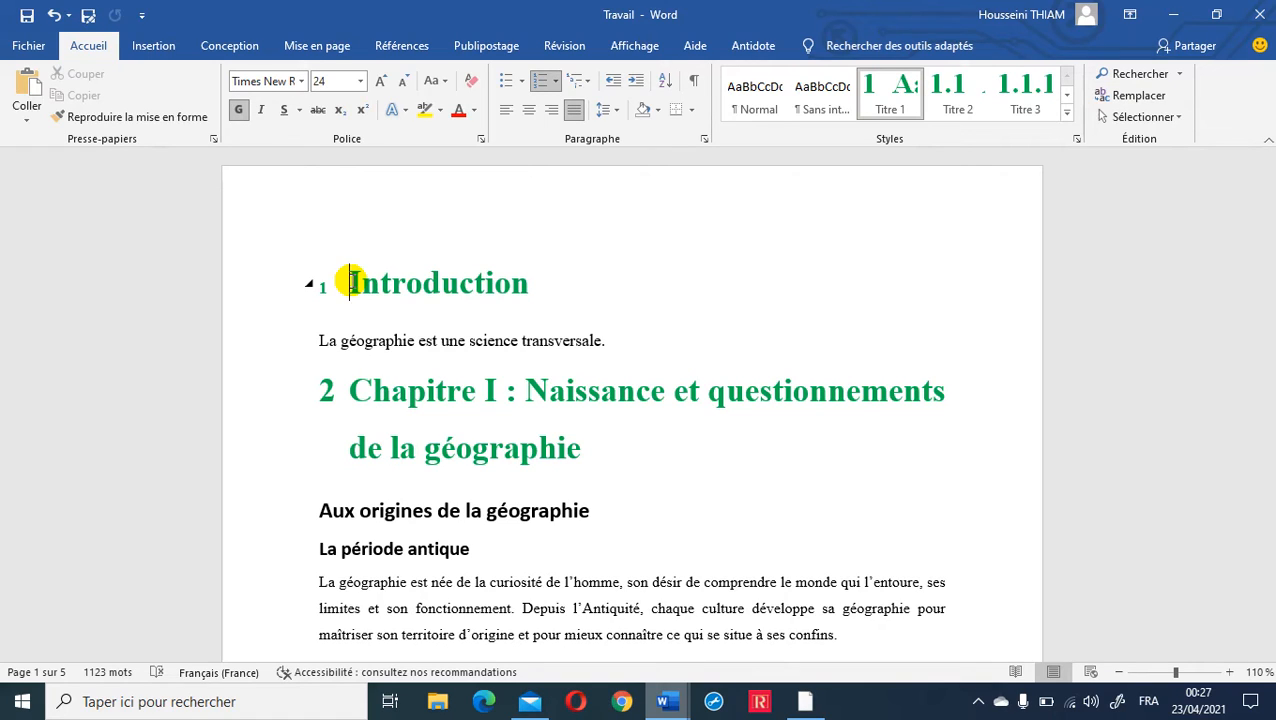
{"action": "key", "text": "BackSpace"}
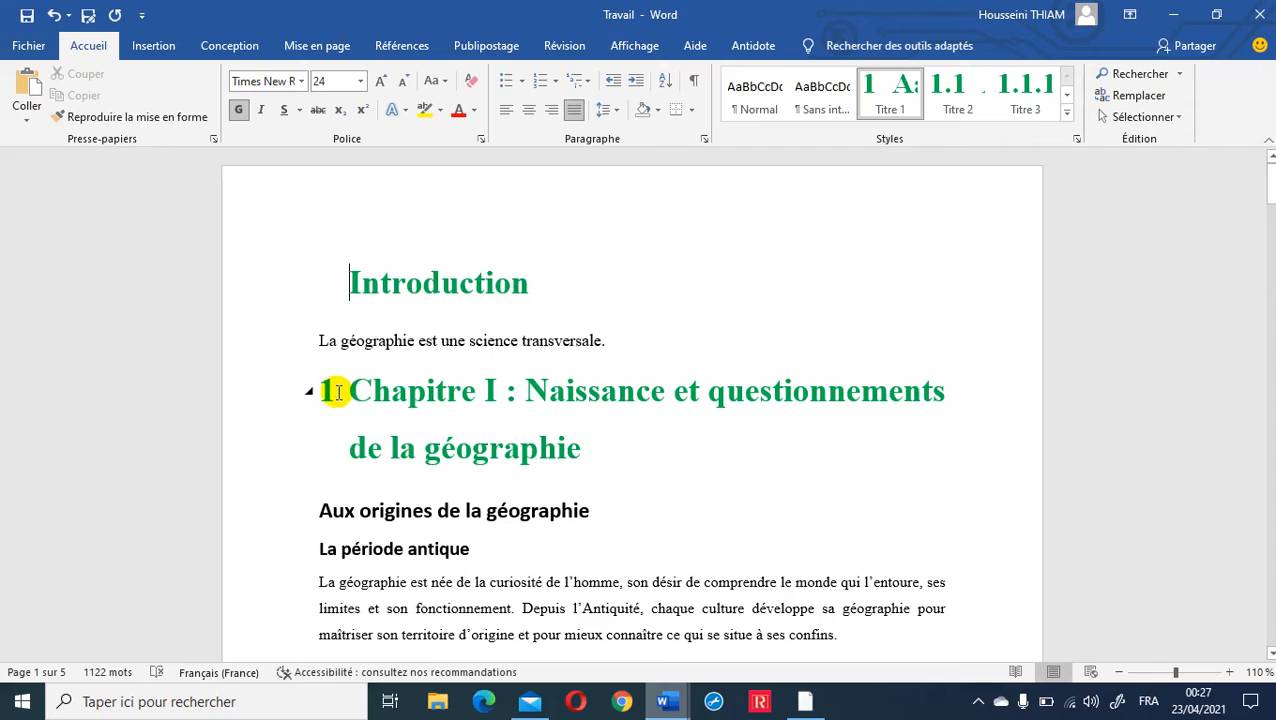
- Apply the Titre 1 style to the "Chapitre II" and "Chapitre III" headings together
{"action": "scroll", "coordinate": [356, 407], "scroll_direction": "down", "scroll_amount": 2}
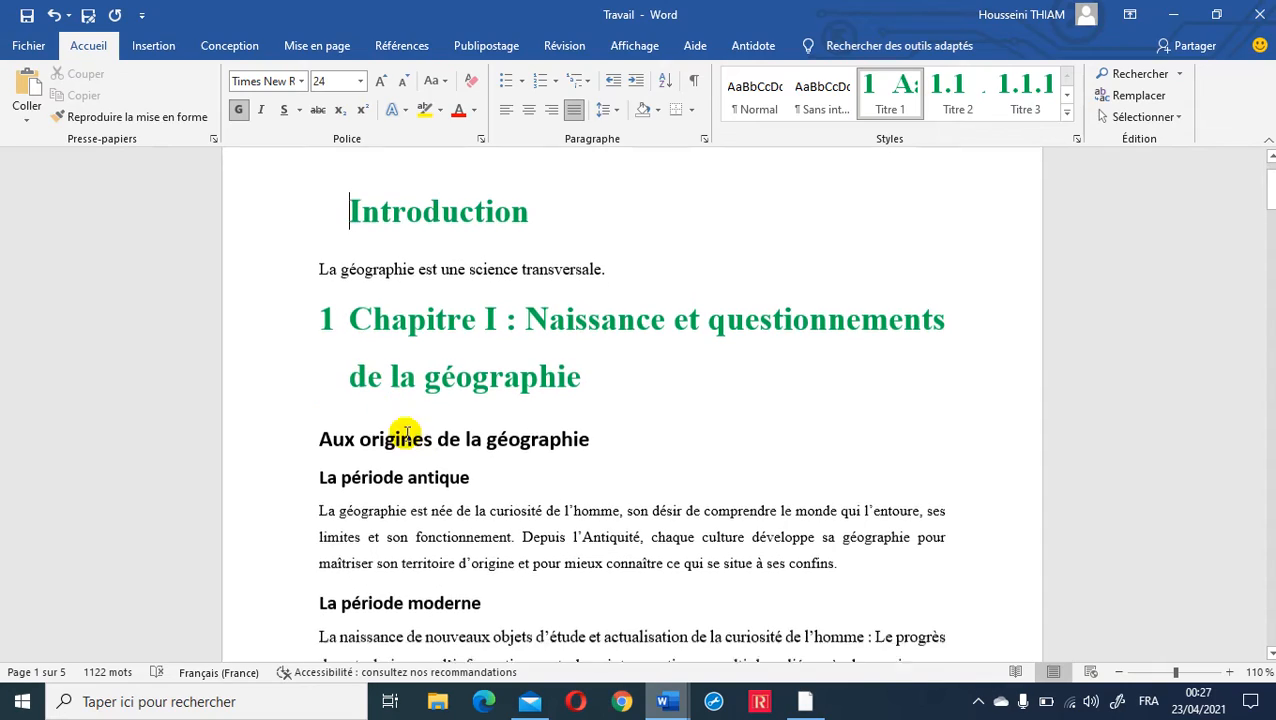
{"action": "scroll", "coordinate": [545, 414], "scroll_direction": "down", "scroll_amount": 15}
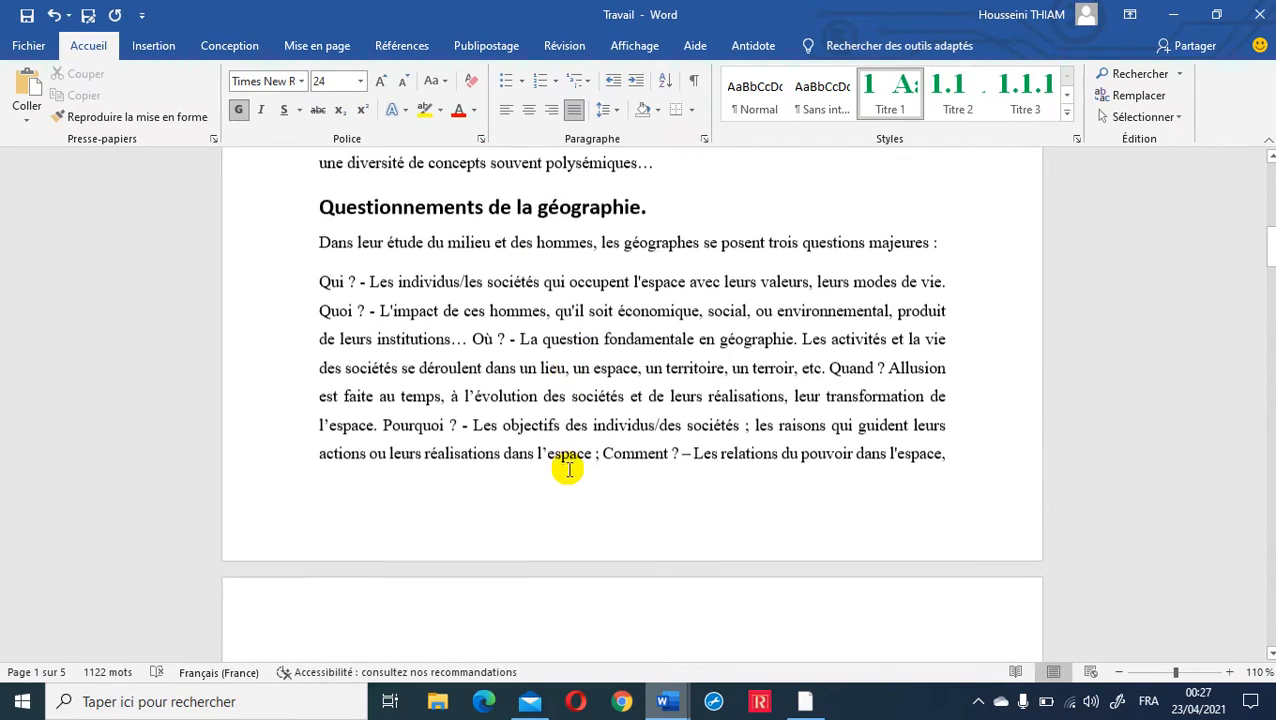
{"action": "scroll", "coordinate": [568, 470], "scroll_direction": "down", "scroll_amount": 4}
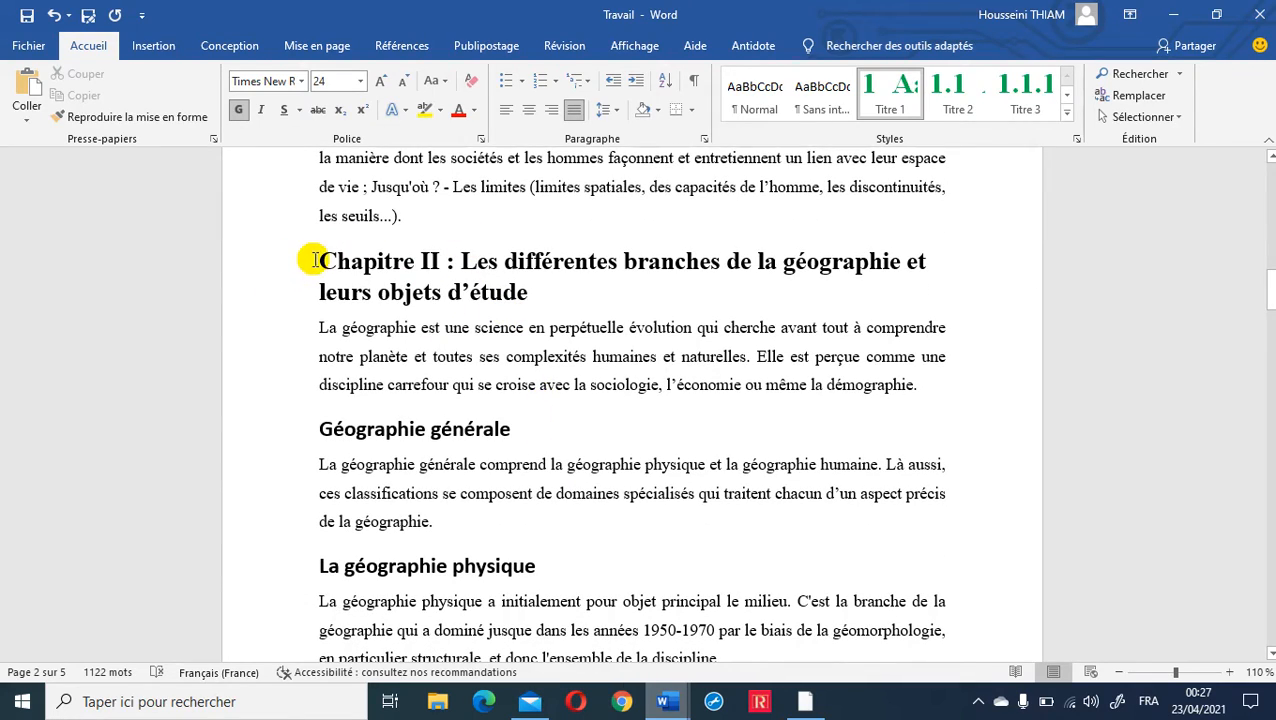
{"action": "left_click_drag", "start_coordinate": [313, 260], "coordinate": [524, 296]}
{"action": "scroll", "coordinate": [552, 505], "scroll_direction": "down", "scroll_amount": 9}
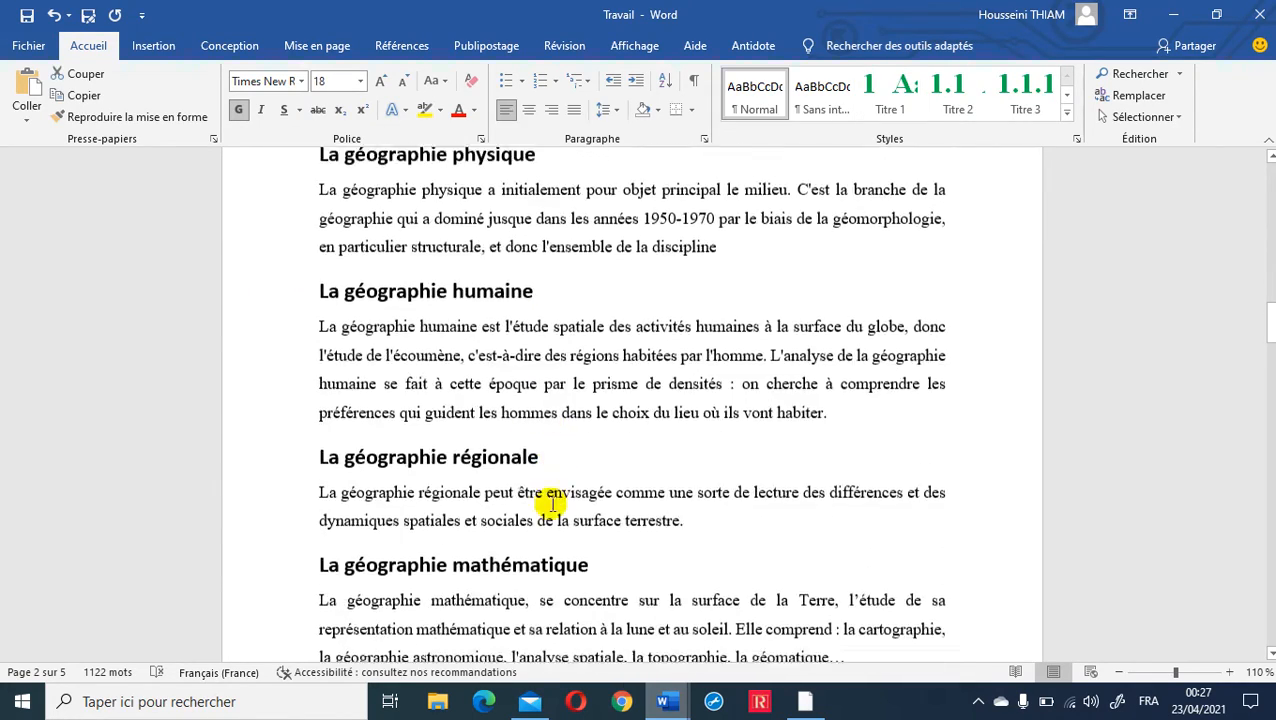
{"action": "scroll", "coordinate": [552, 505], "scroll_direction": "down", "scroll_amount": 11}
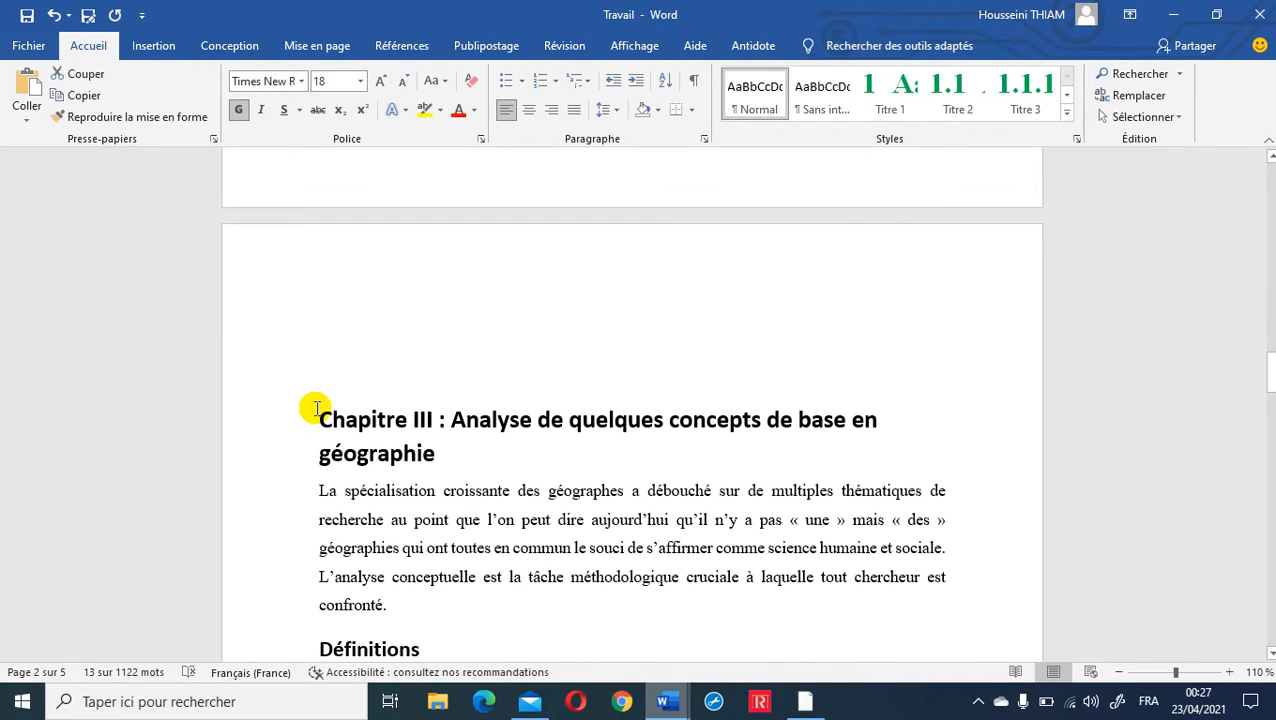
{"action": "left_click_drag", "start_coordinate": [316, 408], "coordinate": [406, 450]}
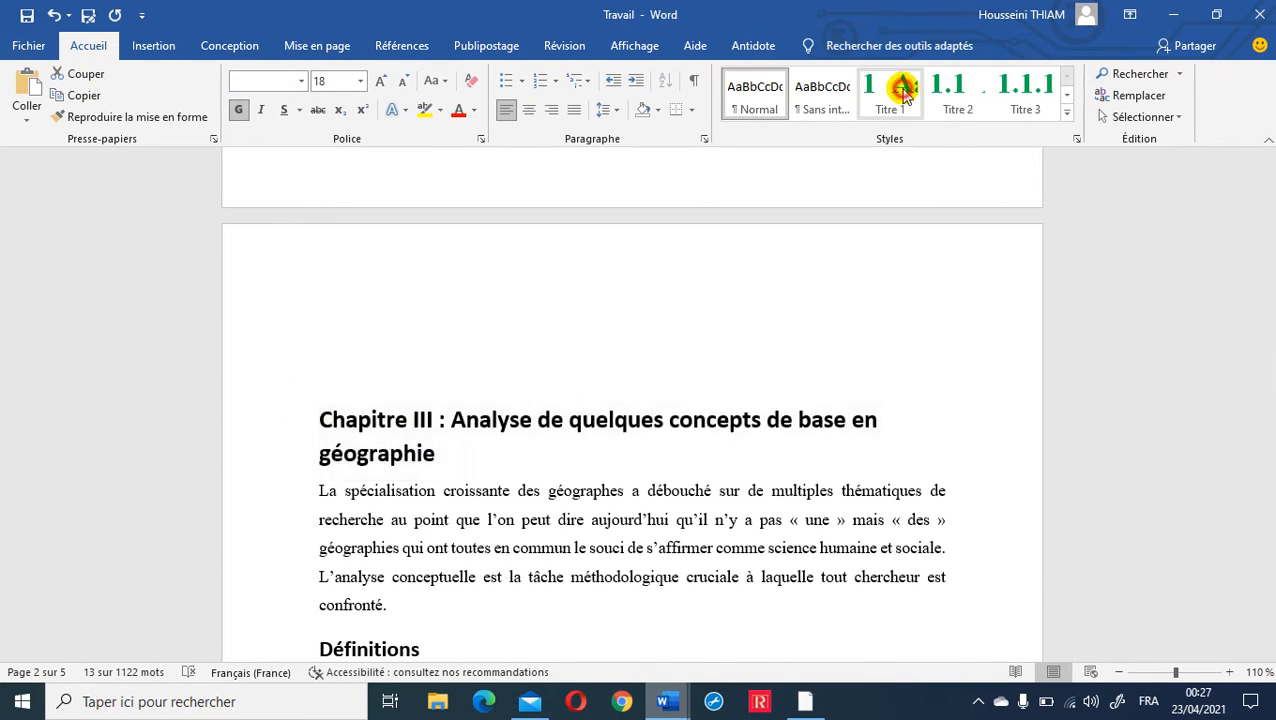
{"action": "left_click", "coordinate": [899, 92]}
{"action": "scroll", "coordinate": [760, 423], "scroll_direction": "down", "scroll_amount": 5}
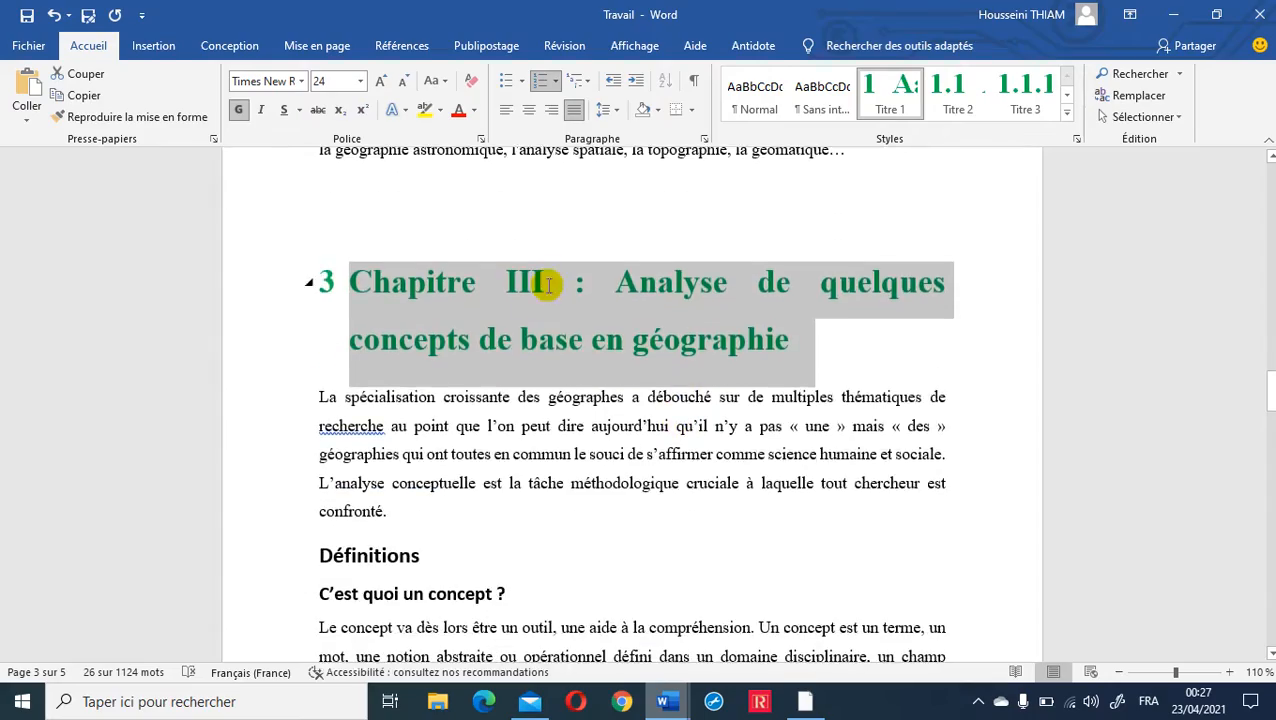
- Apply the Titre 2 style to all second-level headings of the three chapters, from "Aux origines de la géographie" to "Quelques concepts en Géographie"
{"action": "scroll", "coordinate": [541, 276], "scroll_direction": "up", "scroll_amount": 12}
{"action": "scroll", "coordinate": [560, 389], "scroll_direction": "up", "scroll_amount": 20}
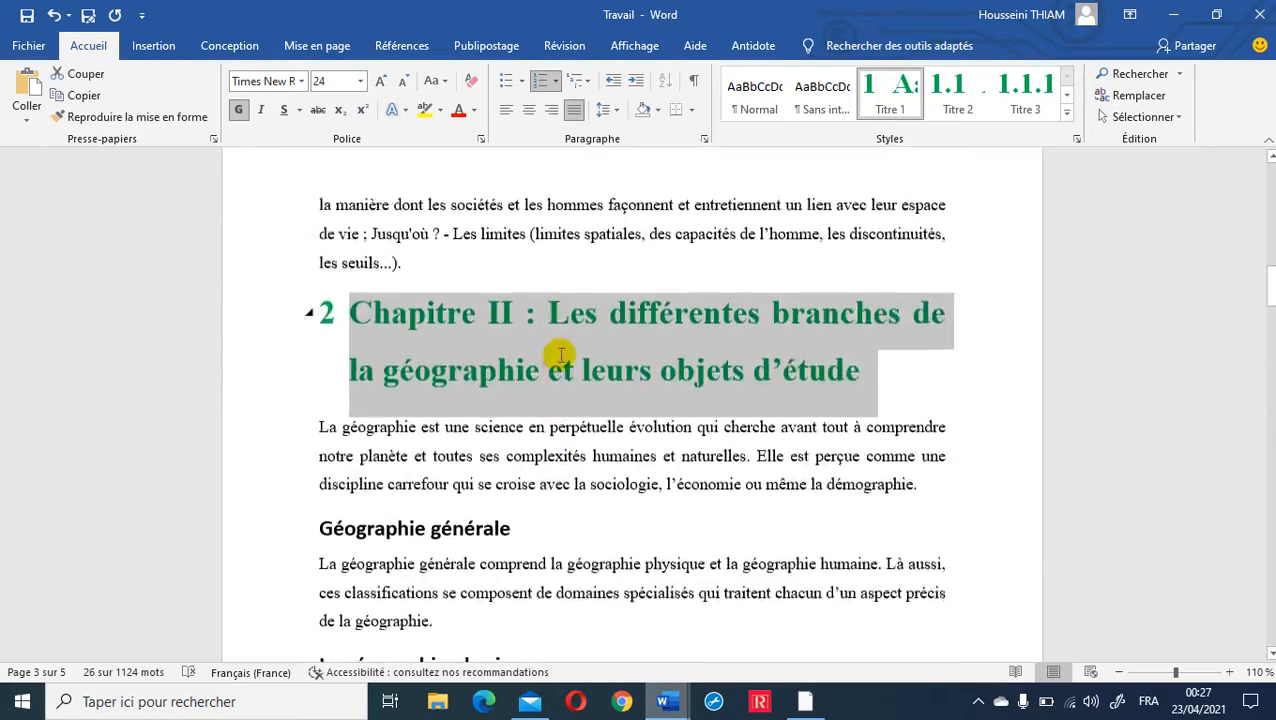
{"action": "scroll", "coordinate": [510, 383], "scroll_direction": "up", "scroll_amount": 12}
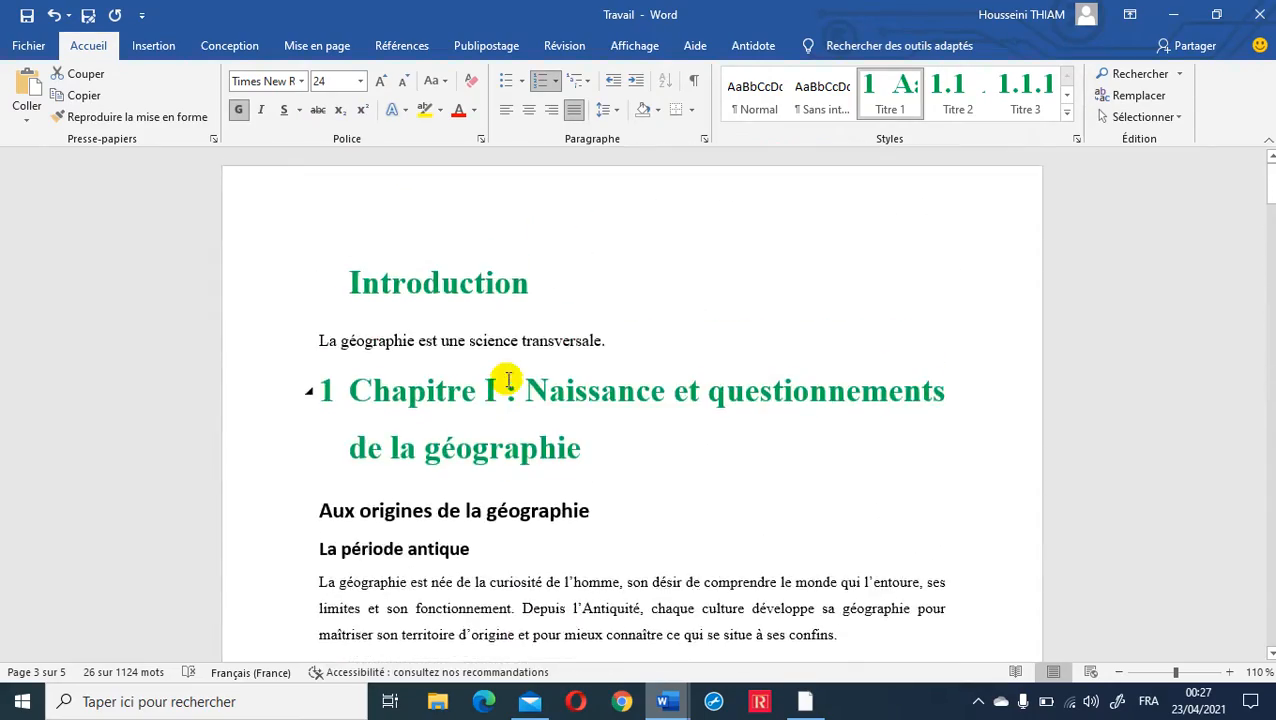
{"action": "scroll", "coordinate": [353, 392], "scroll_direction": "down", "scroll_amount": 3}
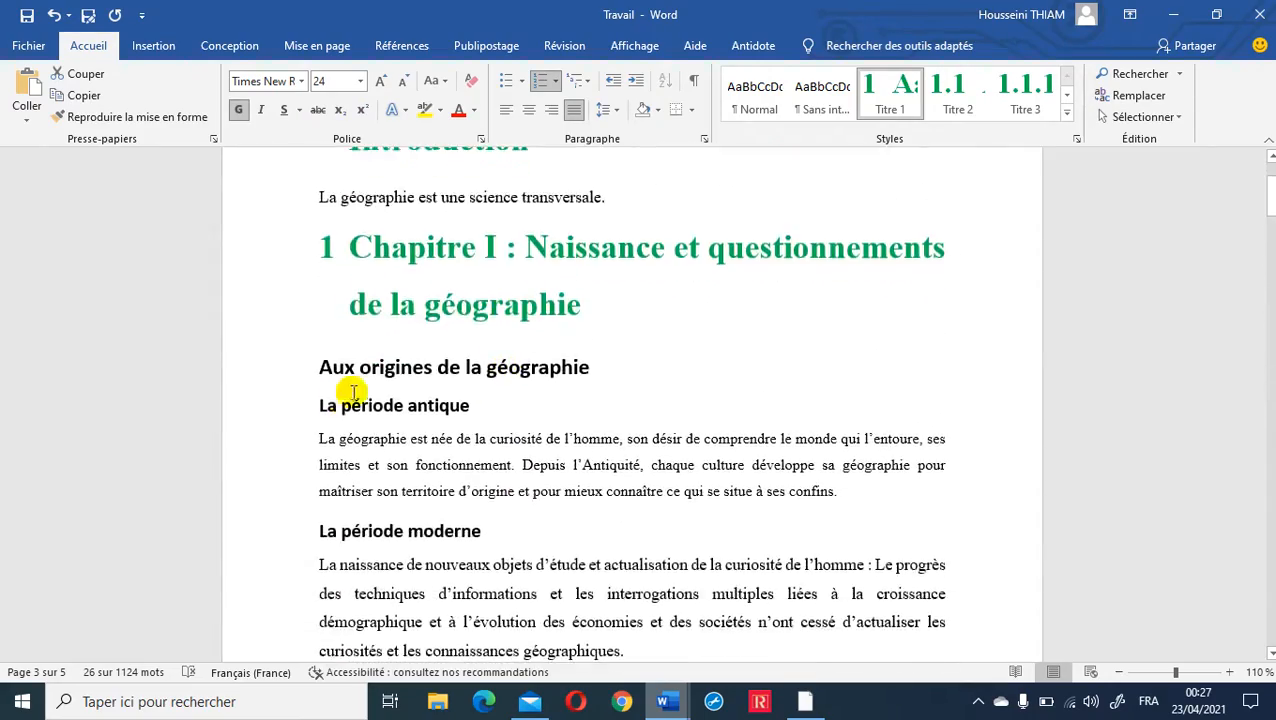
{"action": "left_click", "coordinate": [277, 365]}
{"action": "scroll", "coordinate": [435, 422], "scroll_direction": "down", "scroll_amount": 6}
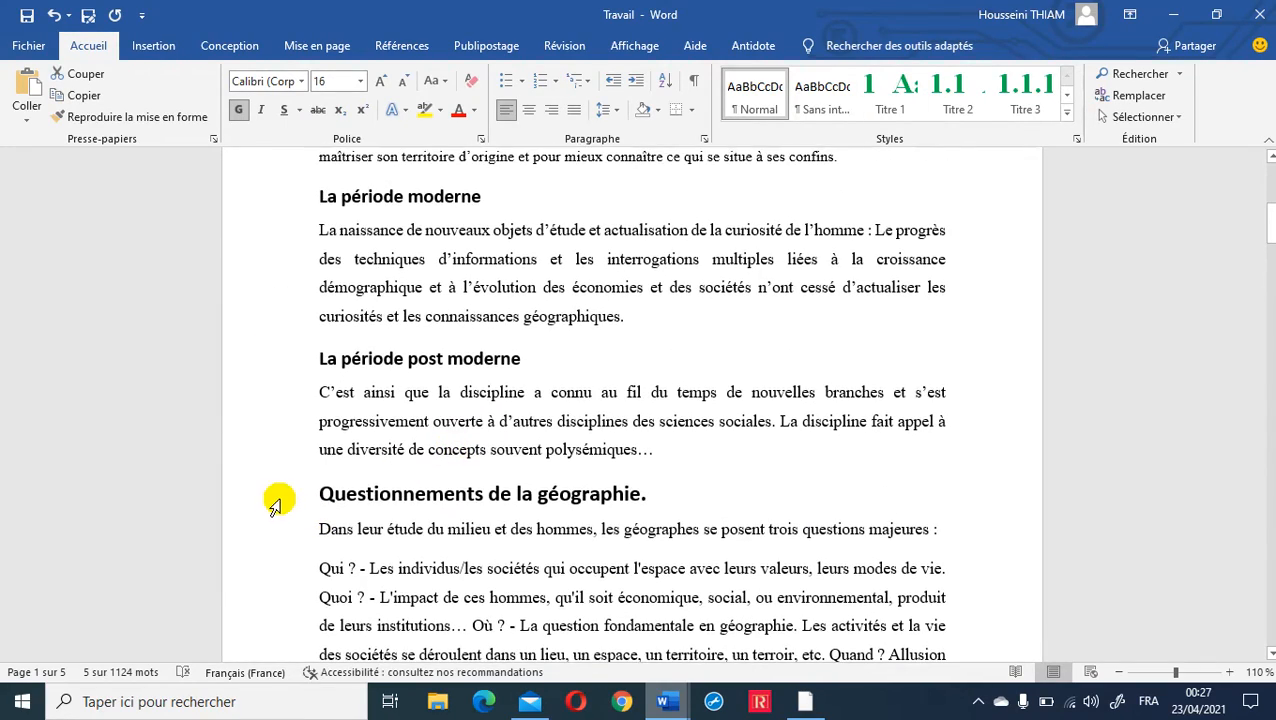
{"action": "left_click", "coordinate": [277, 503]}
{"action": "scroll", "coordinate": [624, 478], "scroll_direction": "down", "scroll_amount": 12}
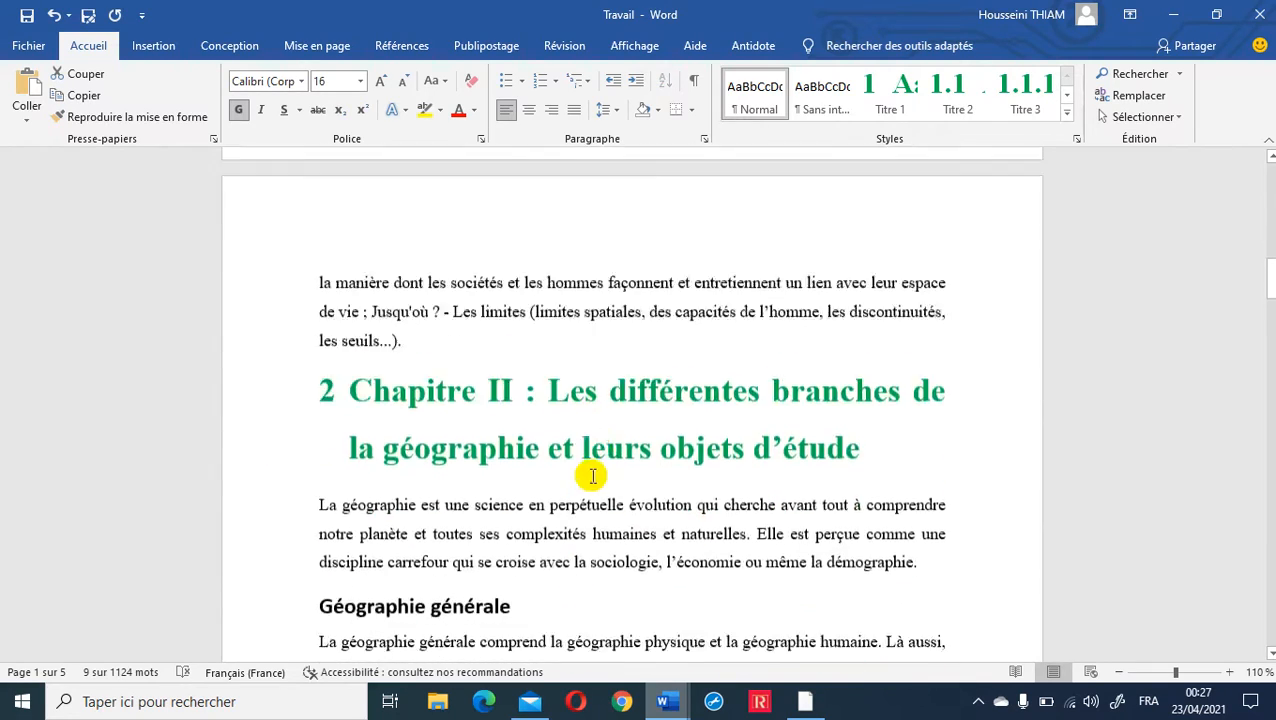
{"action": "scroll", "coordinate": [560, 470], "scroll_direction": "down", "scroll_amount": 5}
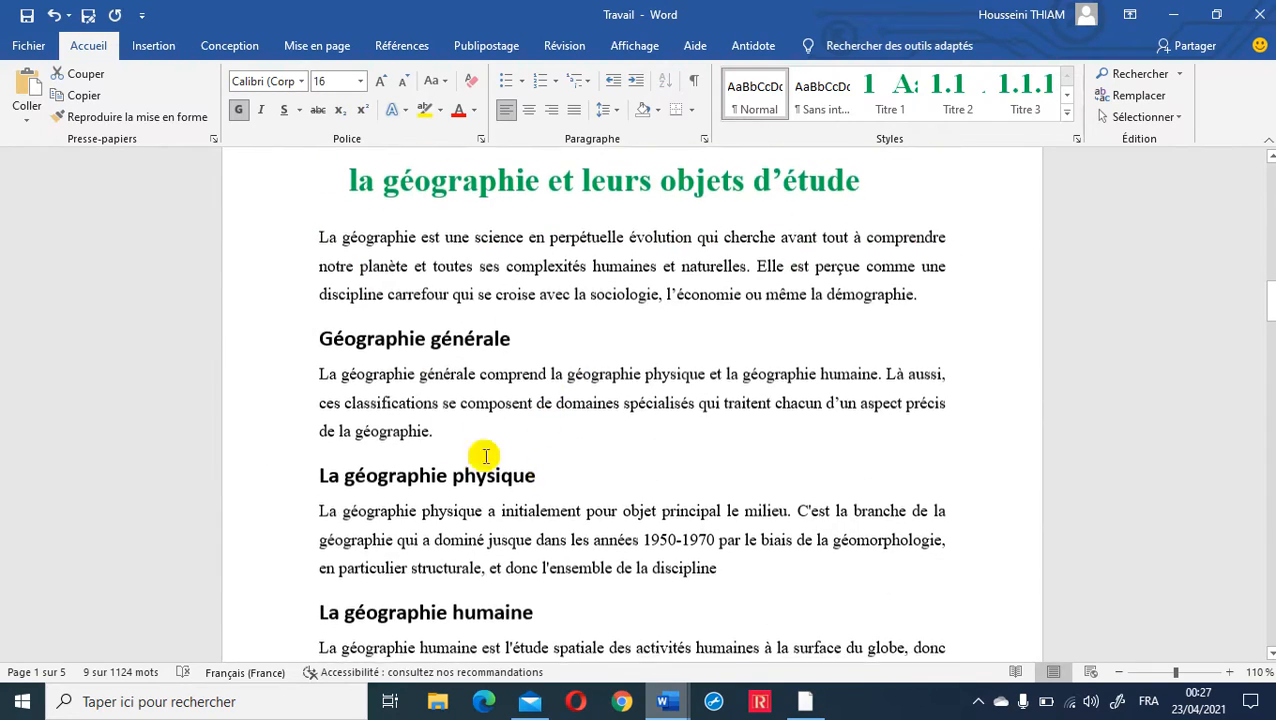
{"action": "left_click", "coordinate": [289, 342], "text": "ctrl"}
{"action": "scroll", "coordinate": [480, 532], "scroll_direction": "down", "scroll_amount": 7}
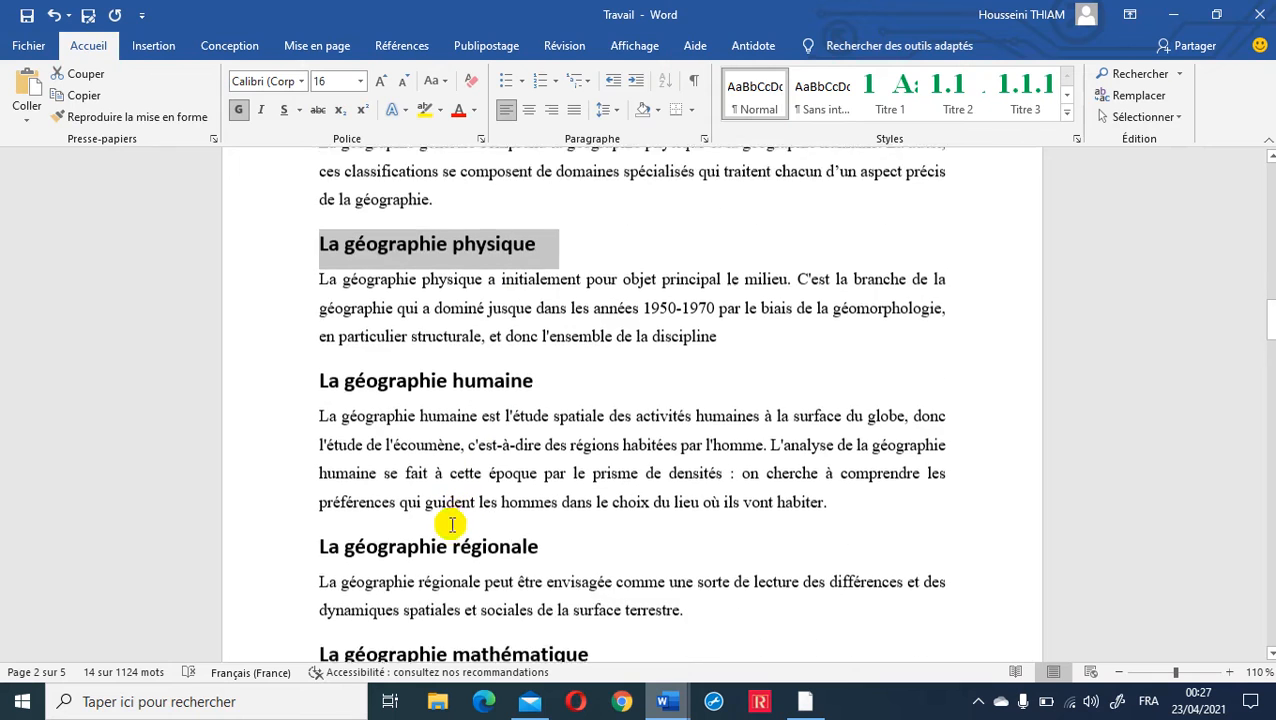
{"action": "left_click", "coordinate": [279, 233], "text": "ctrl"}
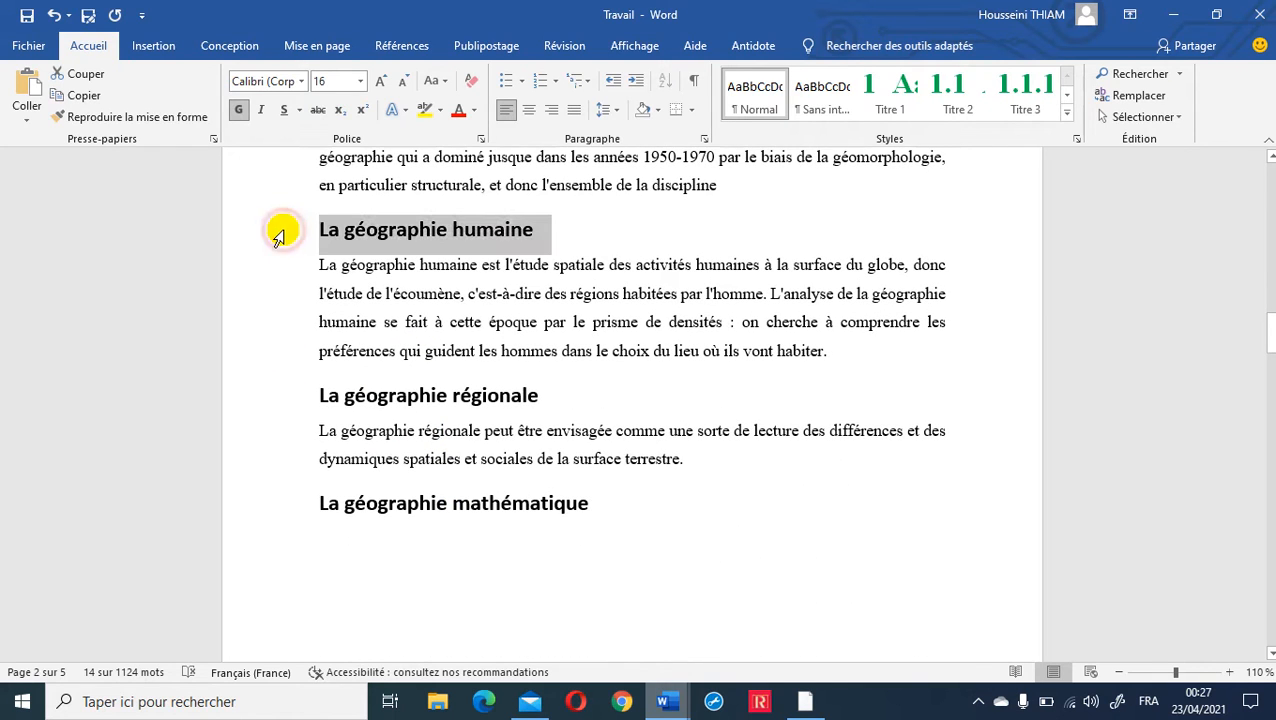
{"action": "left_click", "coordinate": [285, 400], "text": "ctrl"}
{"action": "left_click", "coordinate": [284, 505], "text": "ctrl"}
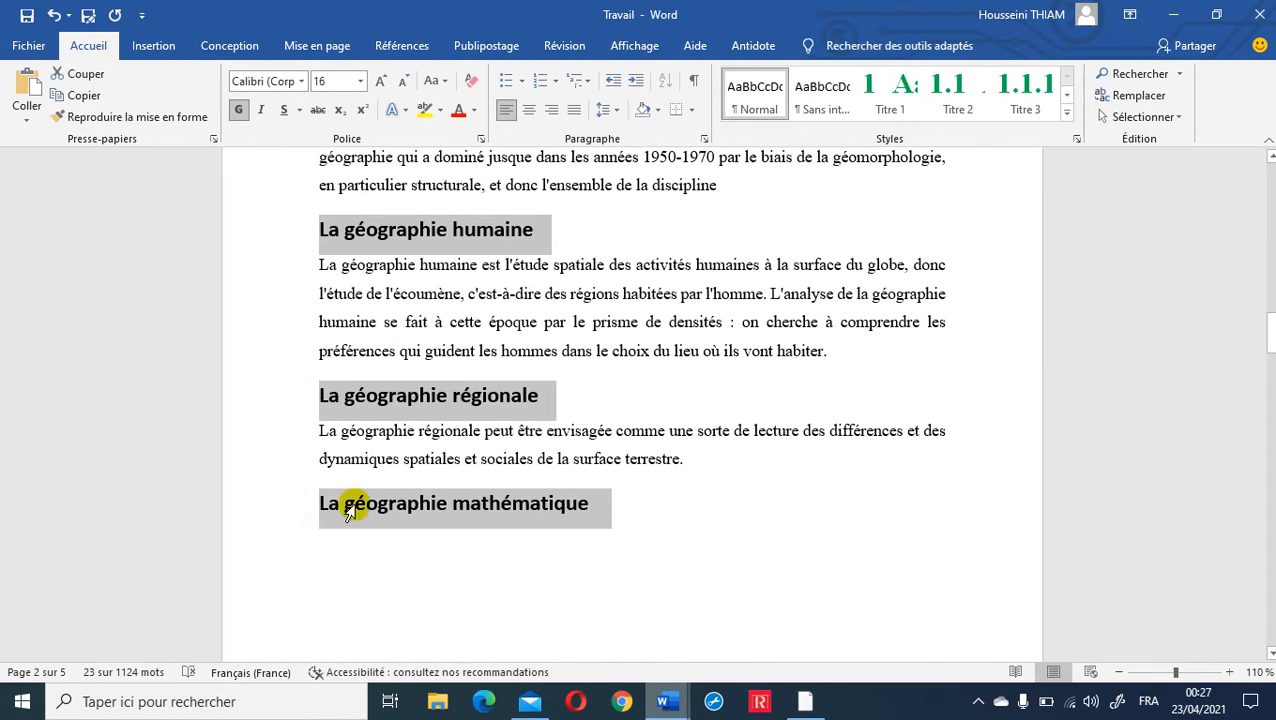
{"action": "scroll", "coordinate": [715, 446], "scroll_direction": "down", "scroll_amount": 3}
{"action": "scroll", "coordinate": [715, 446], "scroll_direction": "down", "scroll_amount": 13}
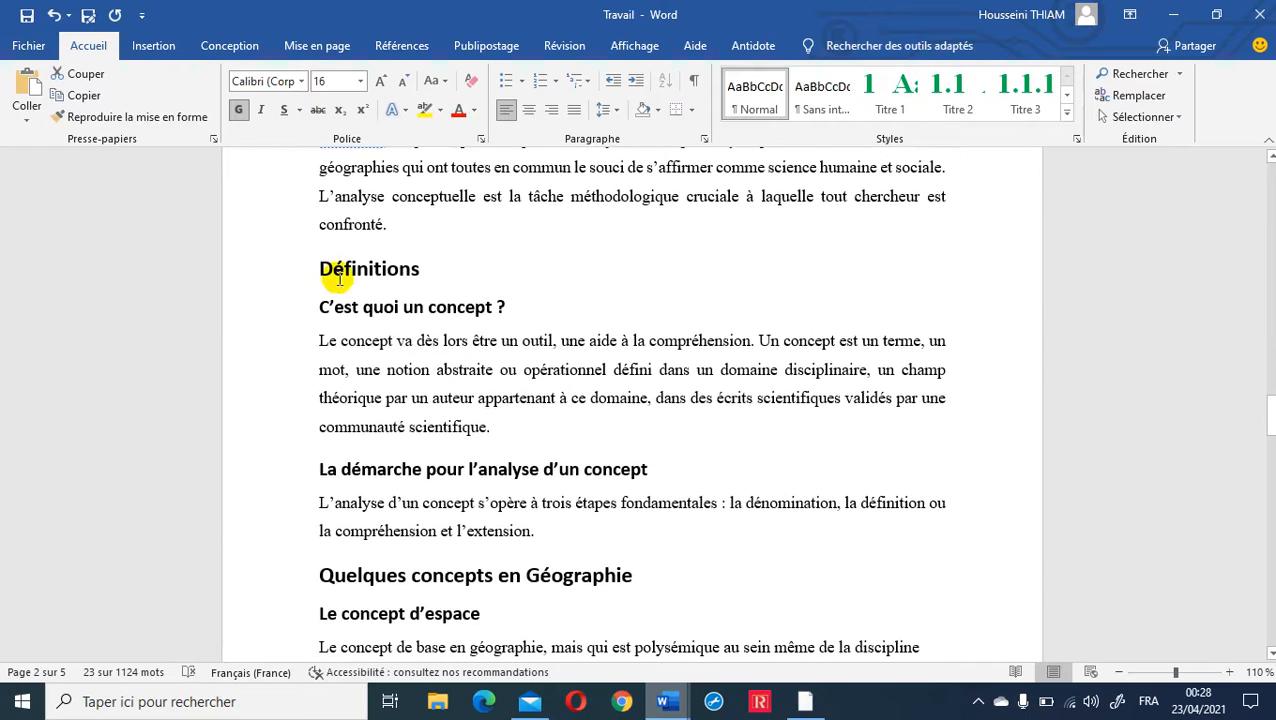
{"action": "left_click", "coordinate": [265, 585], "text": "ctrl"}
{"action": "scroll", "coordinate": [555, 447], "scroll_direction": "down", "scroll_amount": 9}
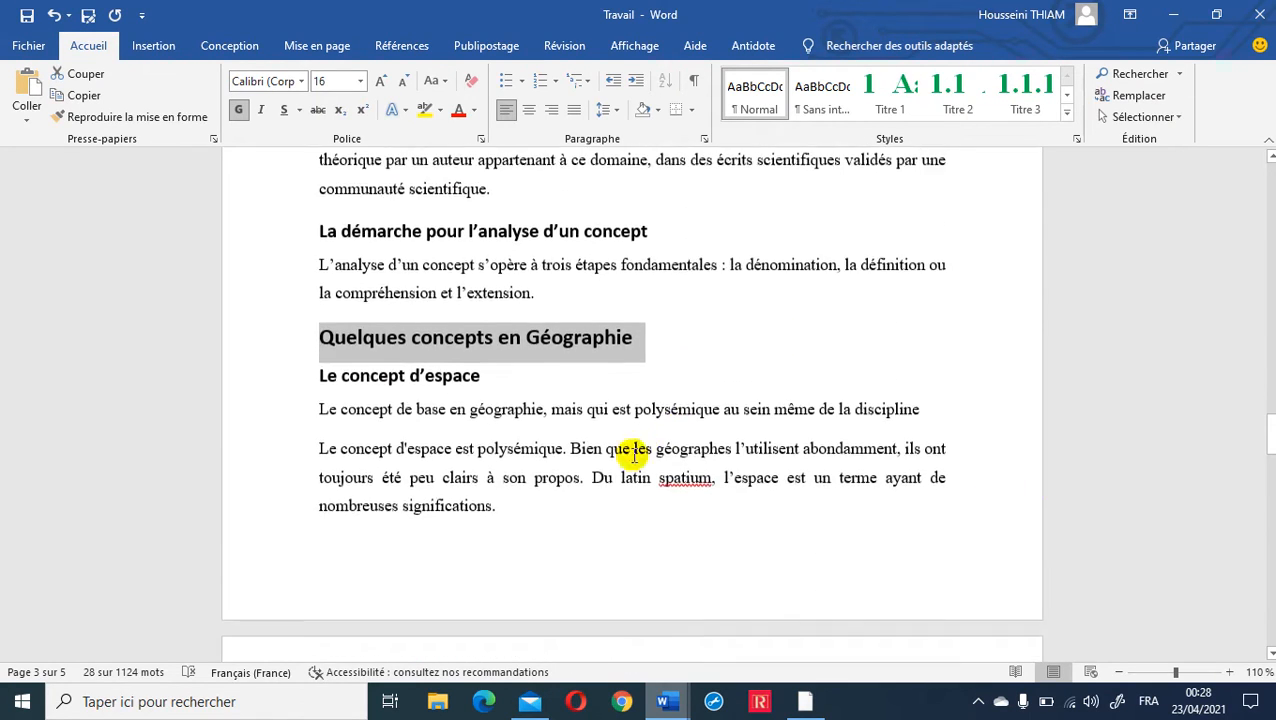
{"action": "scroll", "coordinate": [520, 450], "scroll_direction": "down", "scroll_amount": 14}
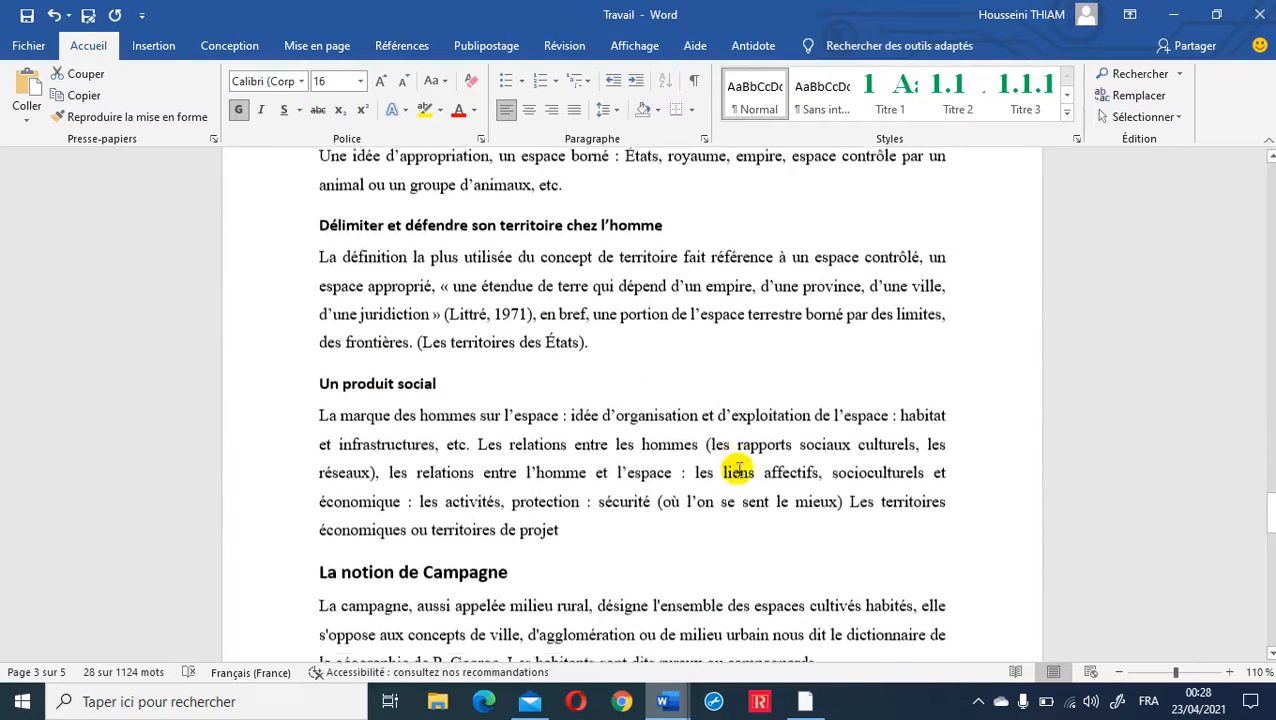
{"action": "scroll", "coordinate": [630, 444], "scroll_direction": "down", "scroll_amount": 3}
{"action": "scroll", "coordinate": [628, 448], "scroll_direction": "up", "scroll_amount": 15}
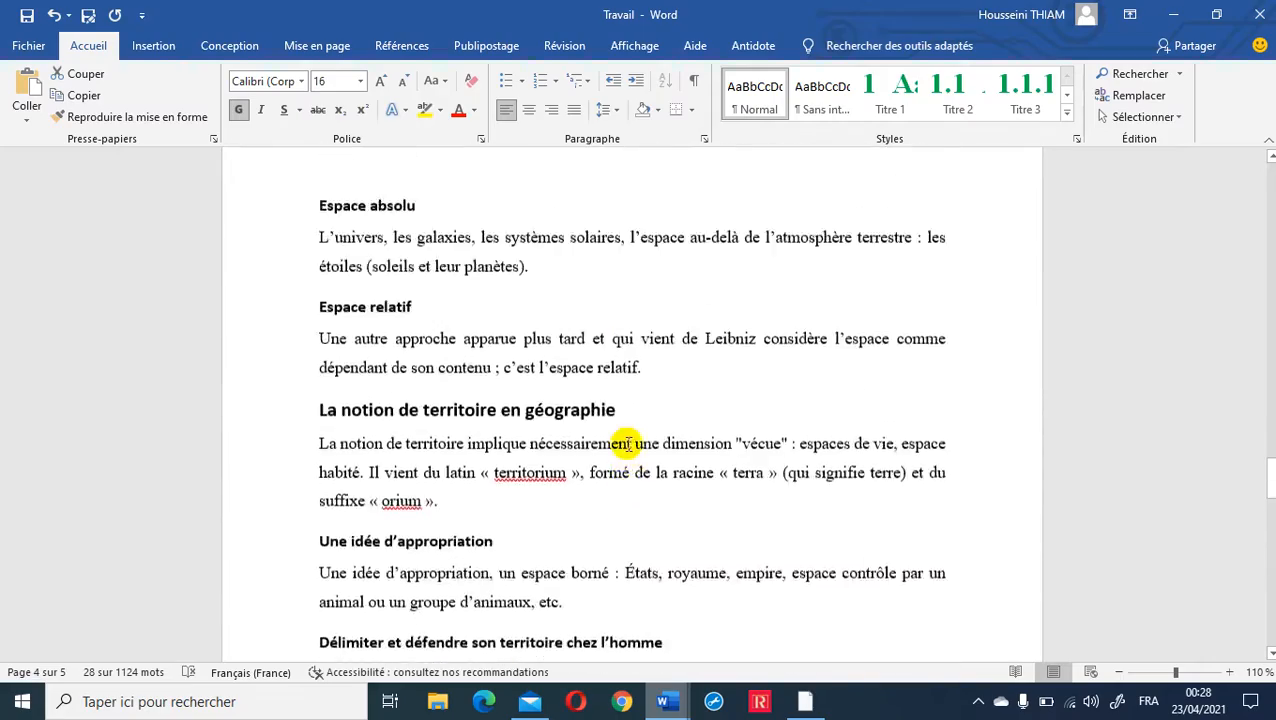
{"action": "scroll", "coordinate": [636, 480], "scroll_direction": "up", "scroll_amount": 20}
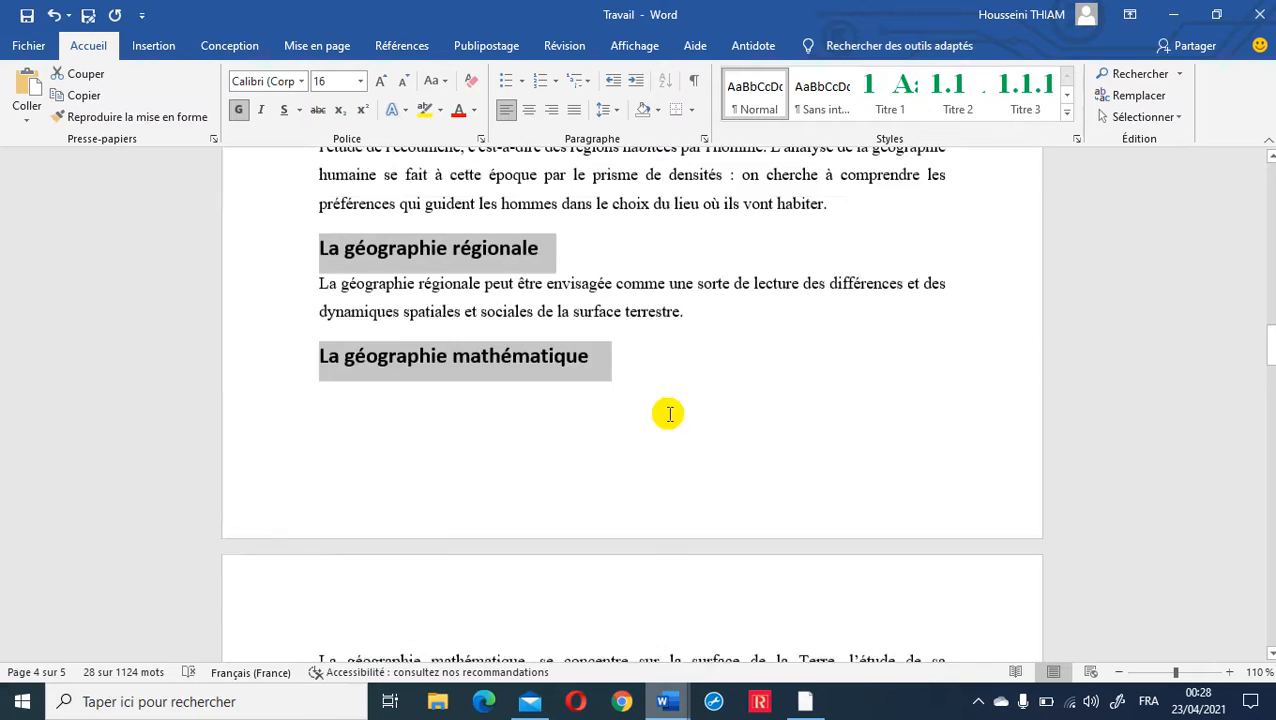
{"action": "left_click", "coordinate": [956, 112]}
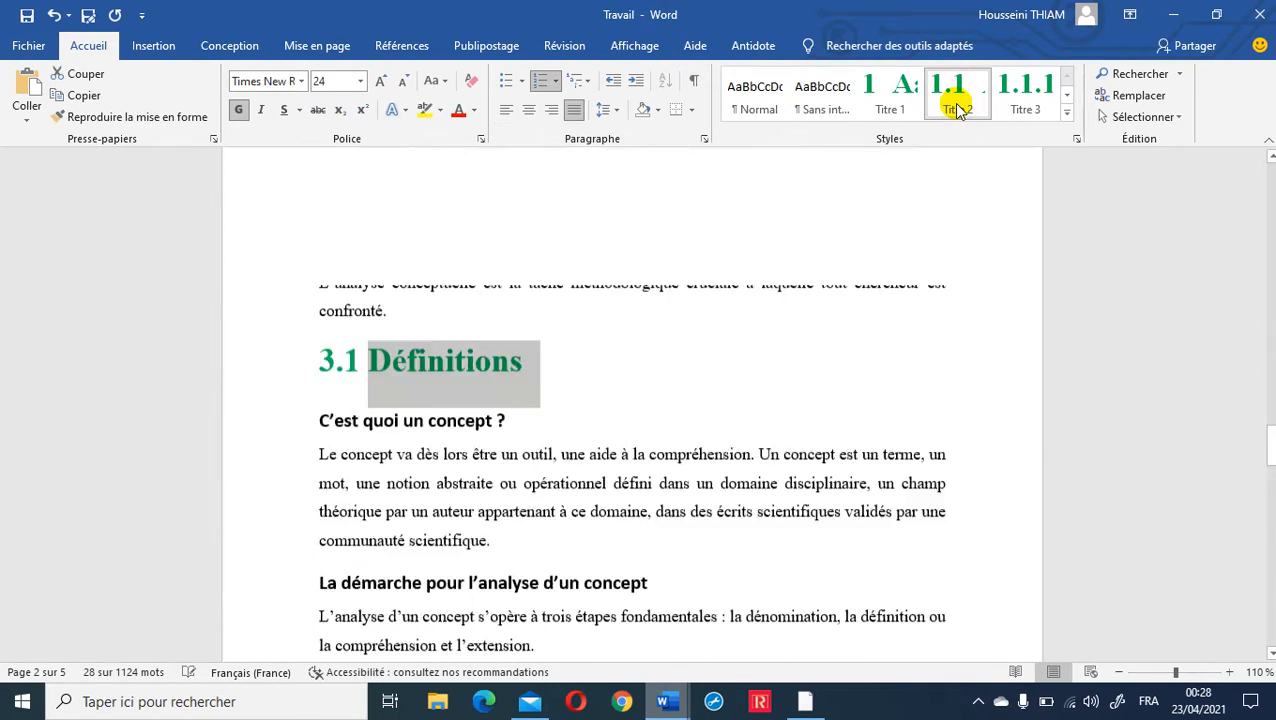
- Modify the Titre 2 style to 22 pt with the blue Accent 5 theme font colour
{"action": "scroll", "coordinate": [486, 418], "scroll_direction": "up", "scroll_amount": 15}
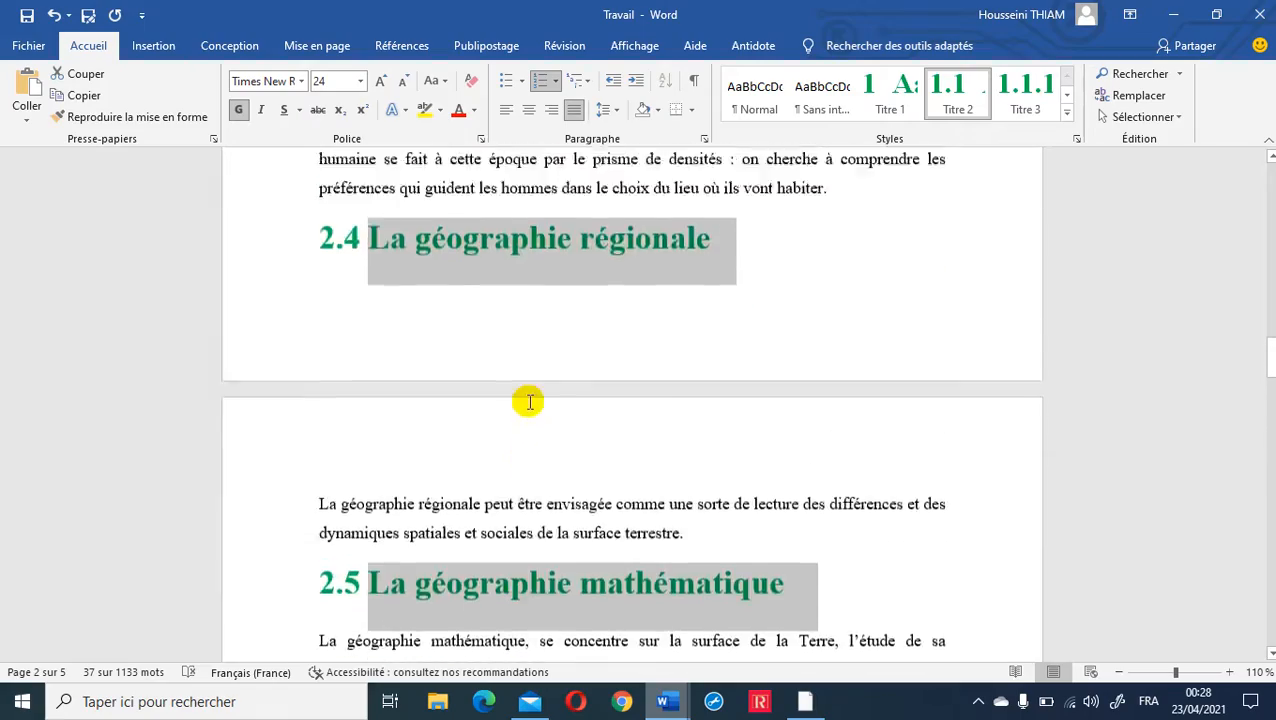
{"action": "scroll", "coordinate": [537, 400], "scroll_direction": "up", "scroll_amount": 5}
{"action": "scroll", "coordinate": [521, 319], "scroll_direction": "up", "scroll_amount": 7}
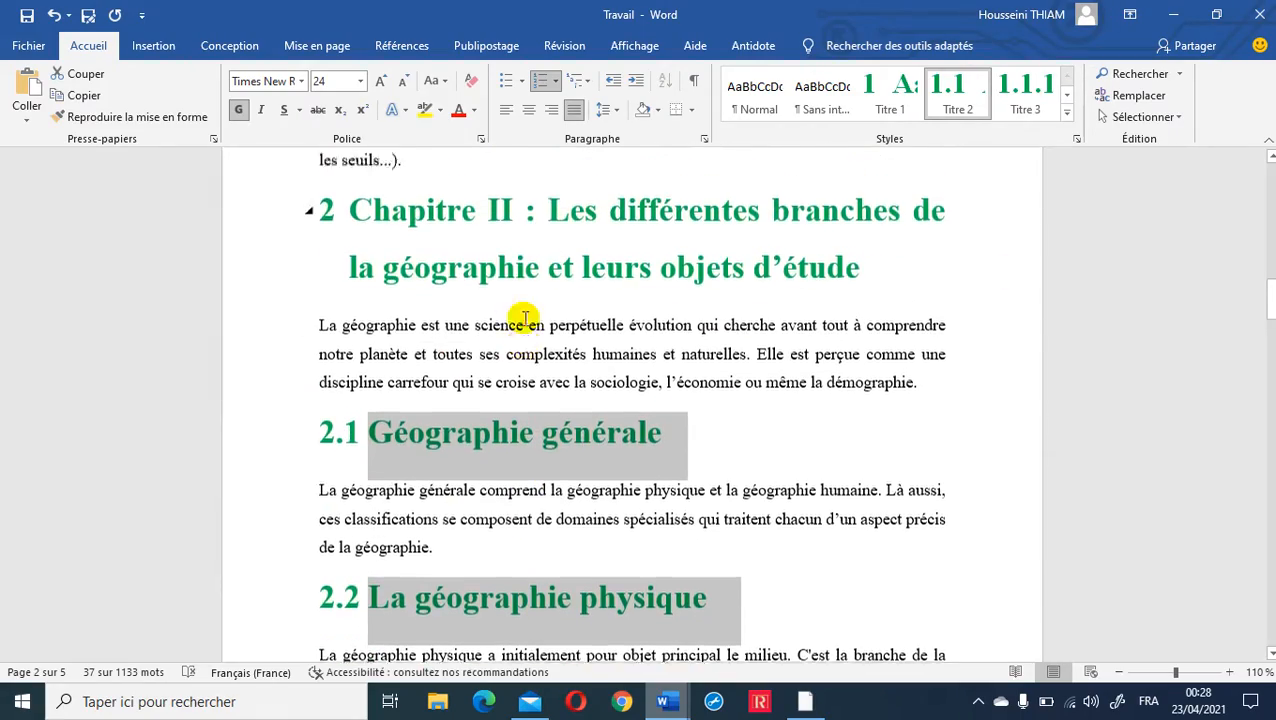
{"action": "scroll", "coordinate": [538, 318], "scroll_direction": "down", "scroll_amount": 4}
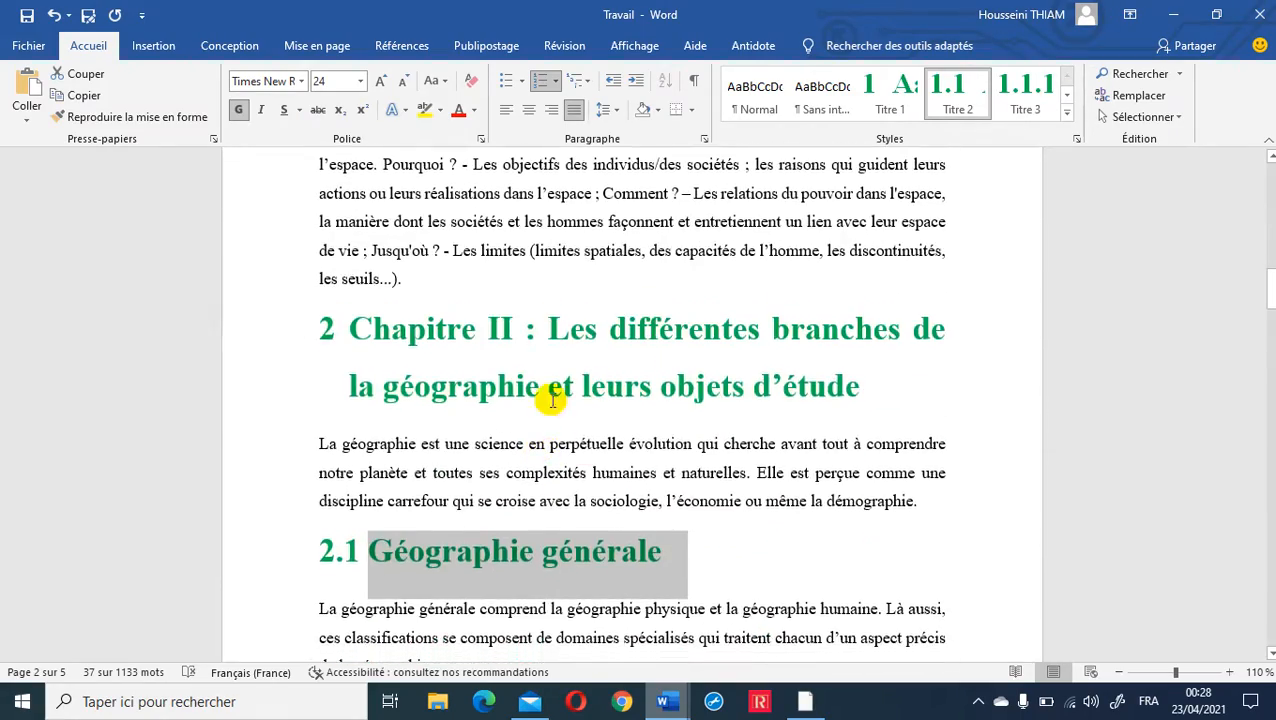
{"action": "scroll", "coordinate": [510, 399], "scroll_direction": "down", "scroll_amount": 5}
{"action": "scroll", "coordinate": [604, 447], "scroll_direction": "up", "scroll_amount": 5}
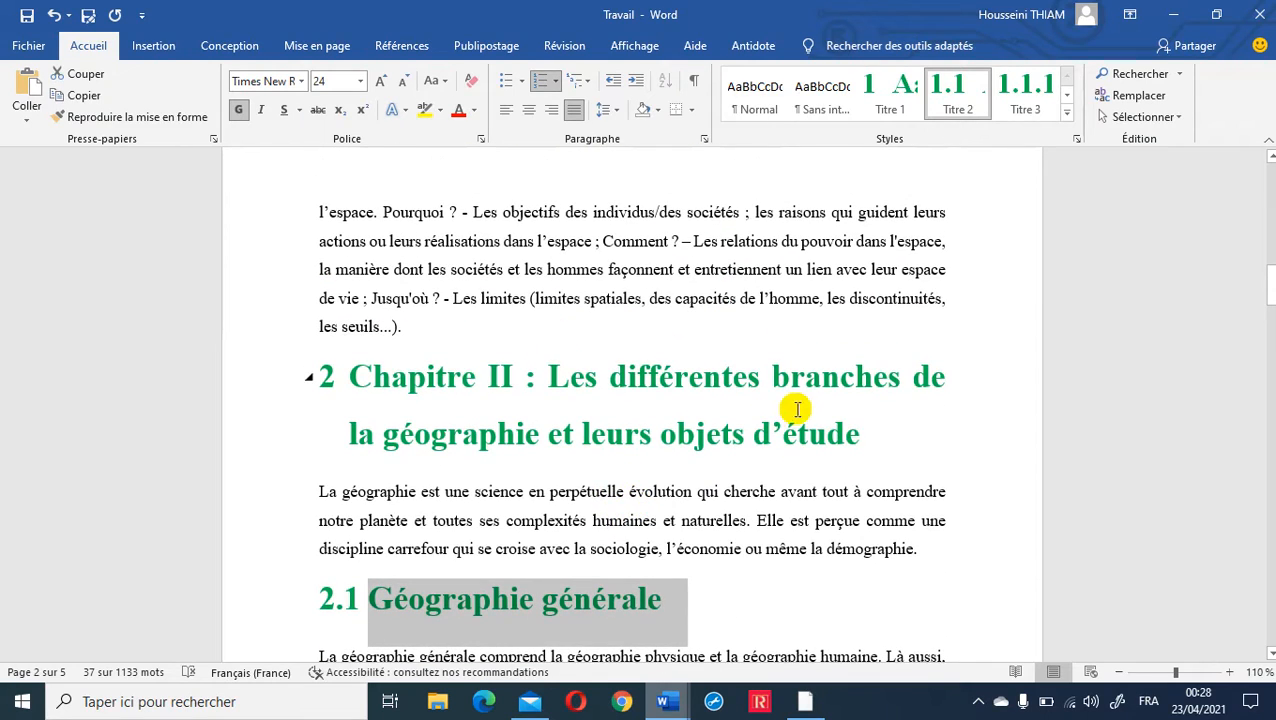
{"action": "right_click", "coordinate": [968, 94]}
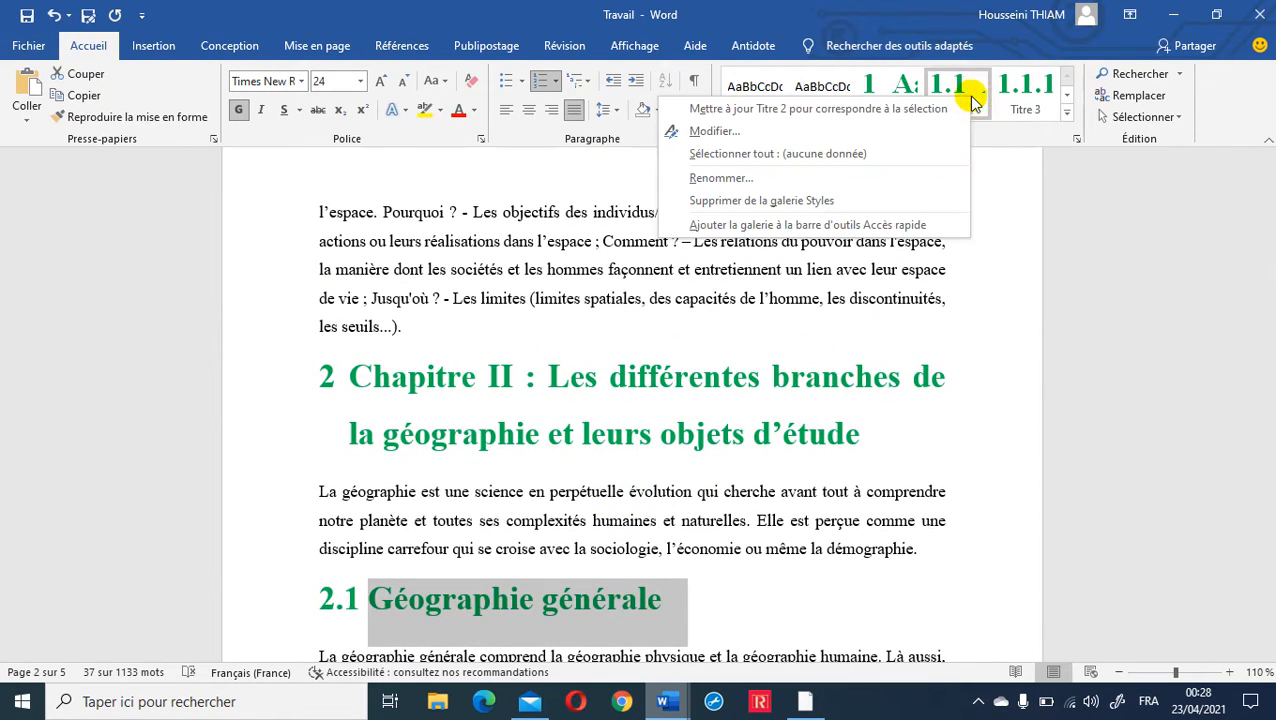
{"action": "left_click", "coordinate": [714, 131]}
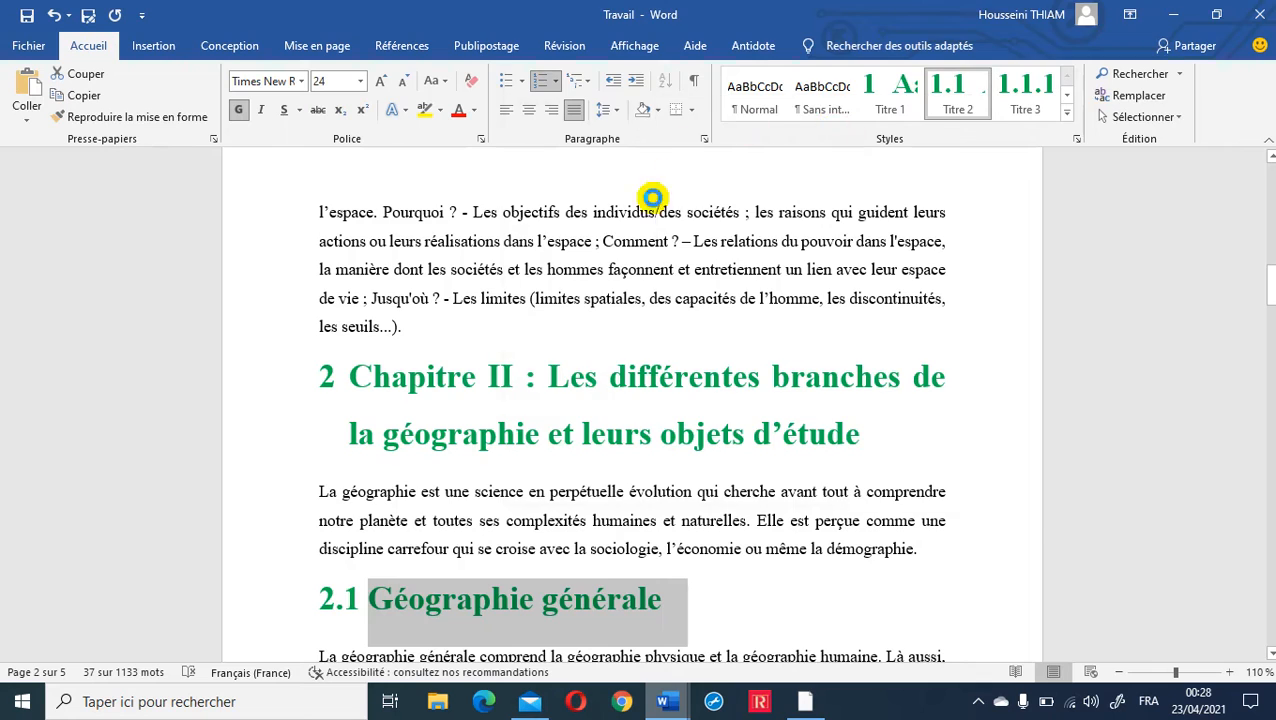
{"action": "left_click", "coordinate": [908, 189]}
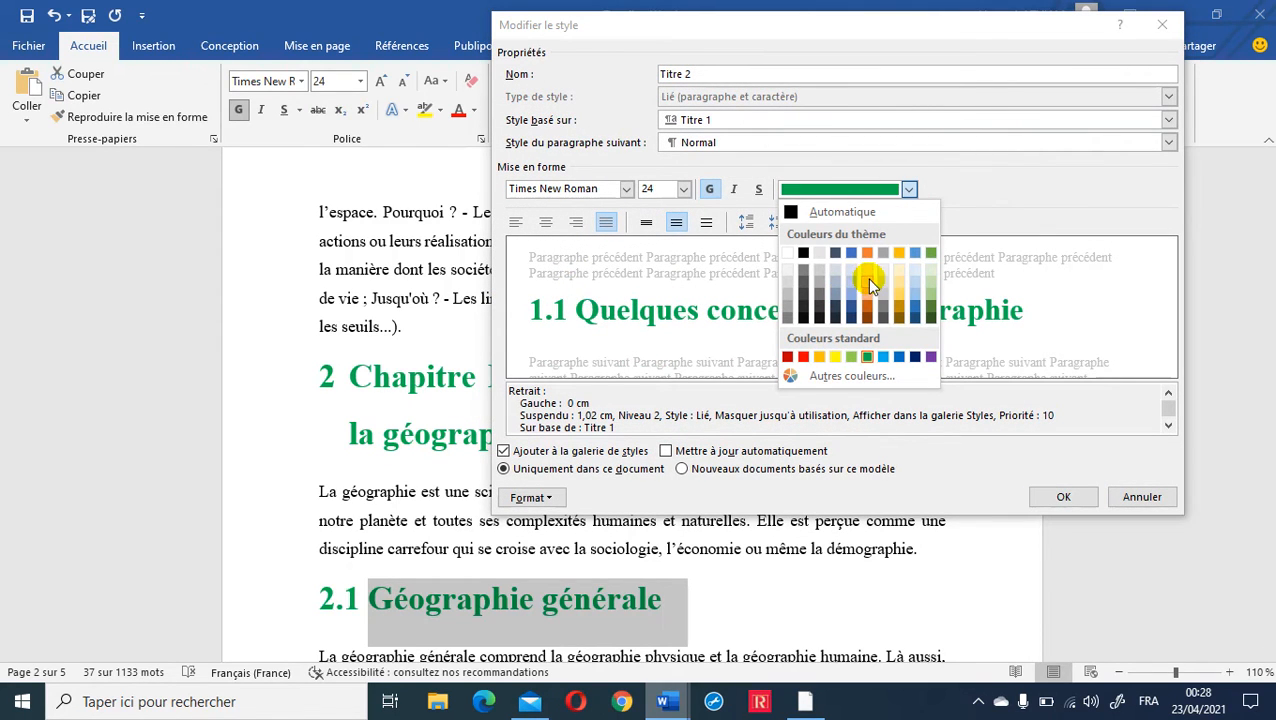
{"action": "left_click", "coordinate": [915, 252]}
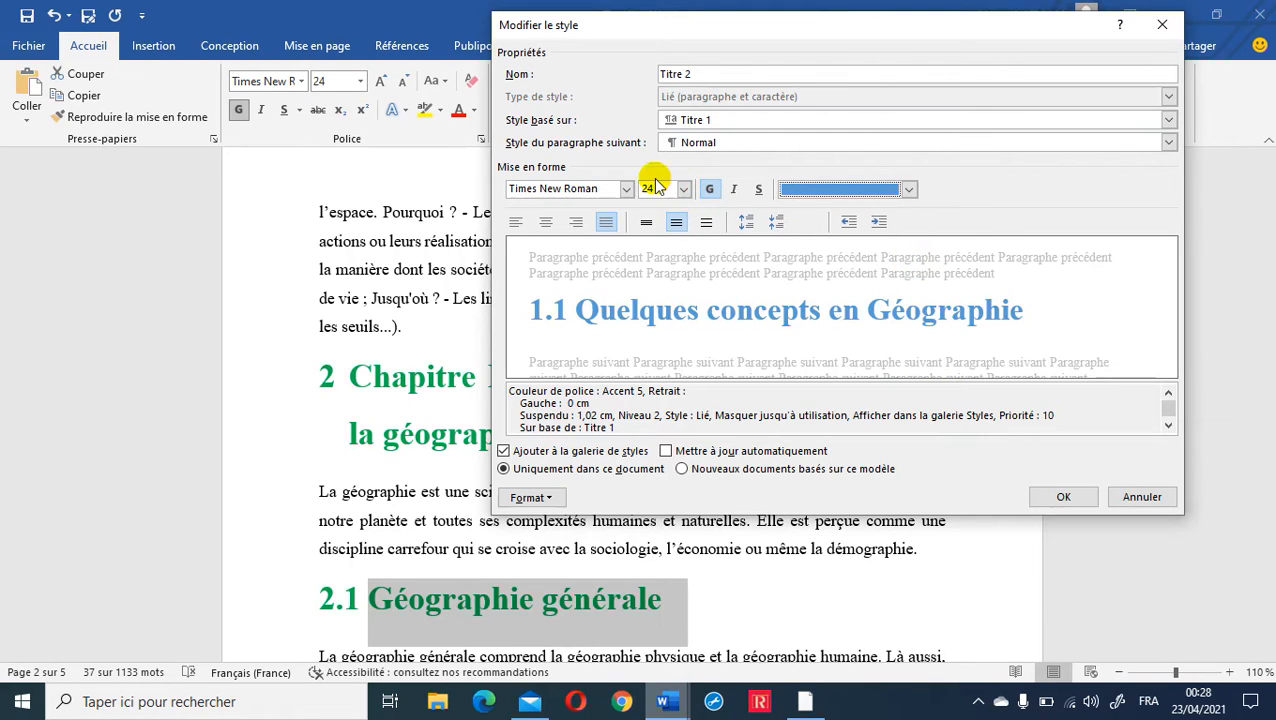
{"action": "left_click", "coordinate": [684, 189]}
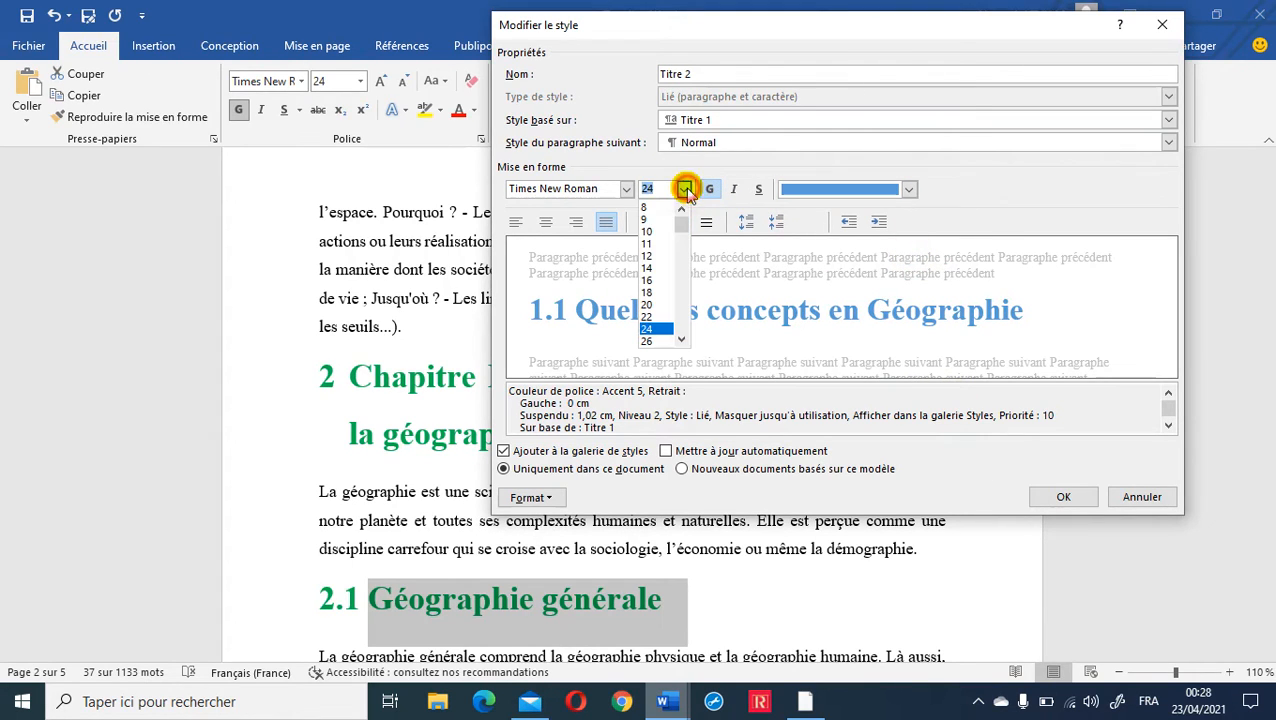
{"action": "left_click", "coordinate": [655, 318]}
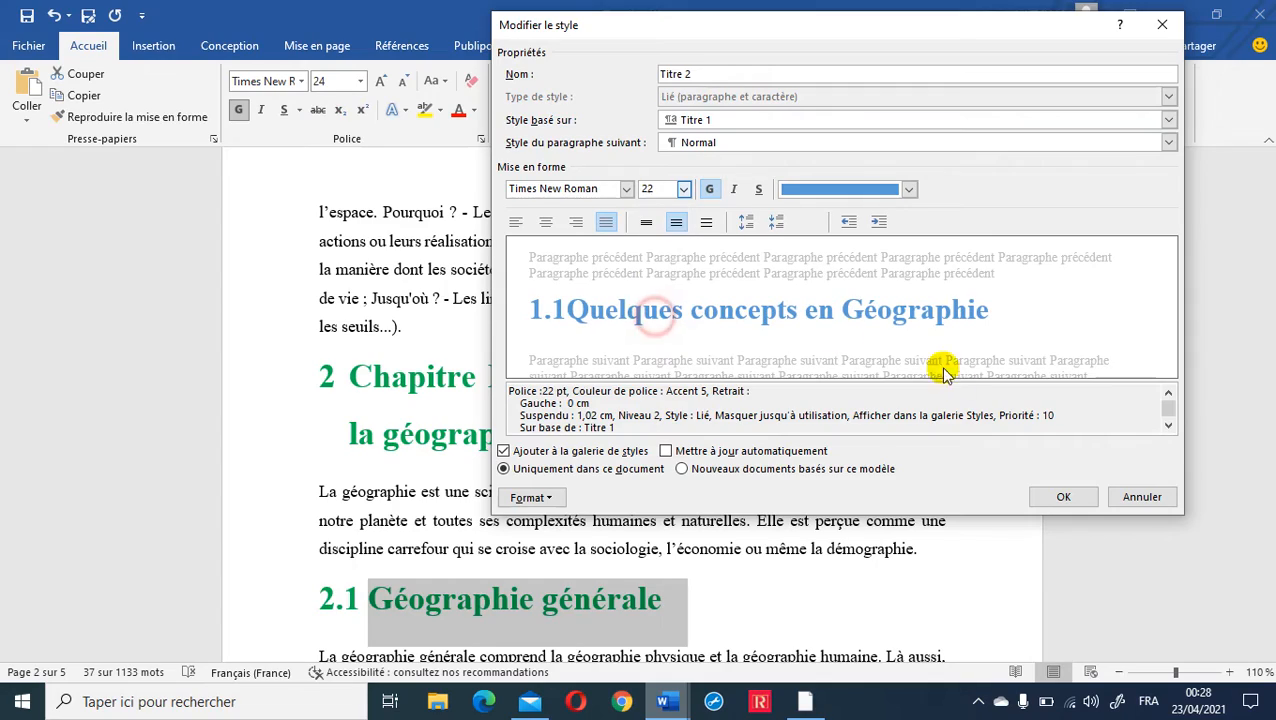
{"action": "left_click", "coordinate": [1060, 496]}
{"action": "scroll", "coordinate": [580, 420], "scroll_direction": "down", "scroll_amount": 4}
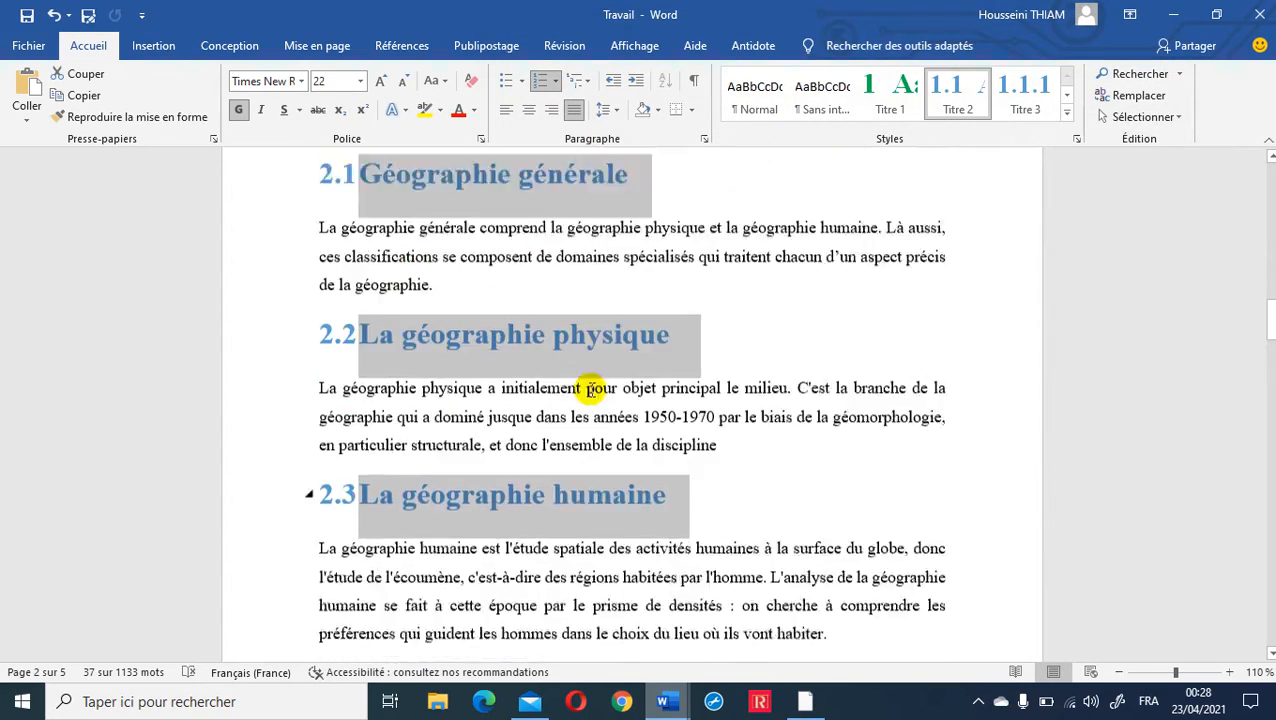
{"action": "scroll", "coordinate": [586, 385], "scroll_direction": "up", "scroll_amount": 5}
{"action": "scroll", "coordinate": [597, 360], "scroll_direction": "up", "scroll_amount": 12}
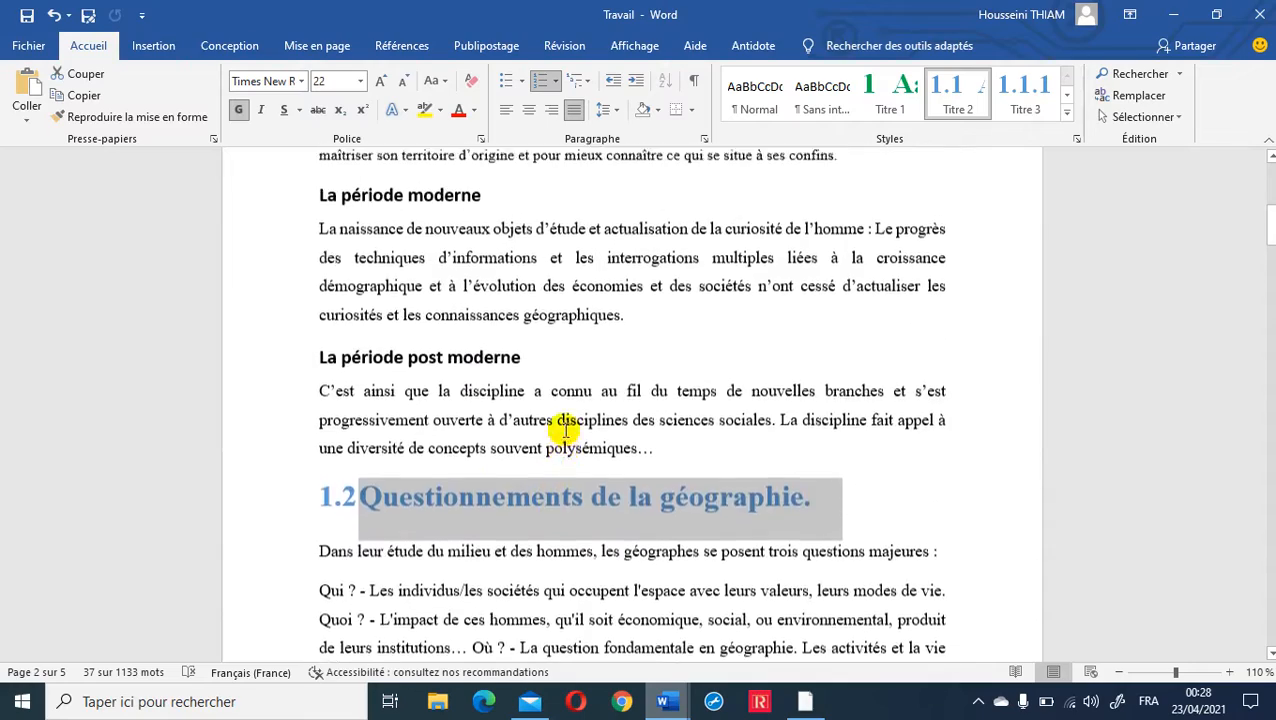
{"action": "scroll", "coordinate": [607, 484], "scroll_direction": "down", "scroll_amount": 6}
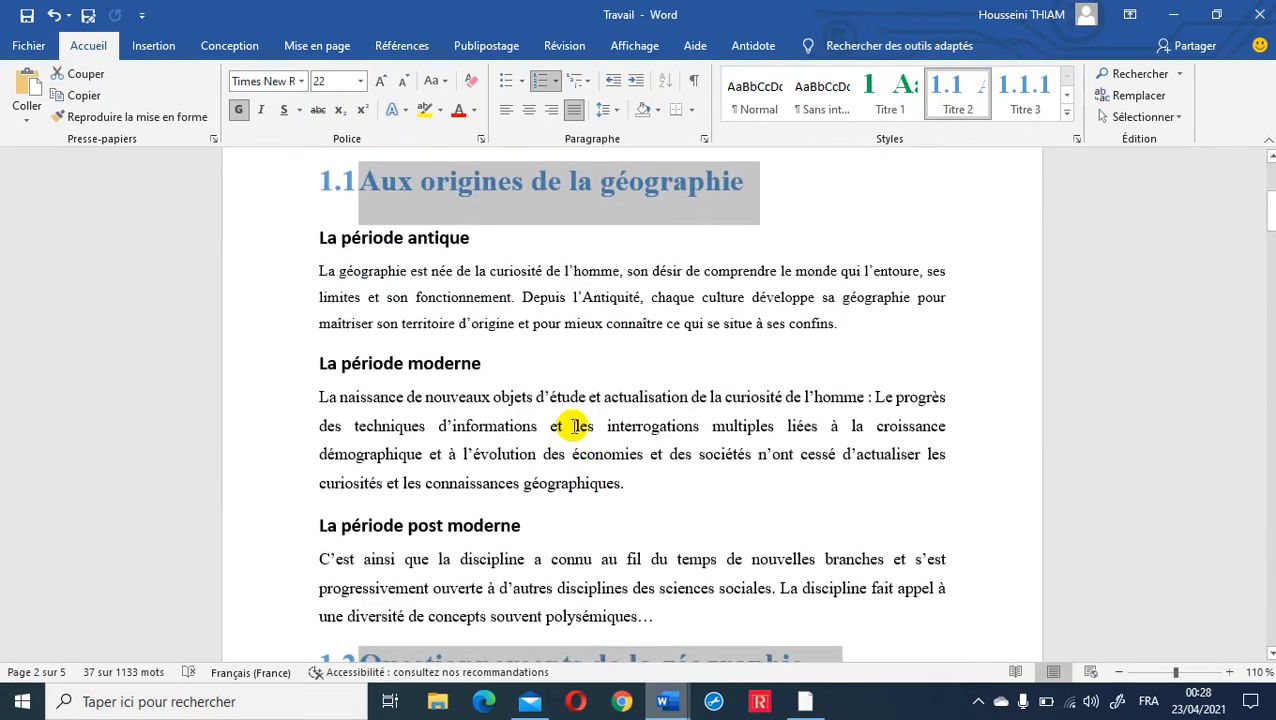
- Apply the Titre 3 style to all third-level headings of chapters I and III, from "La période antique" to "La notion ville"
{"action": "scroll", "coordinate": [541, 333], "scroll_direction": "up", "scroll_amount": 1}
{"action": "left_click", "coordinate": [546, 320]}
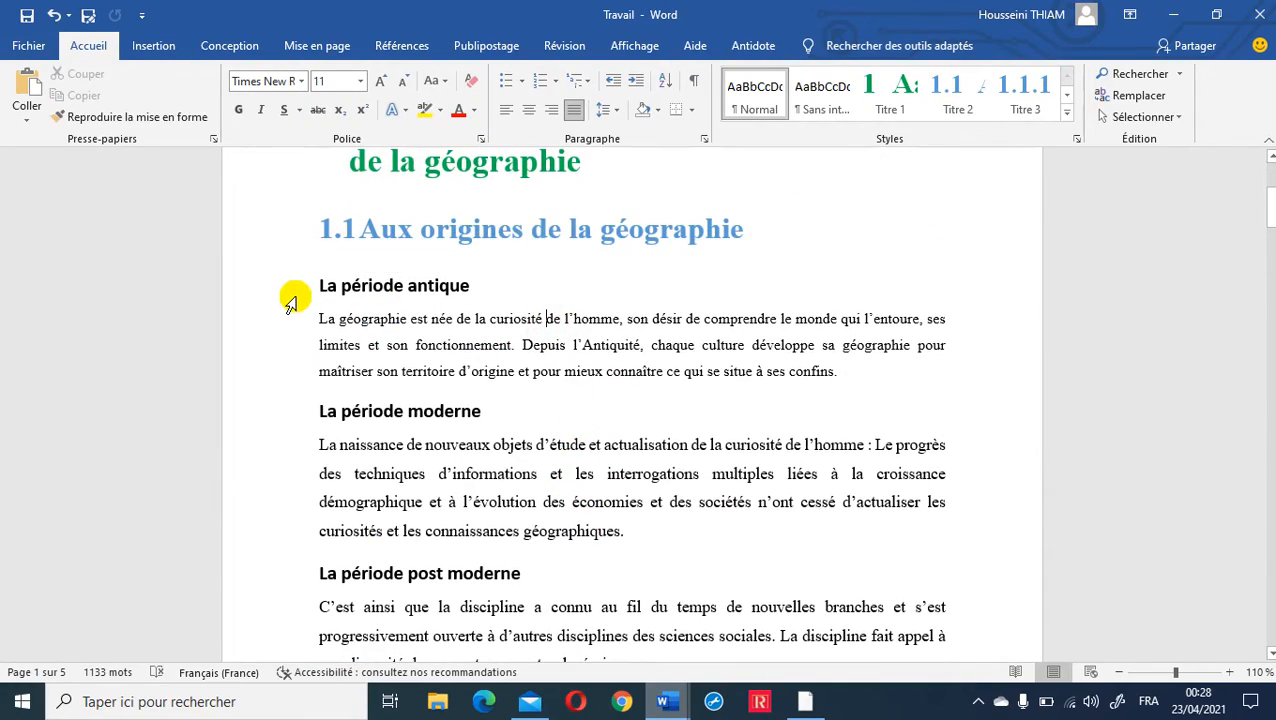
{"action": "left_click", "coordinate": [298, 285]}
{"action": "scroll", "coordinate": [400, 385], "scroll_direction": "down", "scroll_amount": 4}
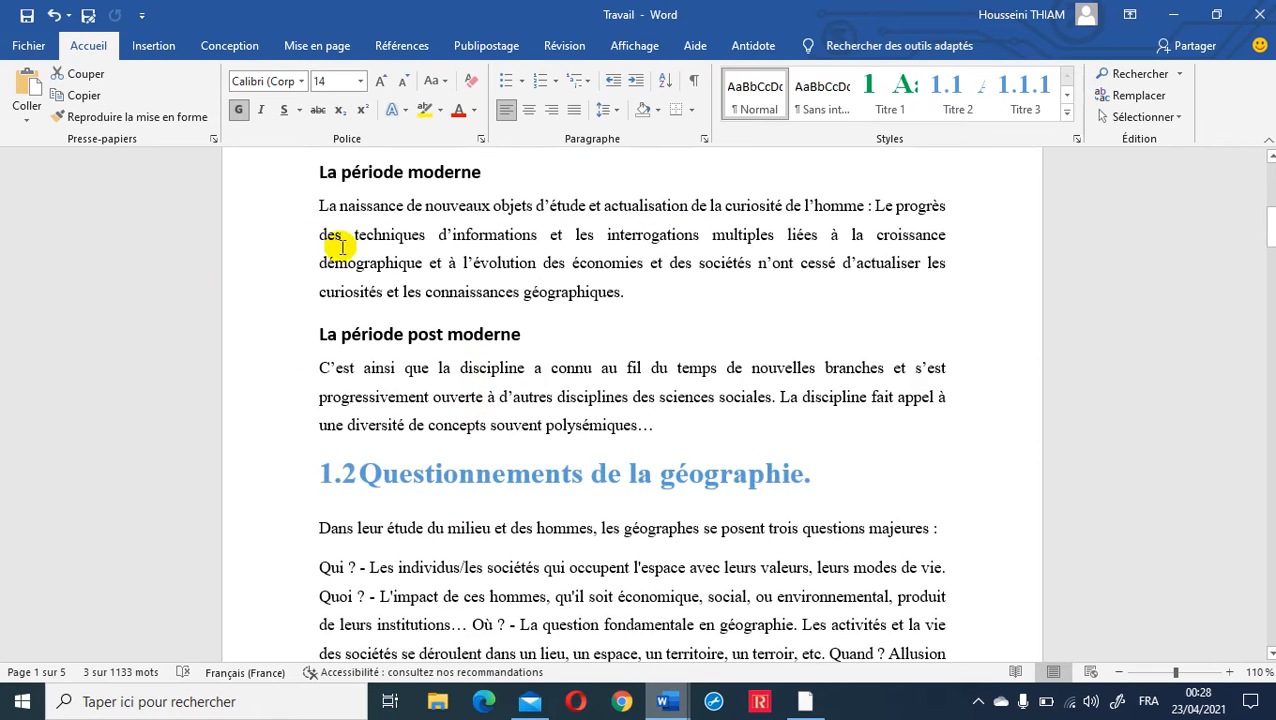
{"action": "scroll", "coordinate": [400, 320], "scroll_direction": "up", "scroll_amount": 4}
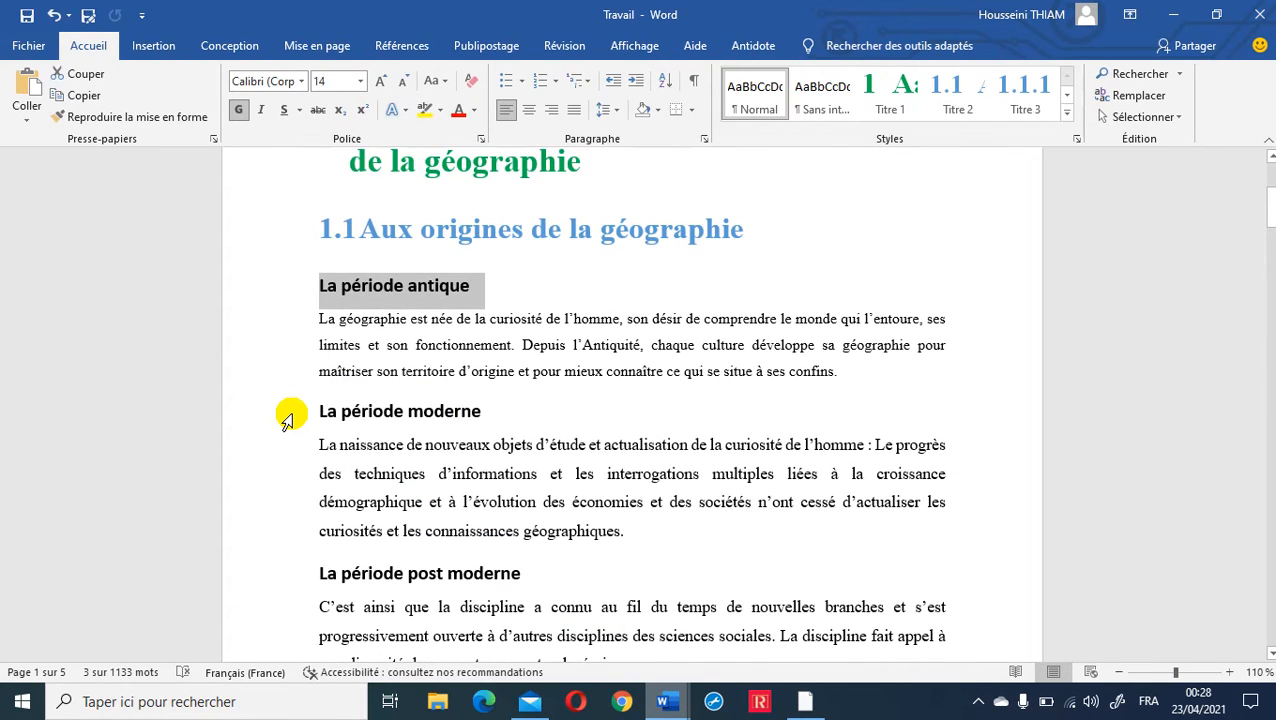
{"action": "left_click", "coordinate": [288, 418], "text": "ctrl"}
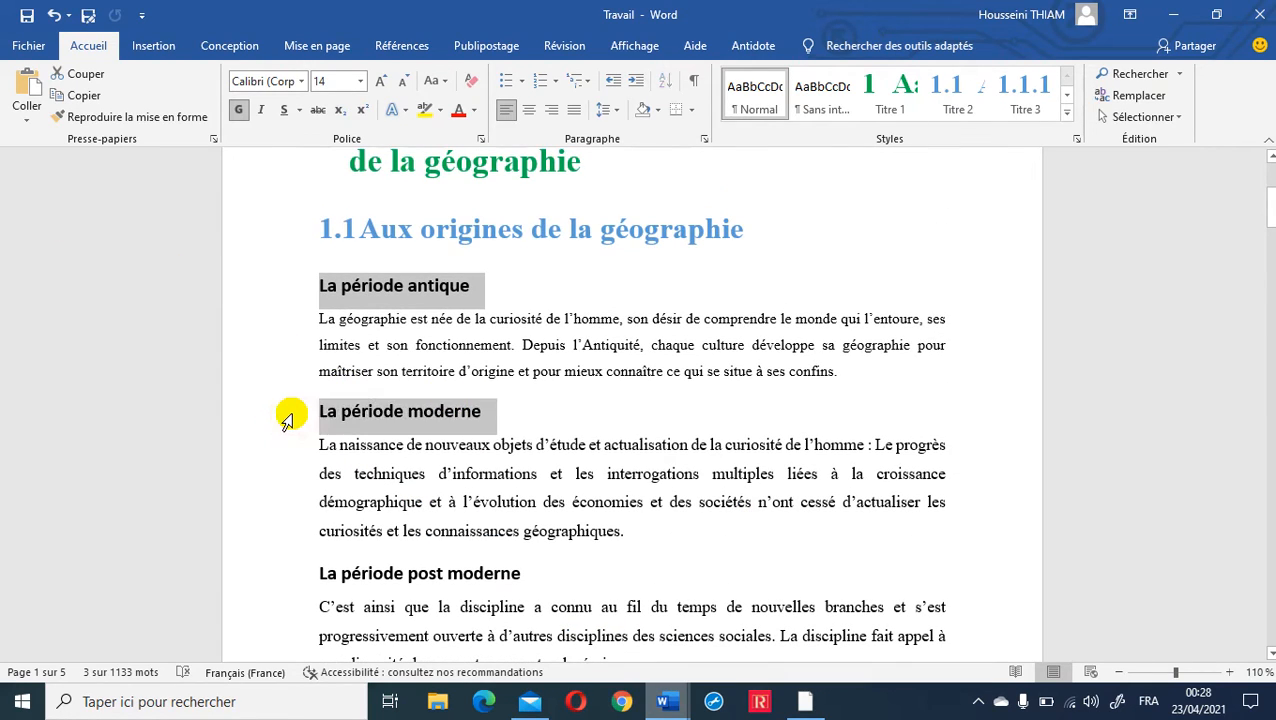
{"action": "left_click", "coordinate": [283, 580], "text": "ctrl"}
{"action": "scroll", "coordinate": [640, 420], "scroll_direction": "down", "scroll_amount": 13}
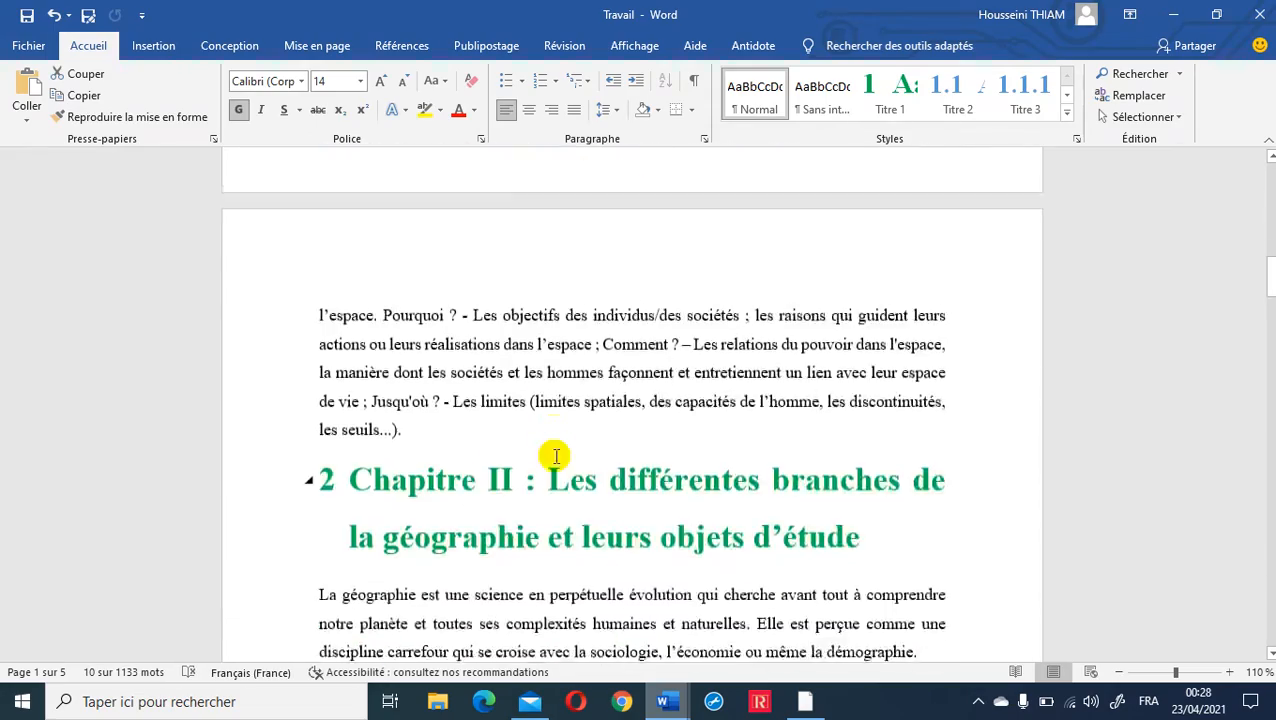
{"action": "scroll", "coordinate": [556, 455], "scroll_direction": "down", "scroll_amount": 15}
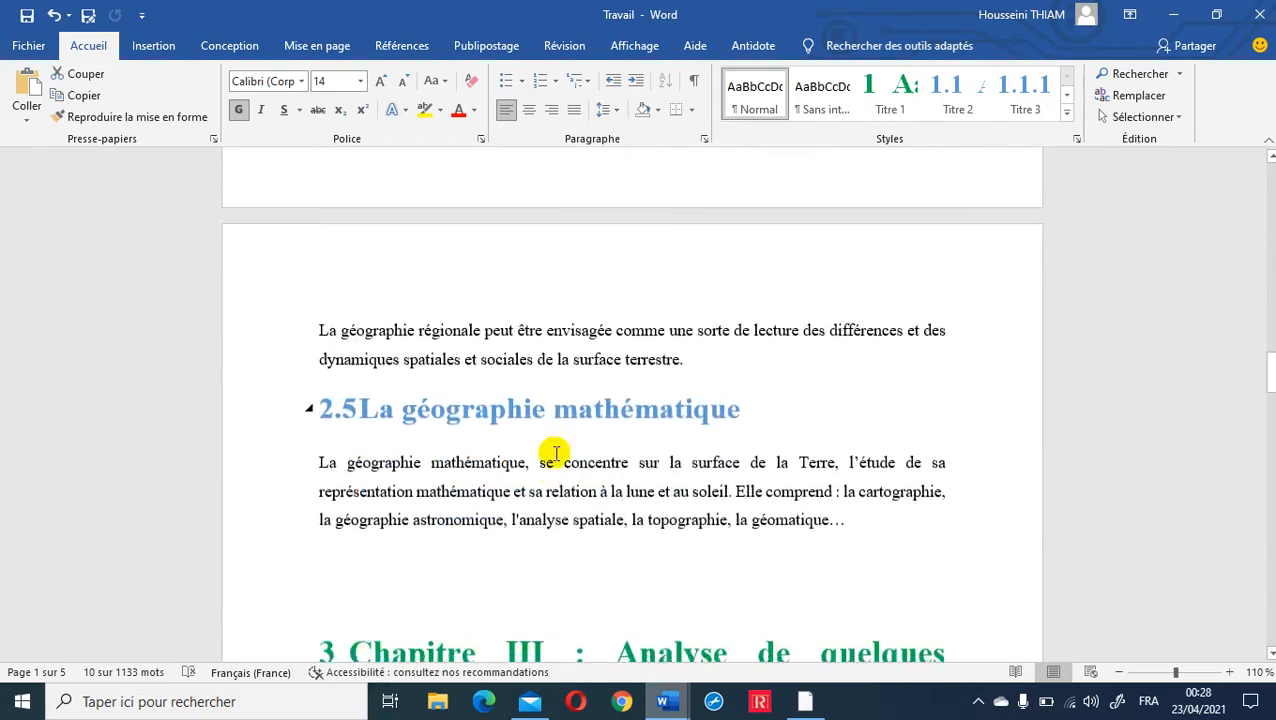
{"action": "scroll", "coordinate": [556, 453], "scroll_direction": "down", "scroll_amount": 6}
{"action": "scroll", "coordinate": [556, 455], "scroll_direction": "down", "scroll_amount": 3}
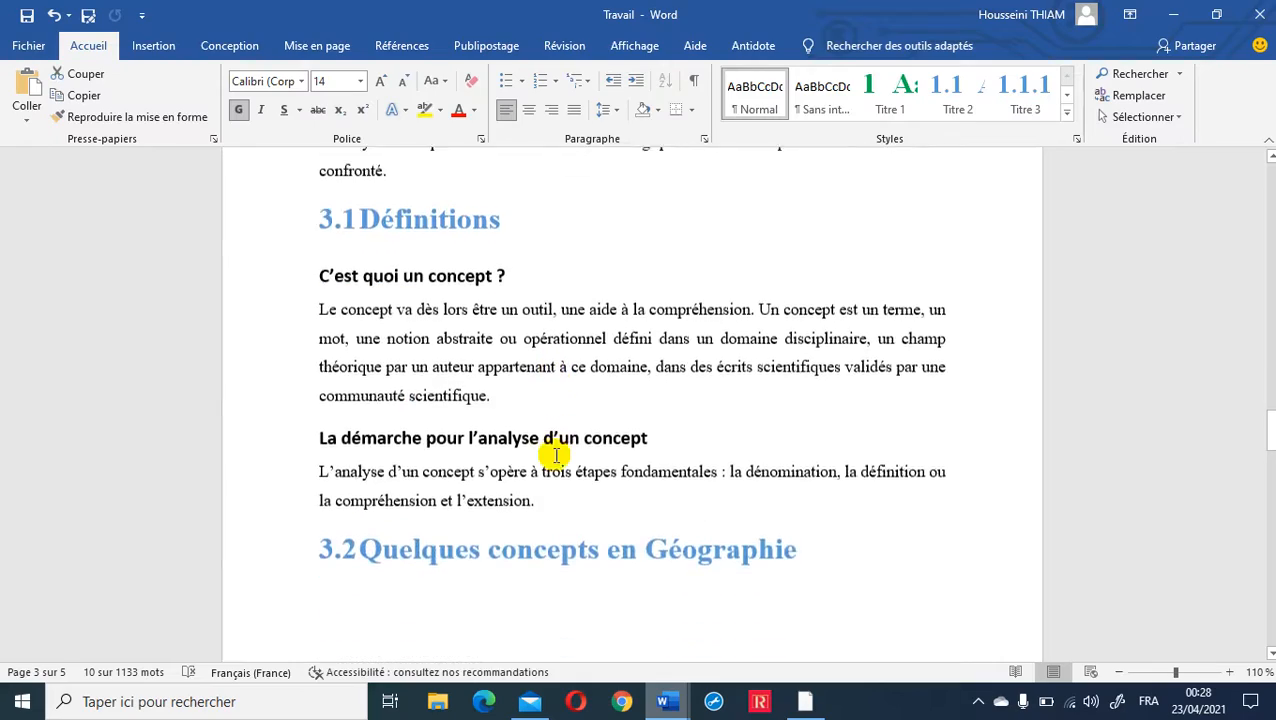
{"action": "scroll", "coordinate": [556, 450], "scroll_direction": "up", "scroll_amount": 4}
{"action": "scroll", "coordinate": [556, 447], "scroll_direction": "down", "scroll_amount": 3}
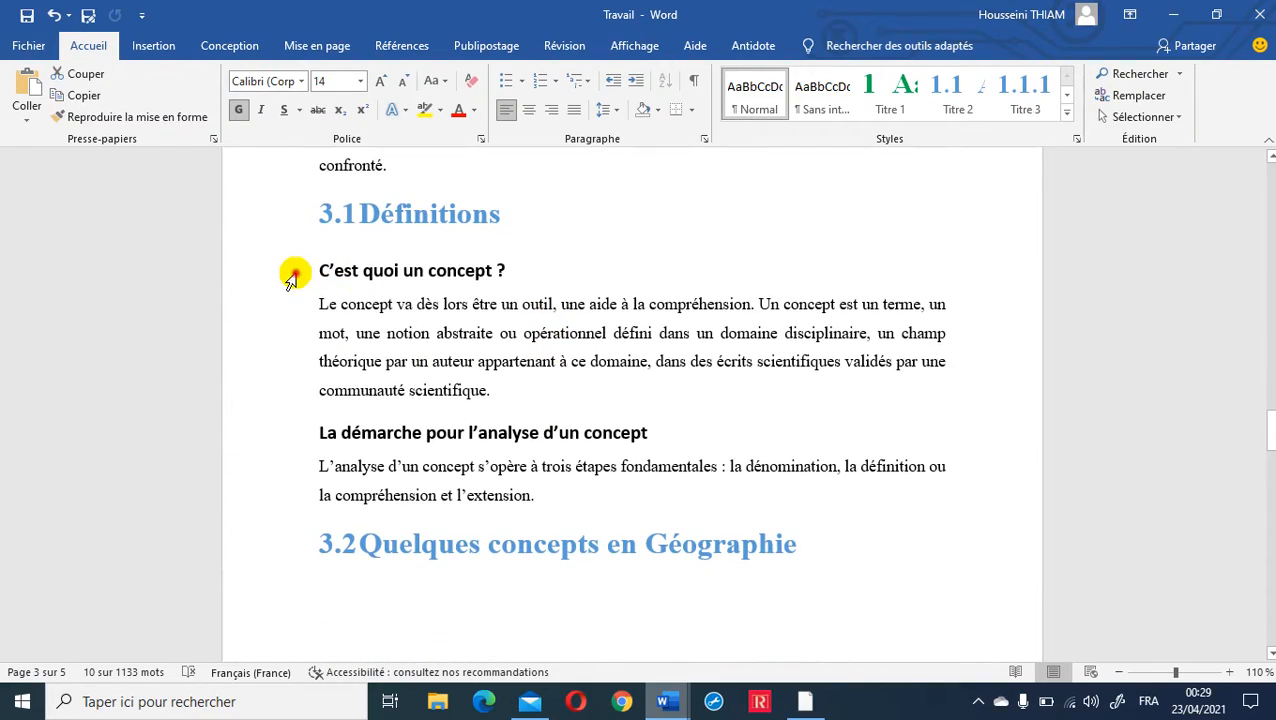
{"action": "left_click", "coordinate": [292, 276]}
{"action": "left_click", "coordinate": [285, 435], "text": "ctrl"}
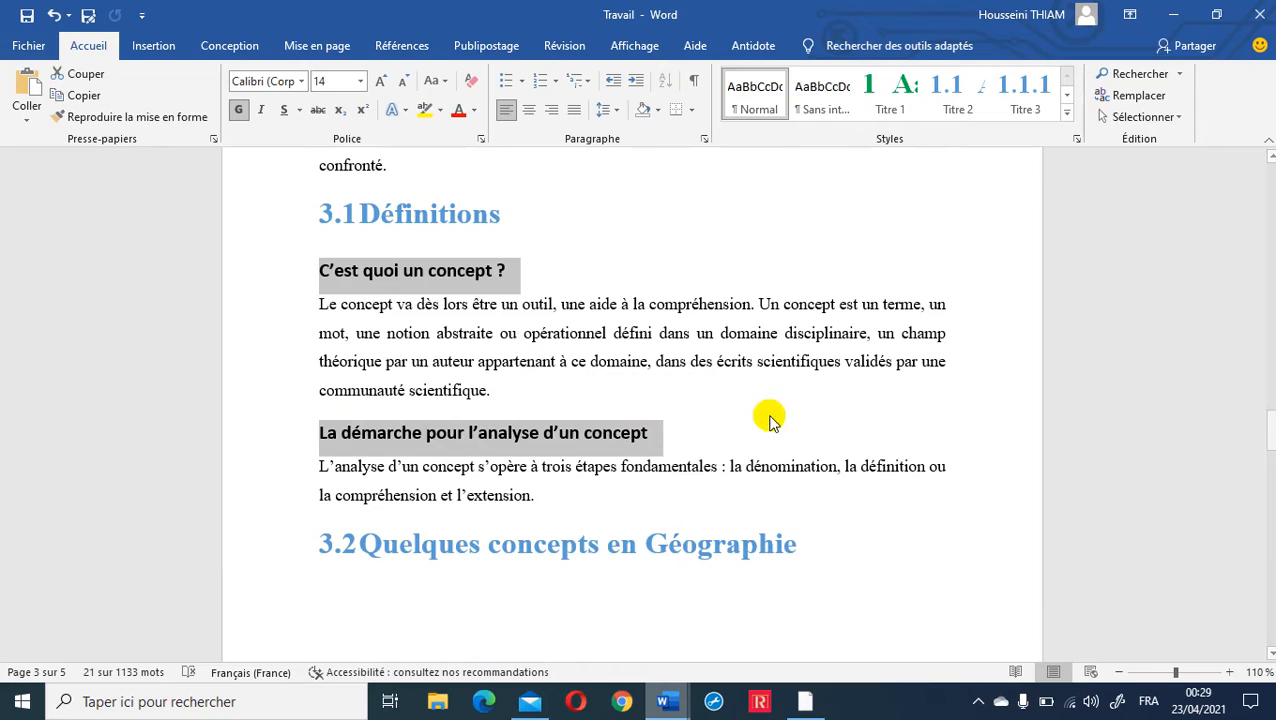
{"action": "scroll", "coordinate": [770, 420], "scroll_direction": "down", "scroll_amount": 8}
{"action": "scroll", "coordinate": [493, 322], "scroll_direction": "up", "scroll_amount": 2}
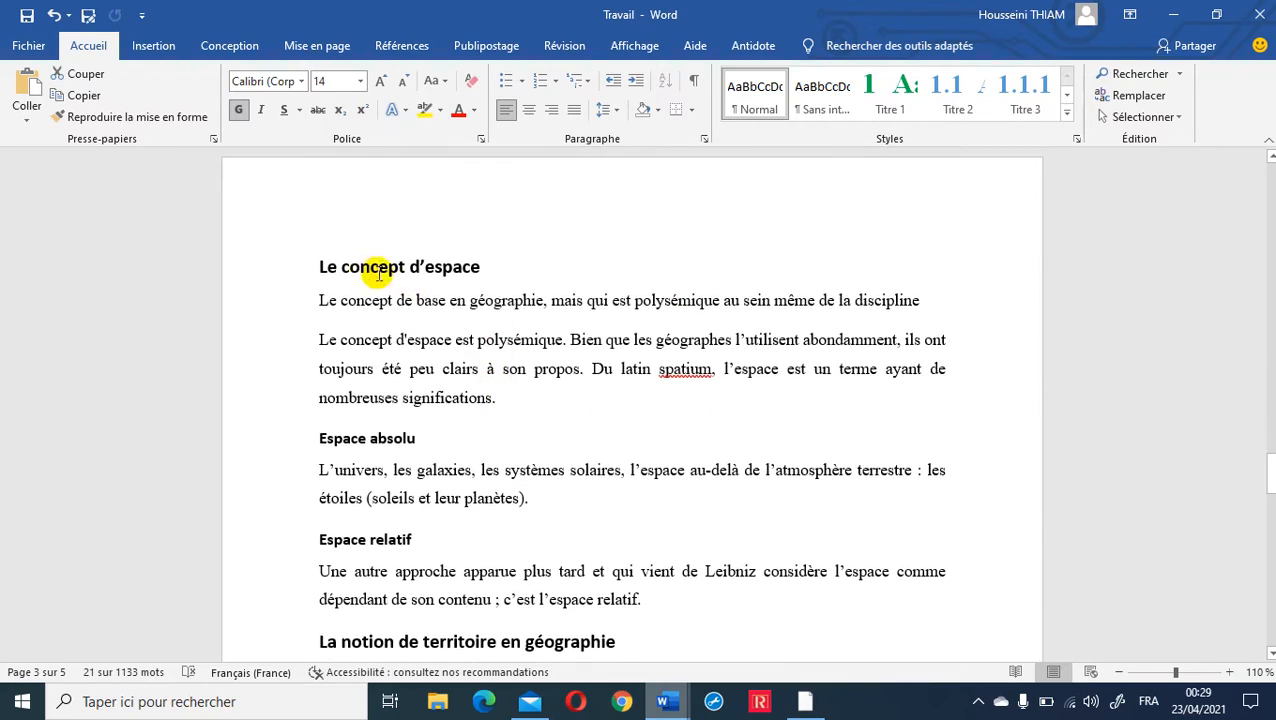
{"action": "left_click", "coordinate": [262, 275], "text": "ctrl"}
{"action": "scroll", "coordinate": [780, 490], "scroll_direction": "down", "scroll_amount": 3}
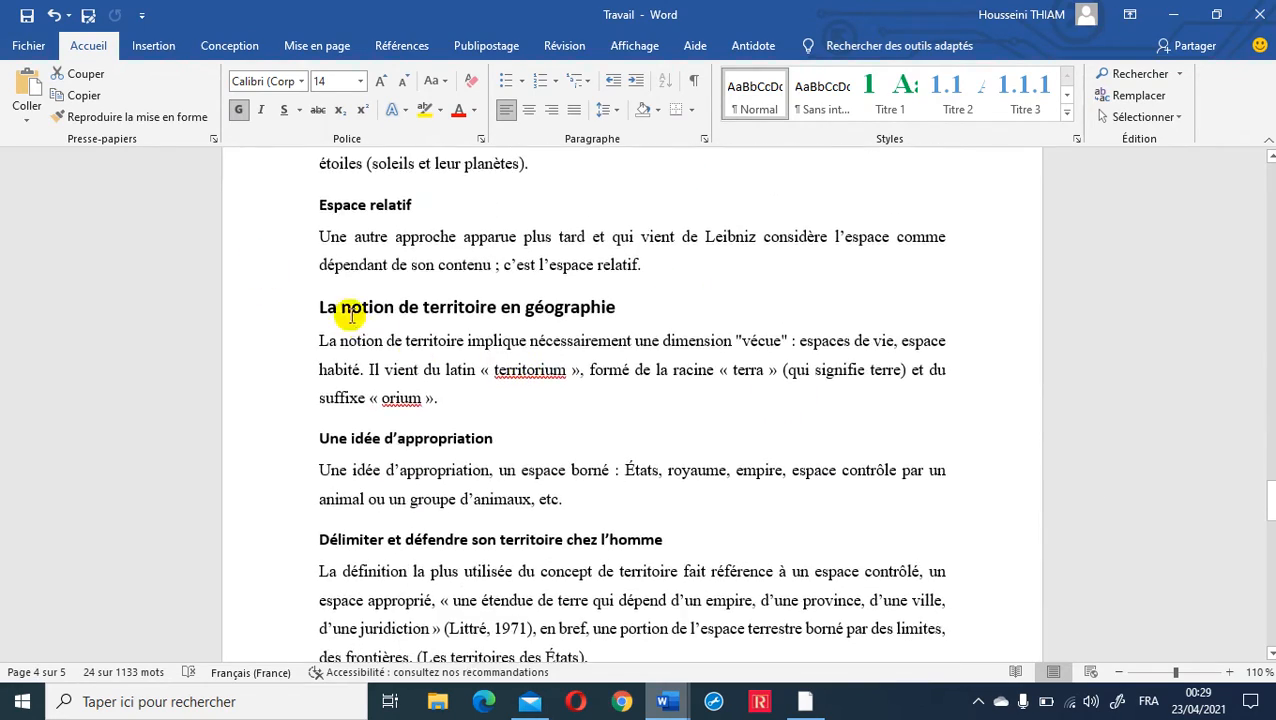
{"action": "left_click", "coordinate": [276, 311], "text": "ctrl"}
{"action": "scroll", "coordinate": [954, 530], "scroll_direction": "down", "scroll_amount": 7}
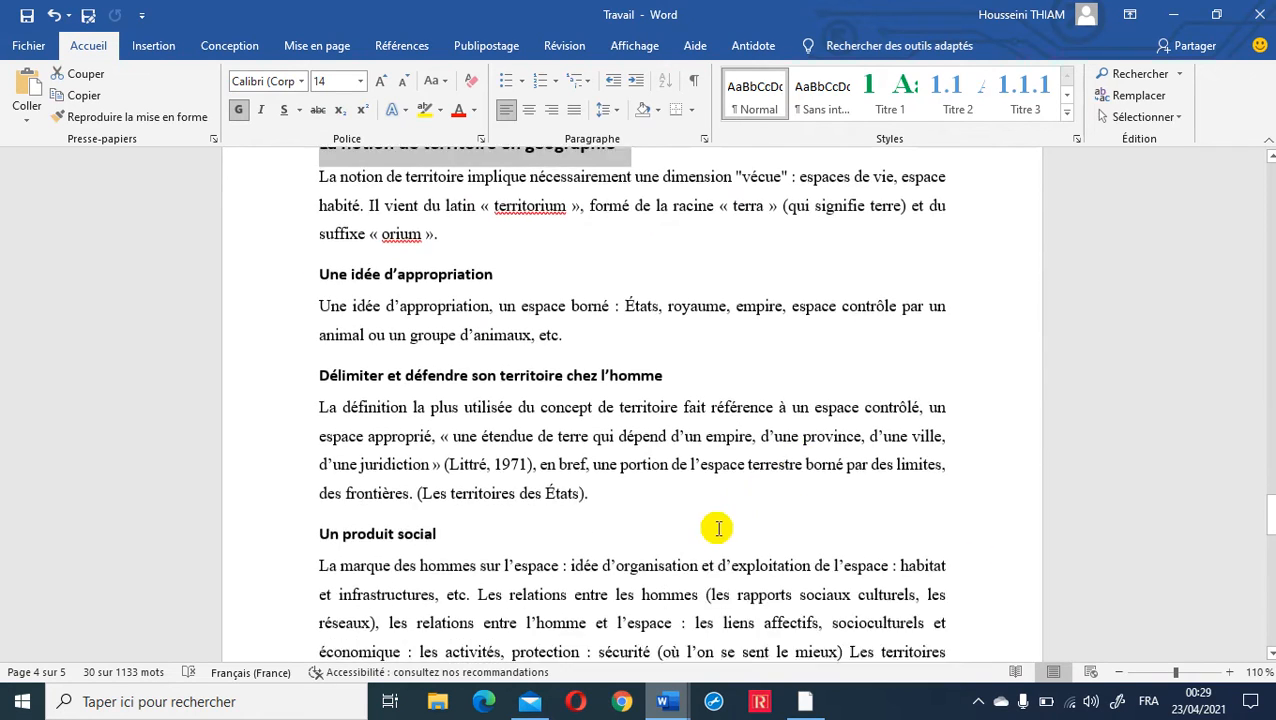
{"action": "scroll", "coordinate": [493, 485], "scroll_direction": "down", "scroll_amount": 1}
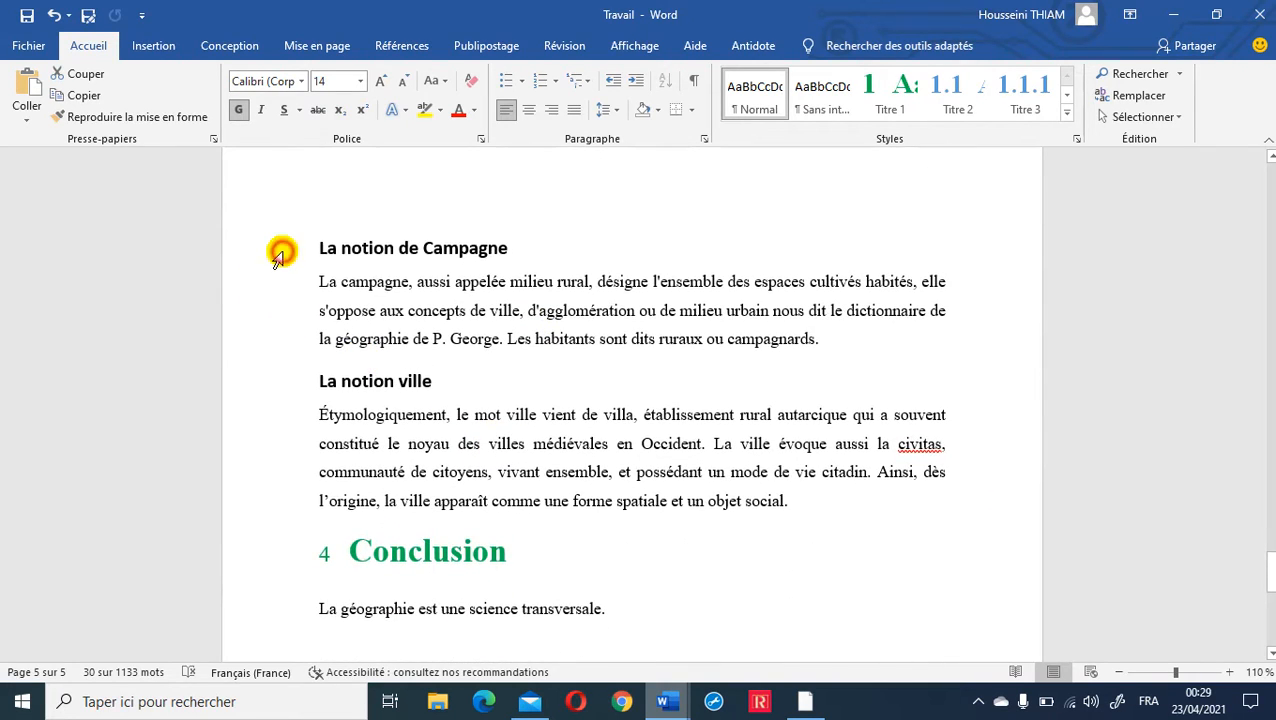
{"action": "left_click", "coordinate": [280, 257], "text": "ctrl"}
{"action": "left_click", "coordinate": [275, 396], "text": "ctrl"}
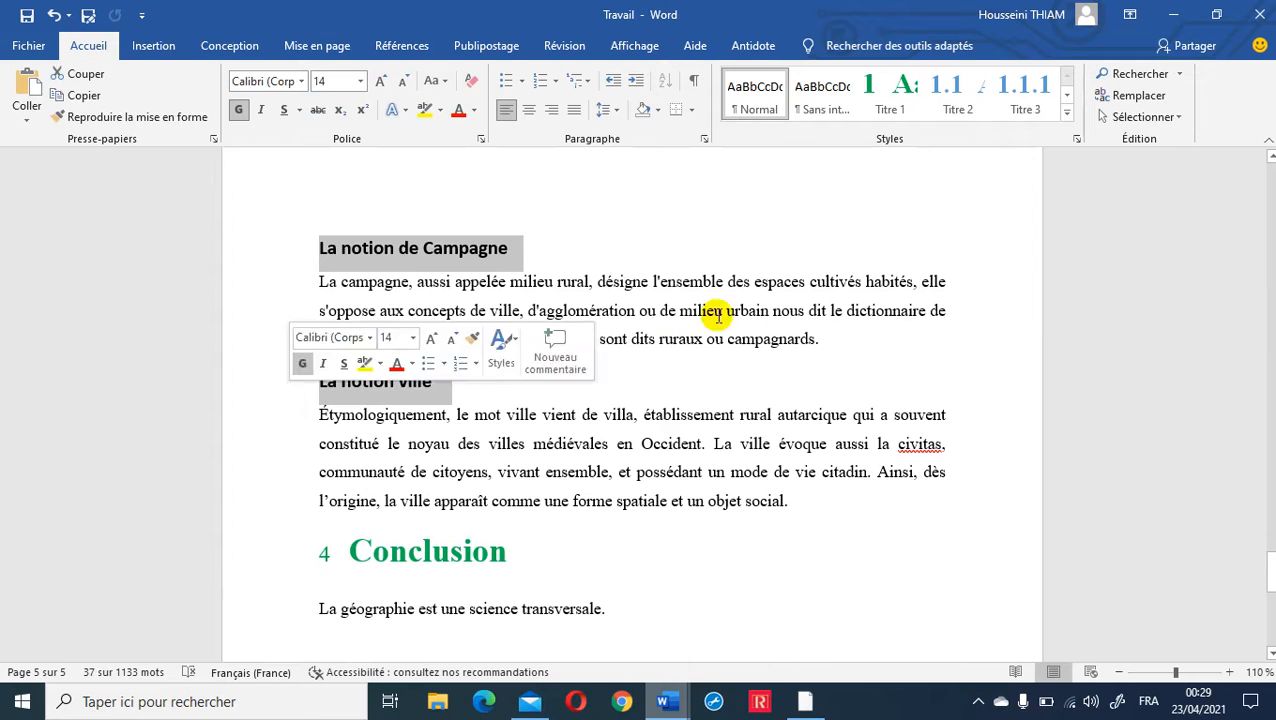
{"action": "left_click", "coordinate": [1012, 90]}
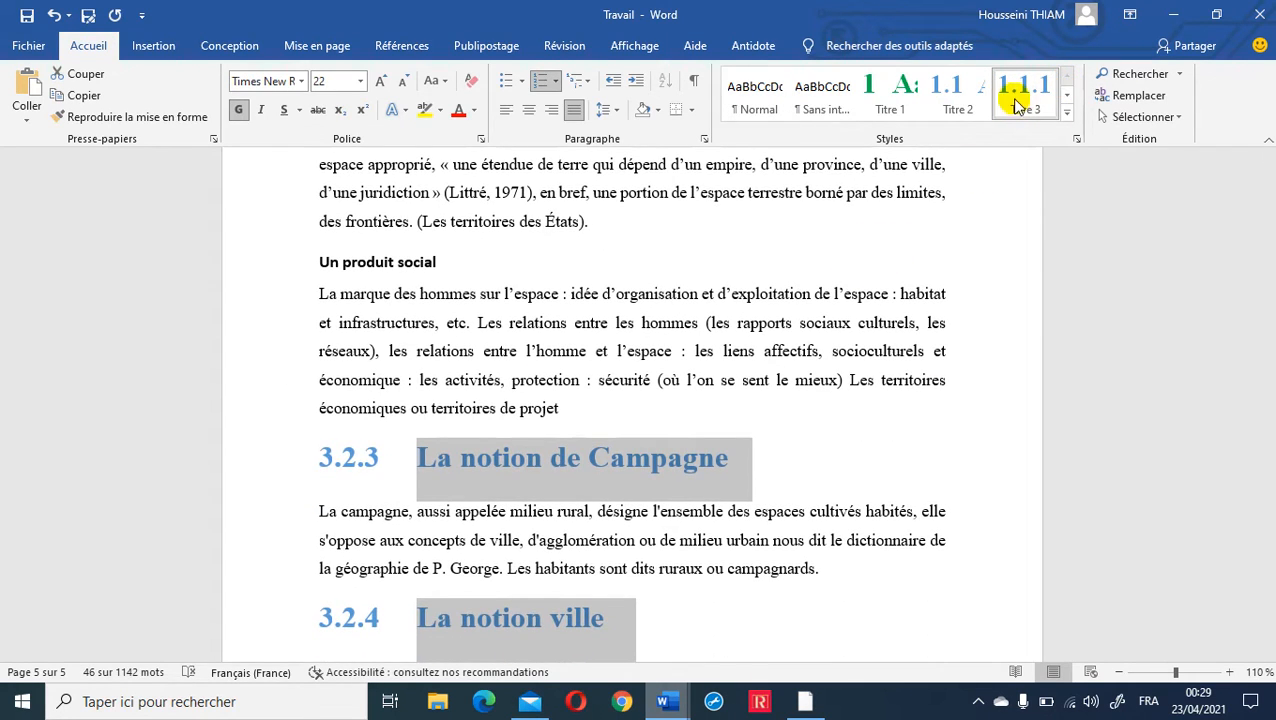
- Modify the Titre 3 style to use the orange Accent 2 theme font colour
{"action": "right_click", "coordinate": [1018, 85]}
{"action": "left_click", "coordinate": [826, 142]}
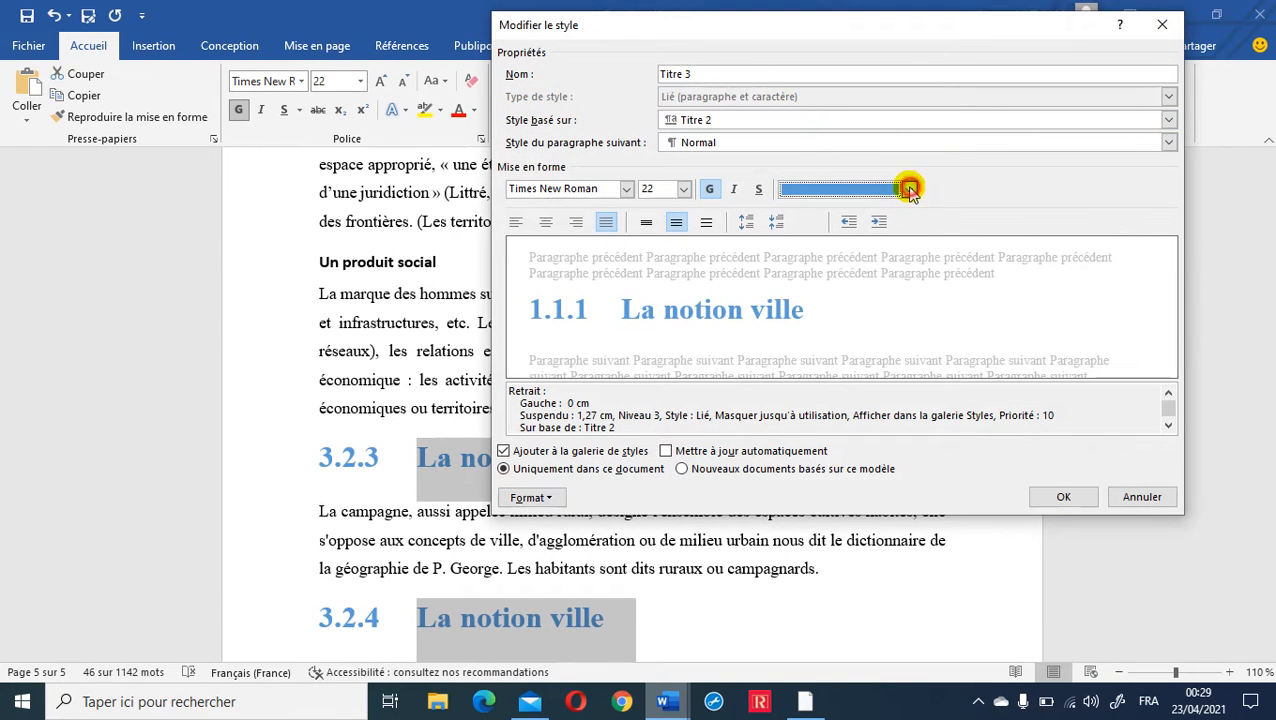
{"action": "left_click", "coordinate": [908, 189]}
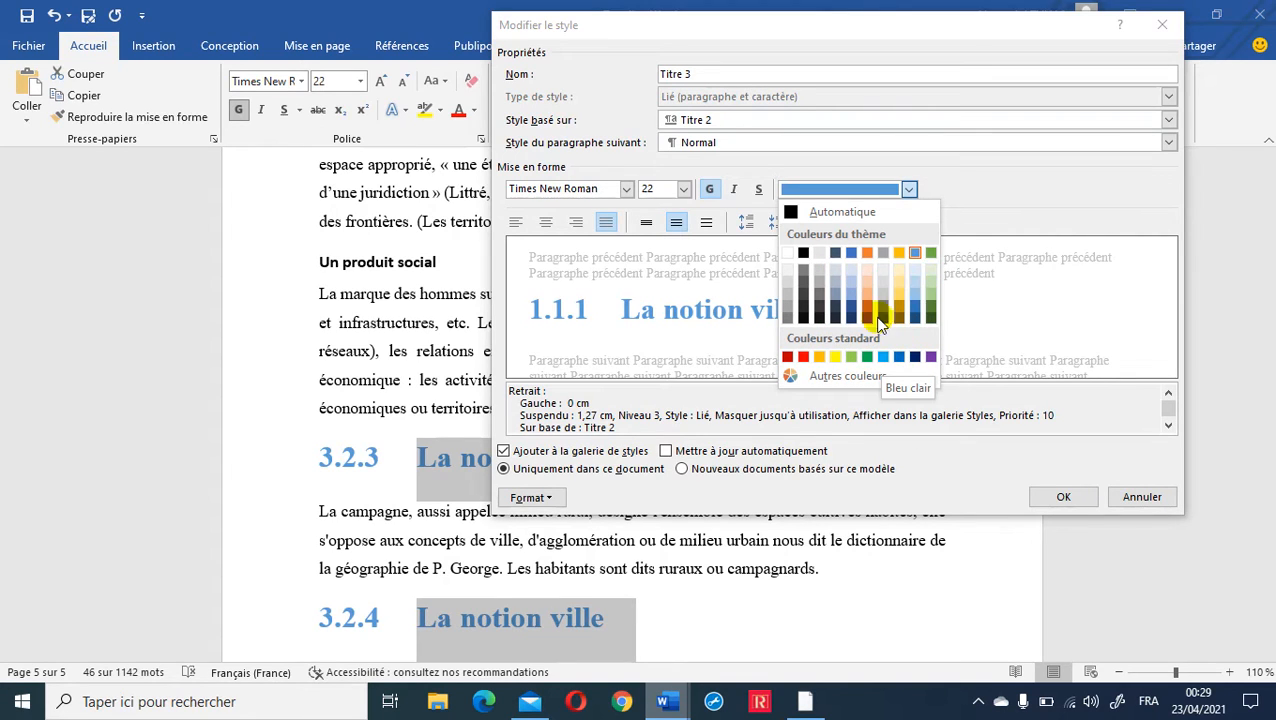
{"action": "left_click", "coordinate": [866, 258]}
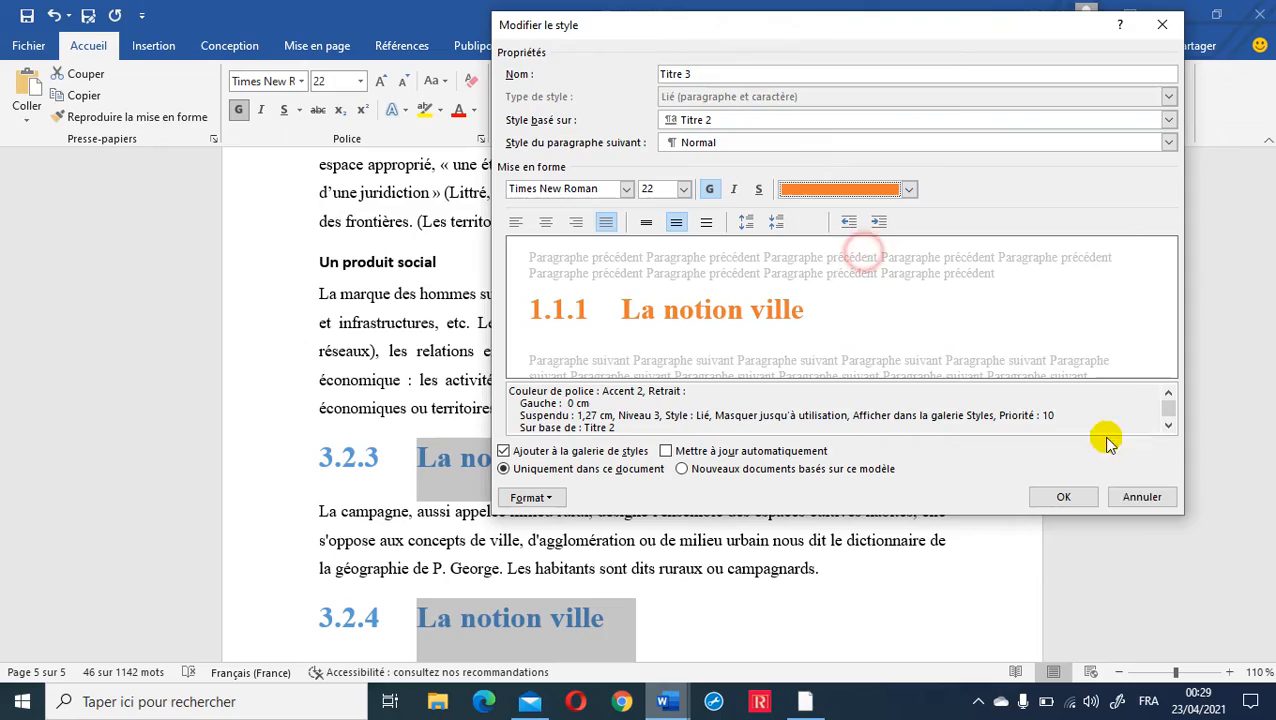
{"action": "left_click", "coordinate": [1076, 497]}
- Review the numbering and colours of the Titre 1, Titre 2 and Titre 3 headings throughout the document
{"action": "scroll", "coordinate": [643, 483], "scroll_direction": "down", "scroll_amount": 3}
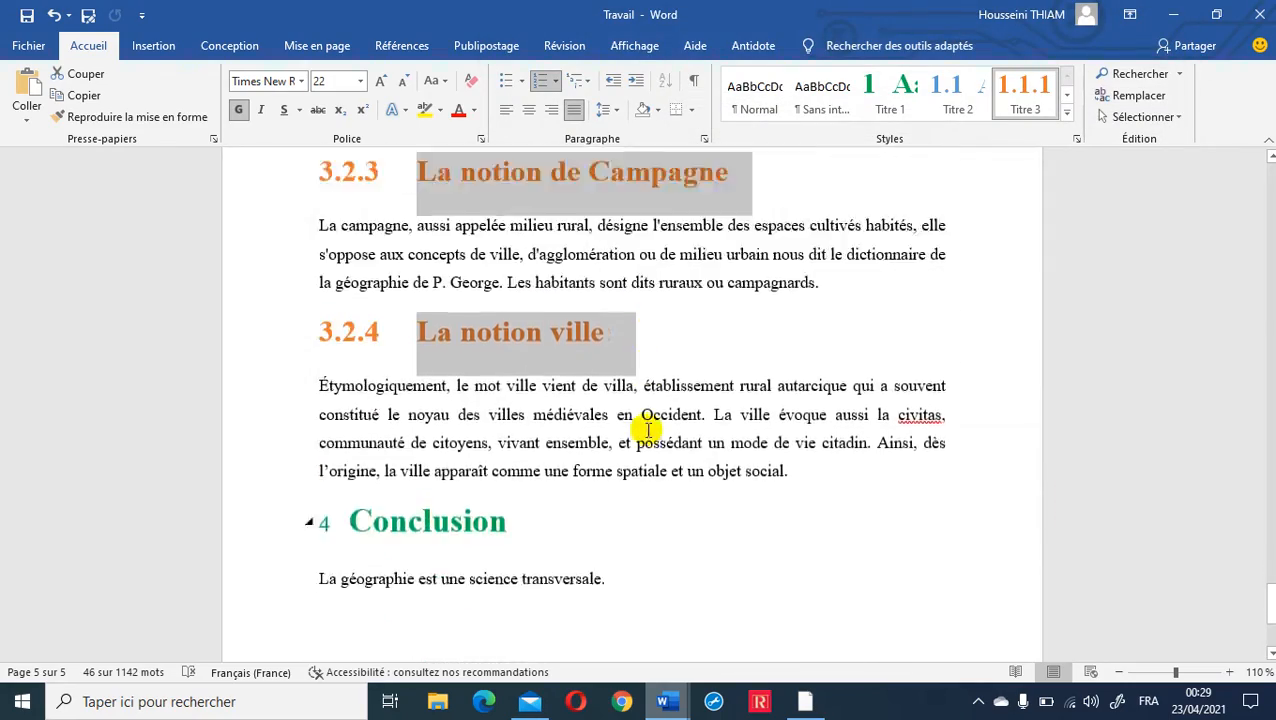
{"action": "scroll", "coordinate": [650, 442], "scroll_direction": "up", "scroll_amount": 8}
{"action": "scroll", "coordinate": [686, 470], "scroll_direction": "up", "scroll_amount": 15}
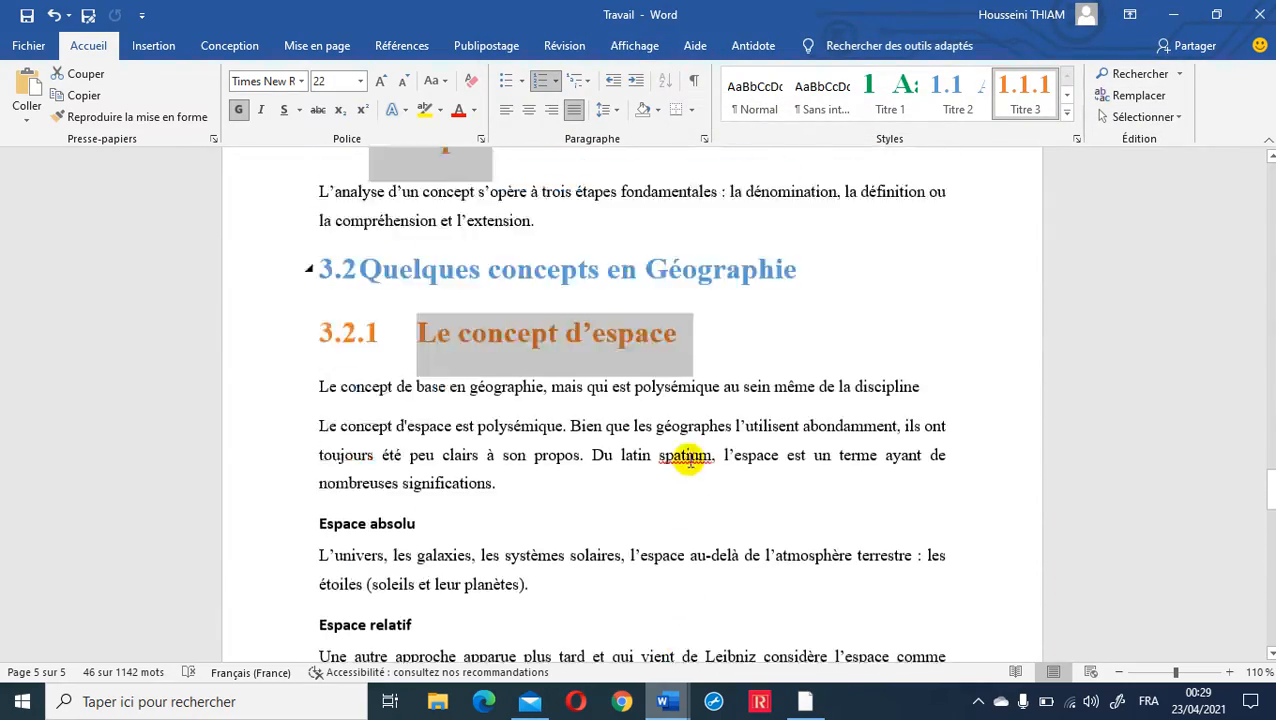
{"action": "scroll", "coordinate": [697, 407], "scroll_direction": "up", "scroll_amount": 15}
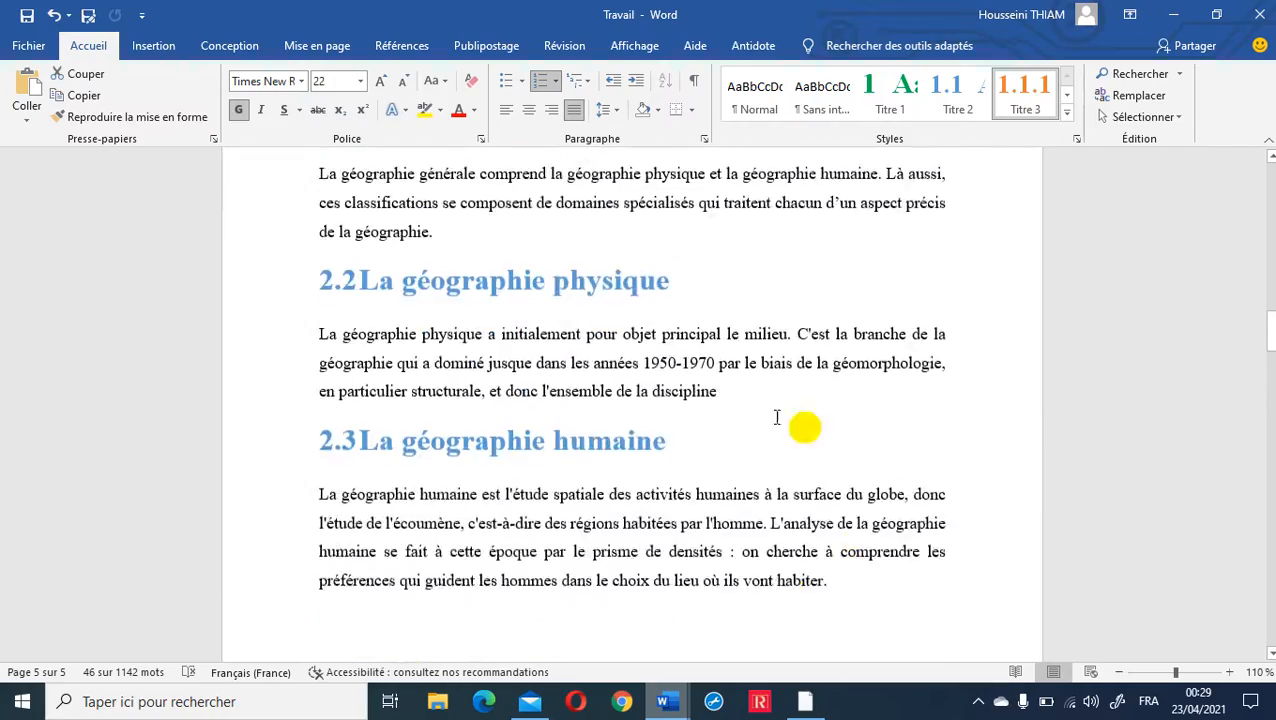
{"action": "scroll", "coordinate": [608, 413], "scroll_direction": "up", "scroll_amount": 10}
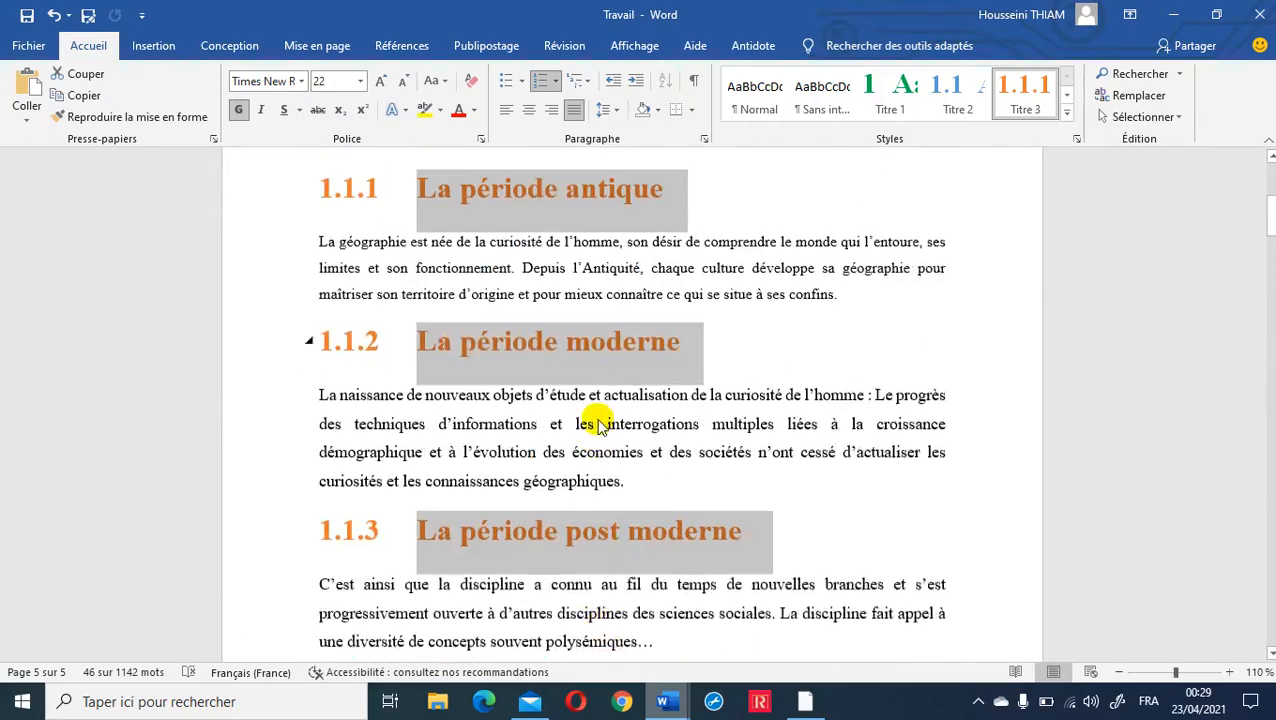
{"action": "scroll", "coordinate": [590, 400], "scroll_direction": "down", "scroll_amount": 15}
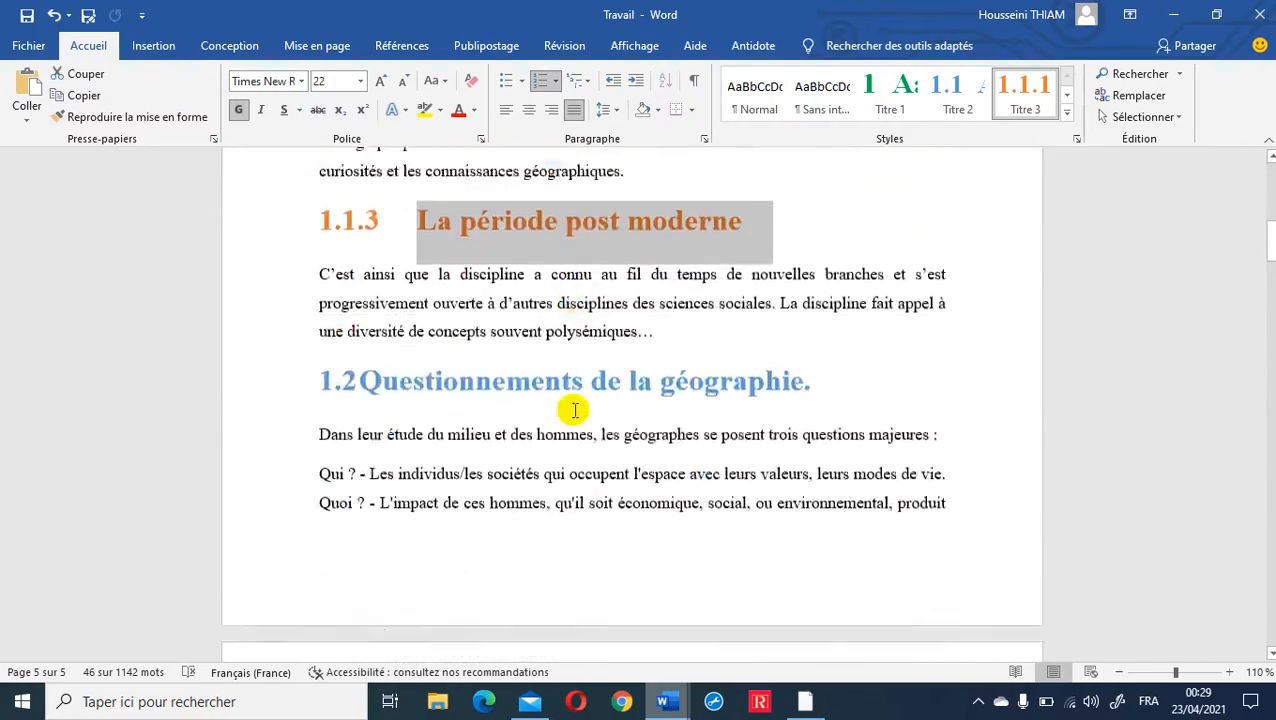
{"action": "scroll", "coordinate": [574, 424], "scroll_direction": "down", "scroll_amount": 15}
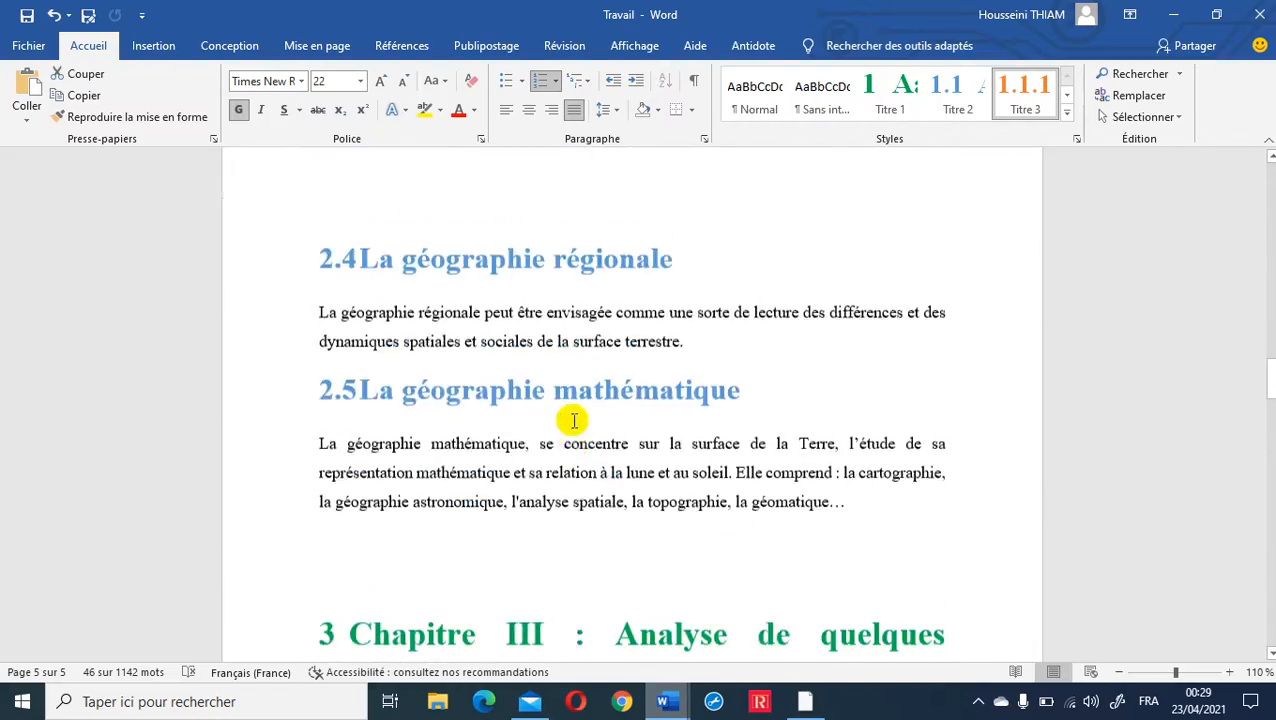
{"action": "scroll", "coordinate": [570, 408], "scroll_direction": "down", "scroll_amount": 5}
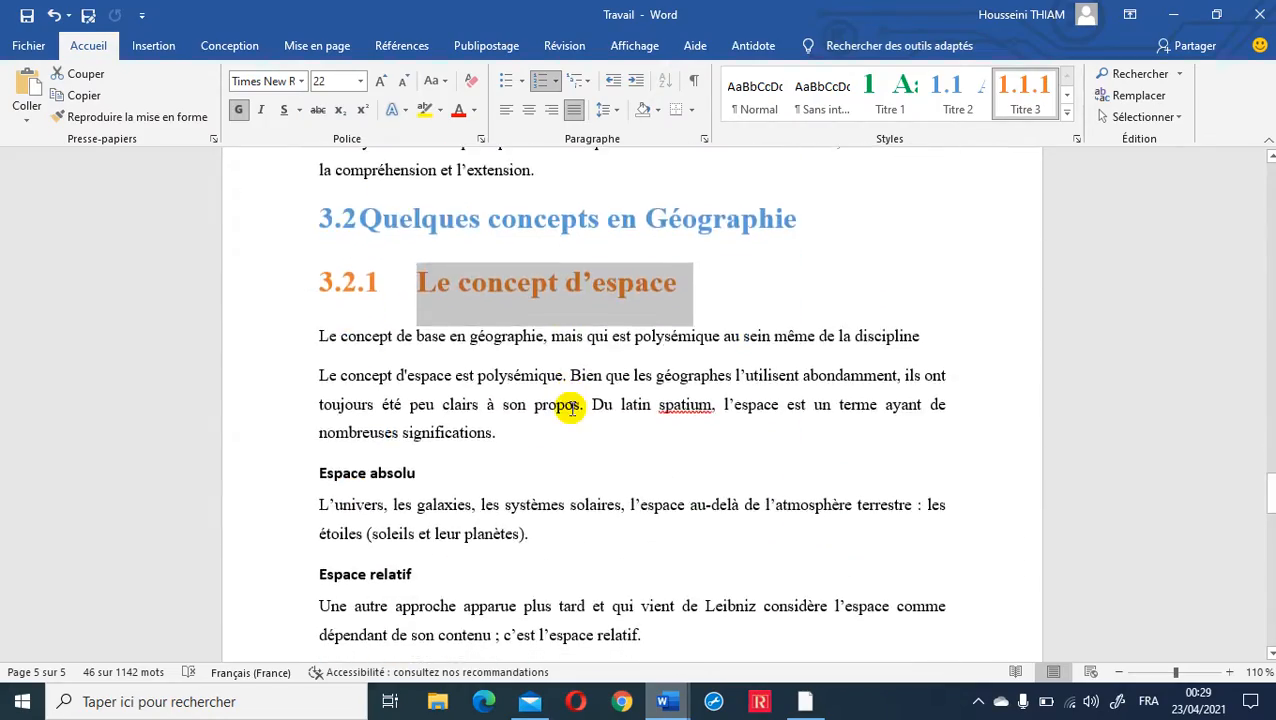
{"action": "scroll", "coordinate": [525, 380], "scroll_direction": "up", "scroll_amount": 2}
{"action": "scroll", "coordinate": [493, 284], "scroll_direction": "up", "scroll_amount": 4}
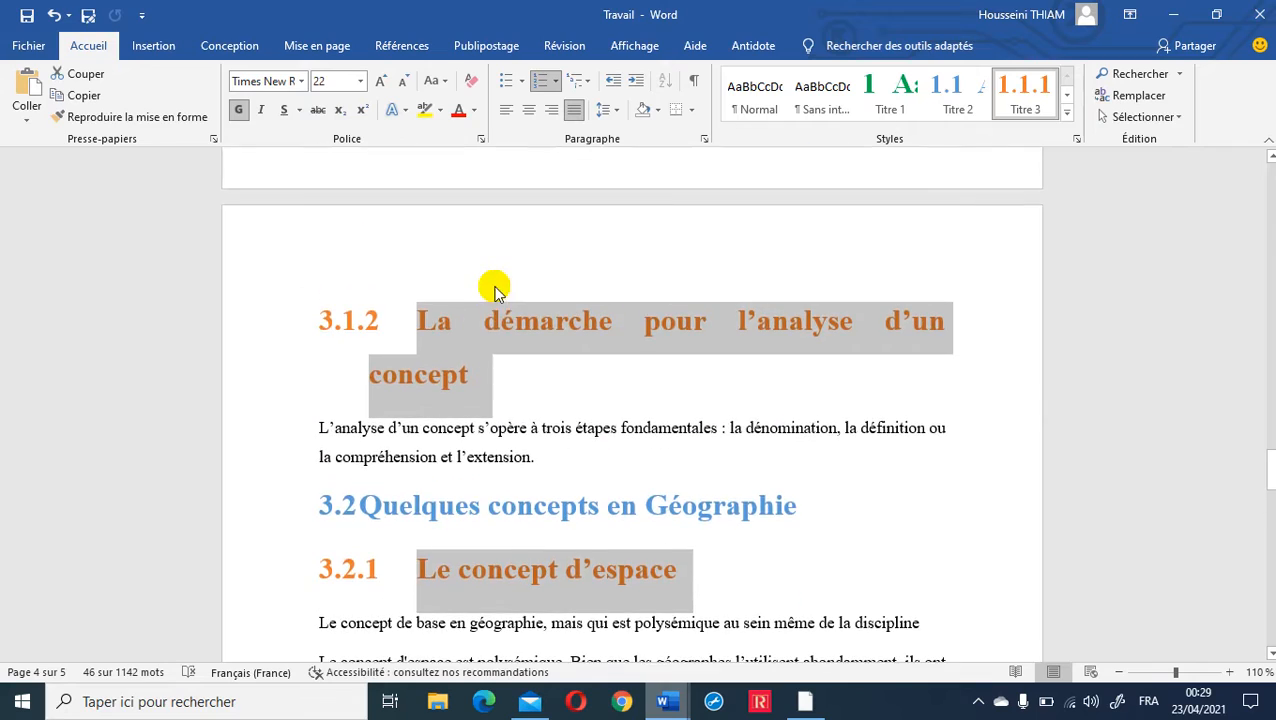
{"action": "scroll", "coordinate": [510, 405], "scroll_direction": "down", "scroll_amount": 6}
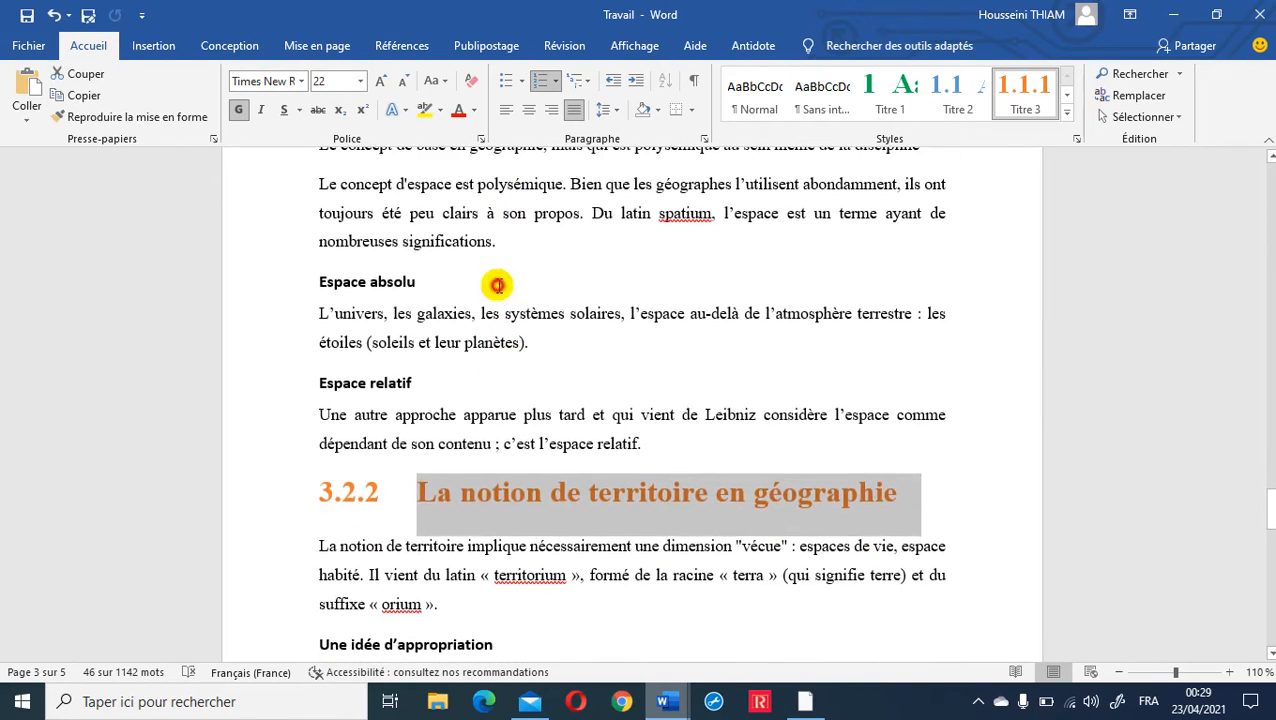
- Apply the Titre 4 style to the five fourth-level headings of section 3.2, from "Espace absolu" to "Un produit social"
{"action": "left_click", "coordinate": [498, 285]}
{"action": "scroll", "coordinate": [290, 400], "scroll_direction": "up", "scroll_amount": 3}
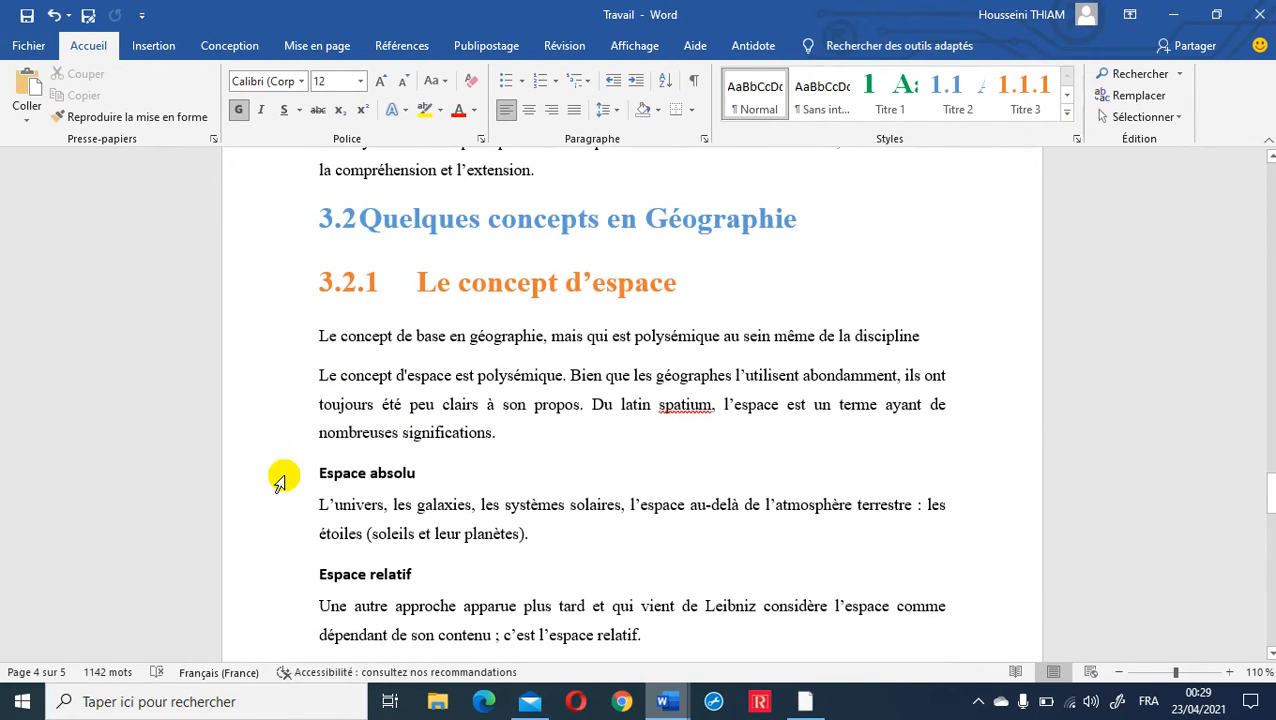
{"action": "key", "text": "ctrl+a"}
{"action": "left_click", "coordinate": [303, 481]}
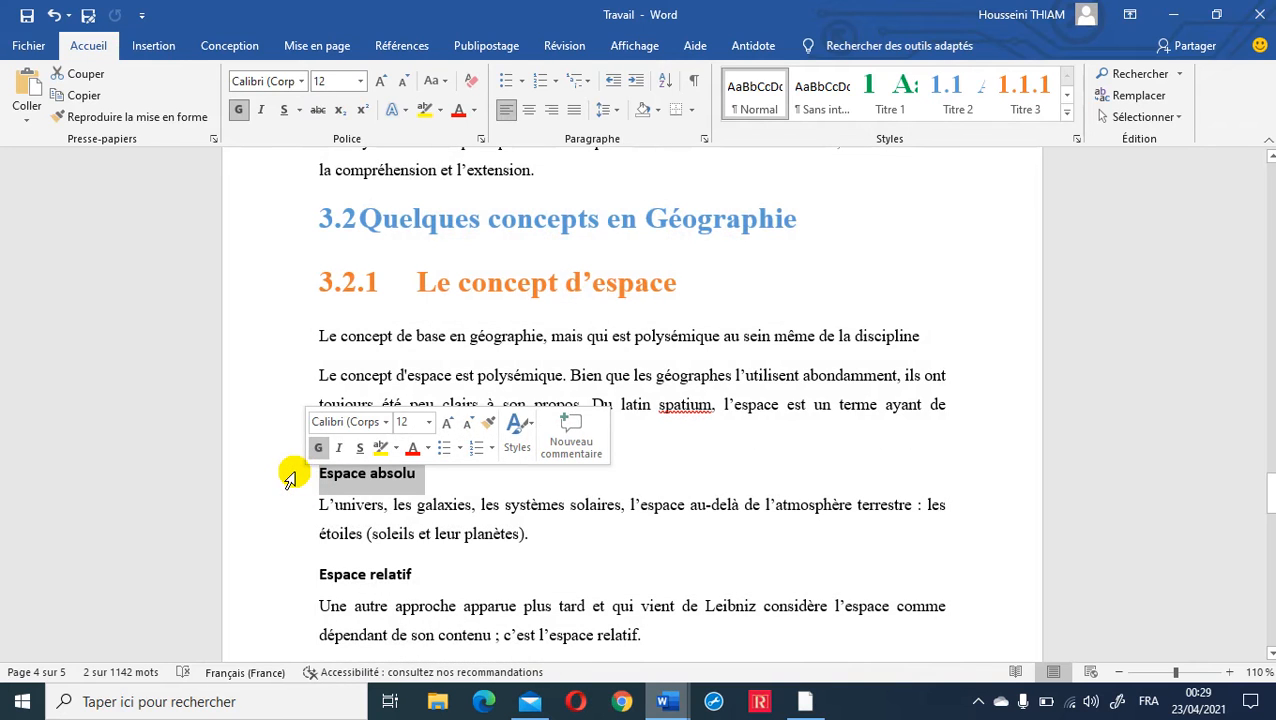
{"action": "left_click", "coordinate": [295, 578], "text": "ctrl"}
{"action": "scroll", "coordinate": [293, 400], "scroll_direction": "down", "scroll_amount": 10}
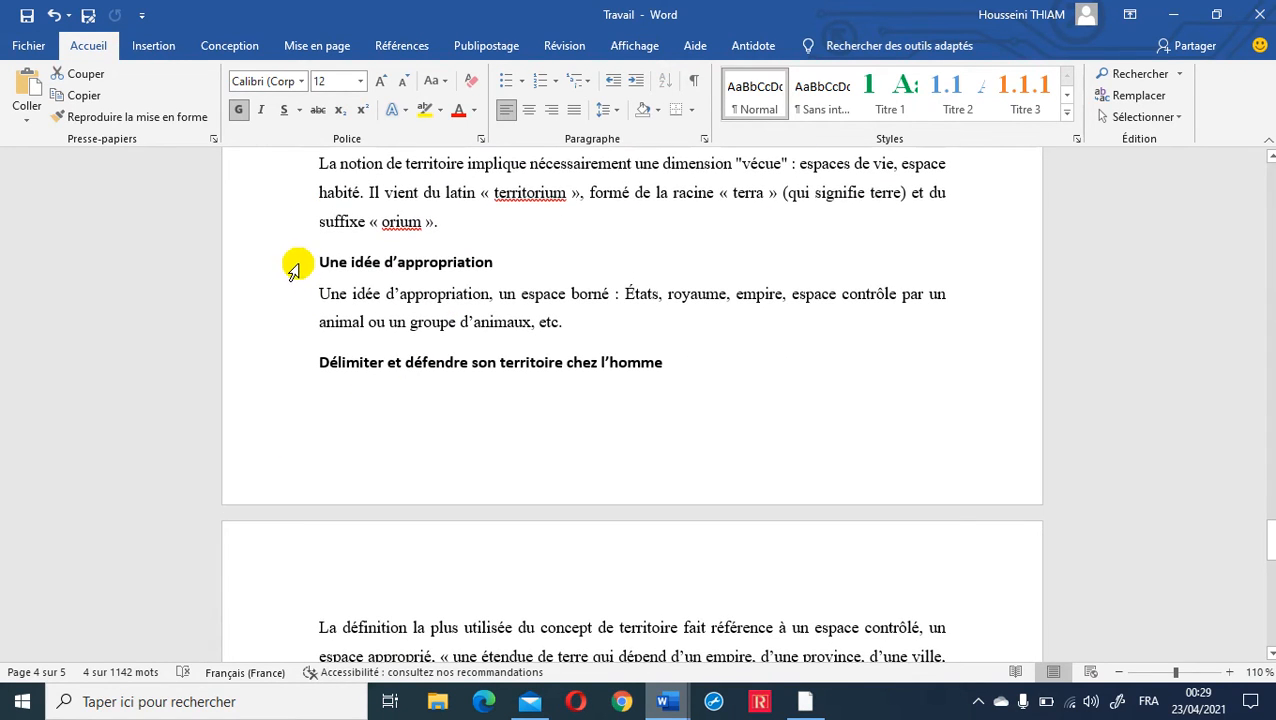
{"action": "left_click", "coordinate": [293, 268], "text": "ctrl"}
{"action": "left_click", "coordinate": [276, 370], "text": "ctrl"}
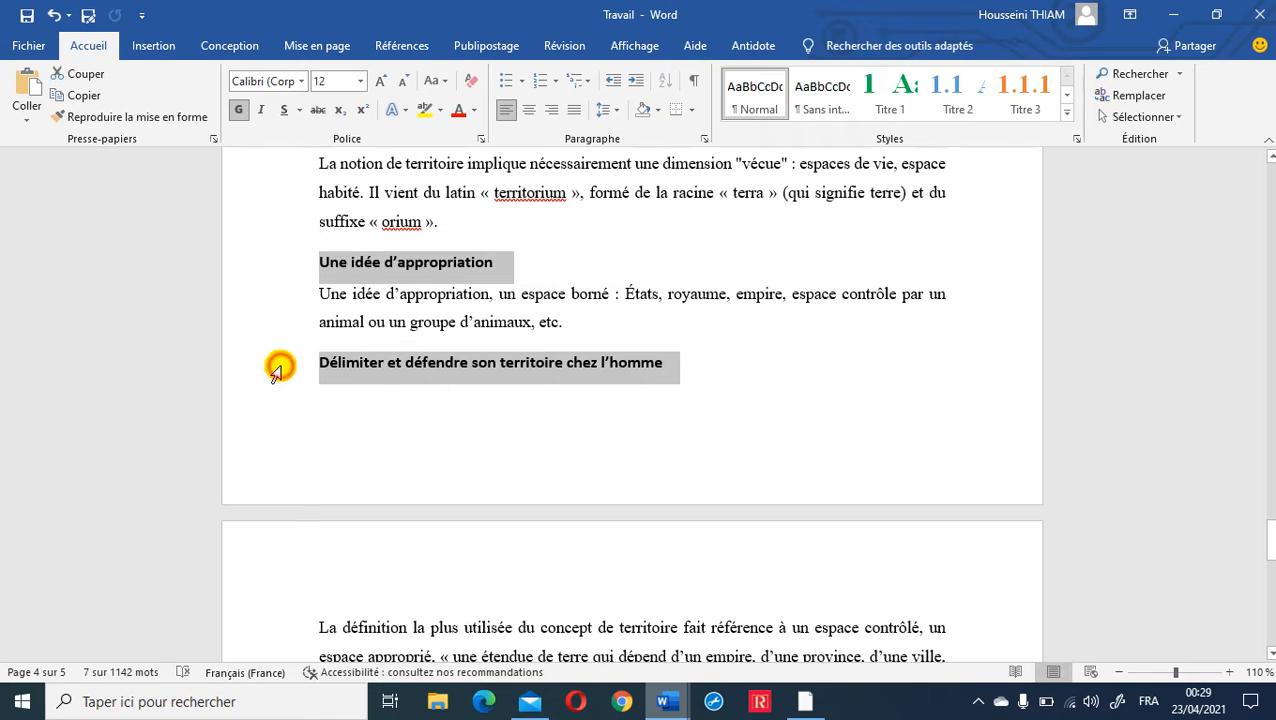
{"action": "scroll", "coordinate": [700, 460], "scroll_direction": "down", "scroll_amount": 5}
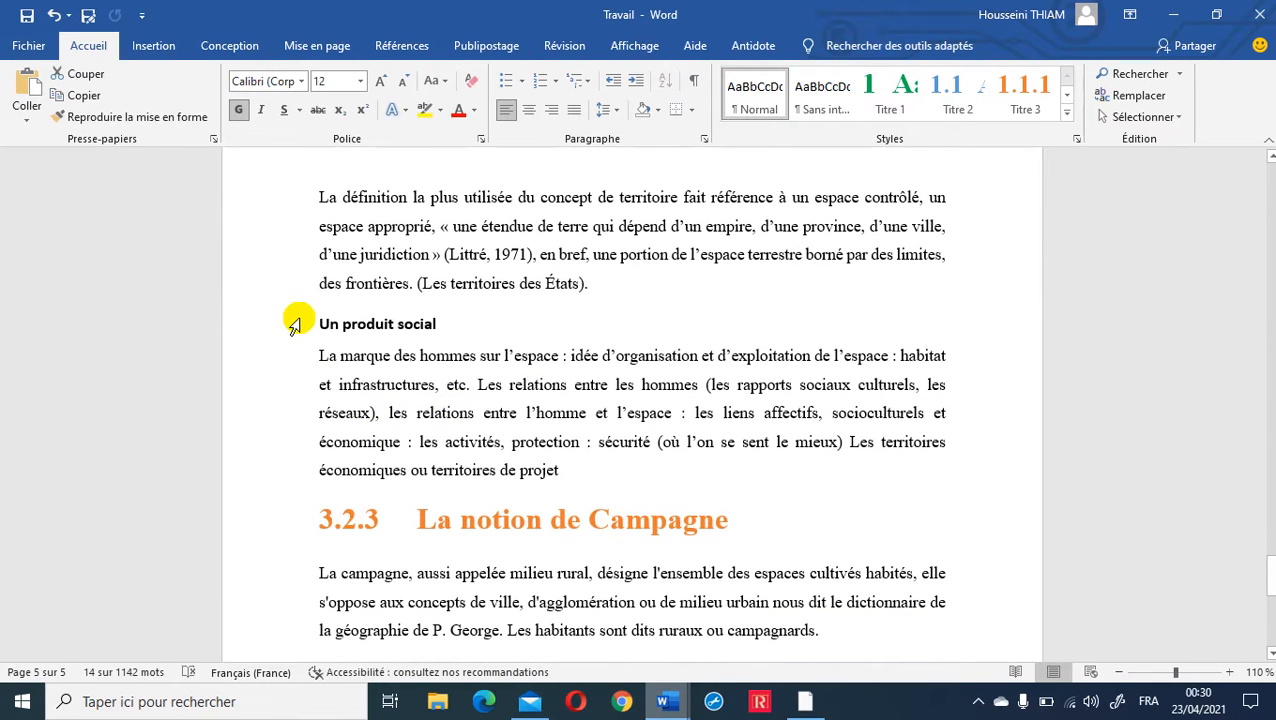
{"action": "left_click", "coordinate": [297, 336], "text": "ctrl"}
{"action": "scroll", "coordinate": [550, 401], "scroll_direction": "down", "scroll_amount": 6}
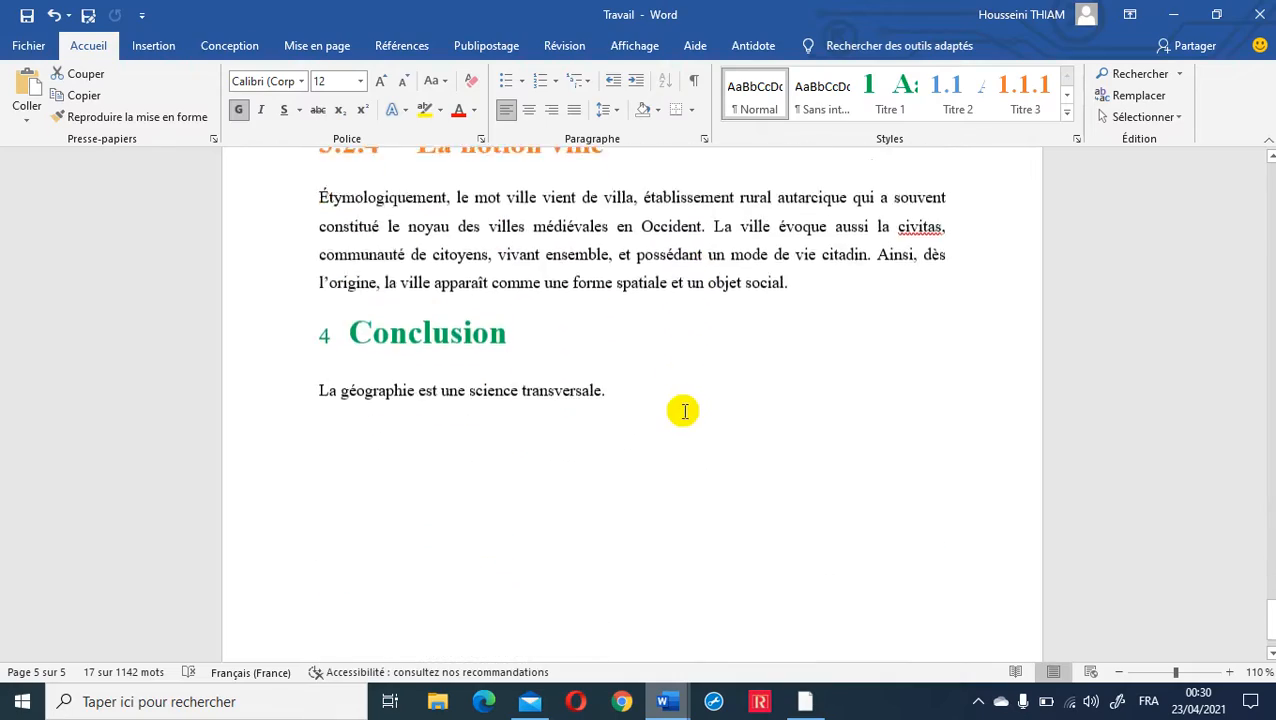
{"action": "scroll", "coordinate": [692, 381], "scroll_direction": "up", "scroll_amount": 2}
{"action": "scroll", "coordinate": [691, 382], "scroll_direction": "up", "scroll_amount": 6}
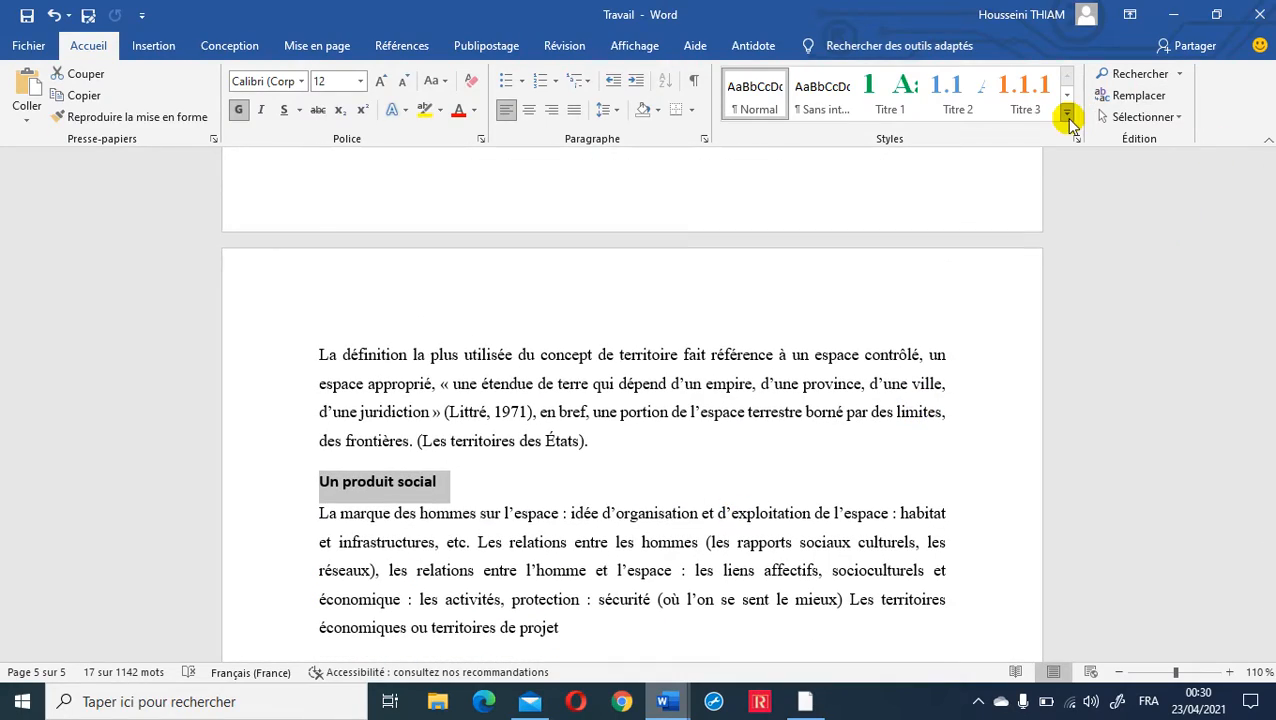
{"action": "left_click", "coordinate": [1068, 118]}
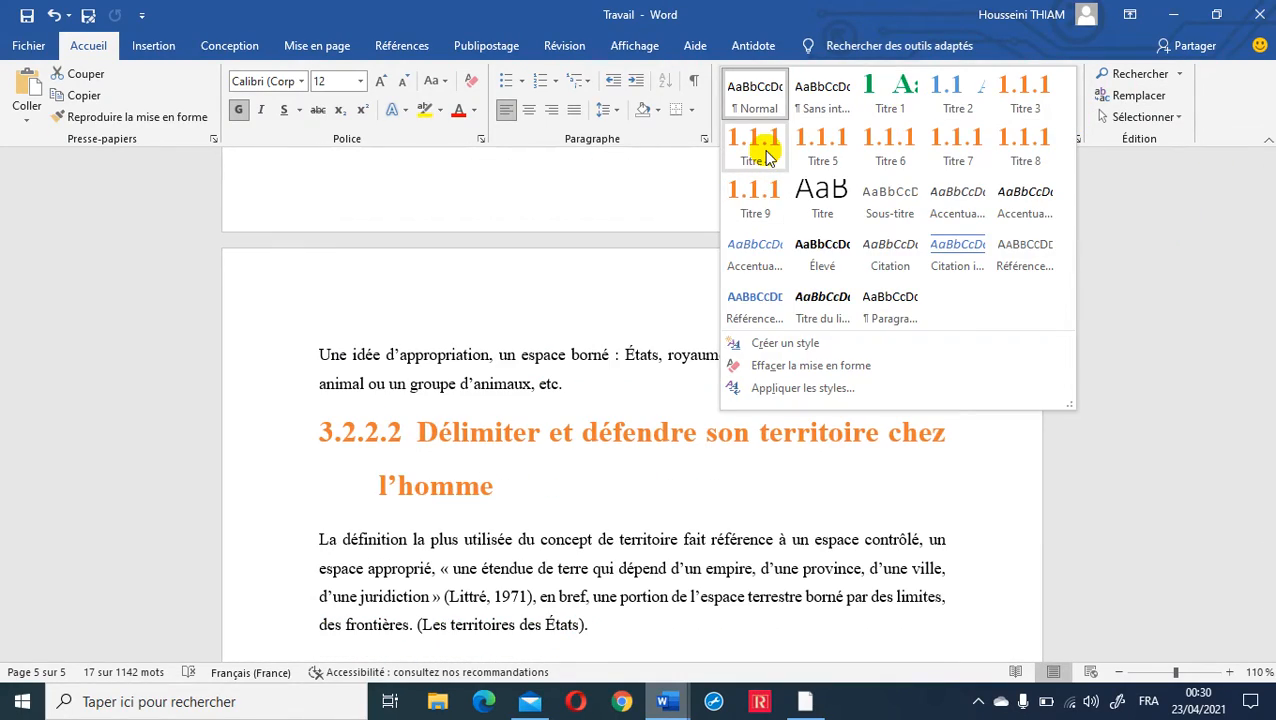
{"action": "left_click", "coordinate": [765, 152]}
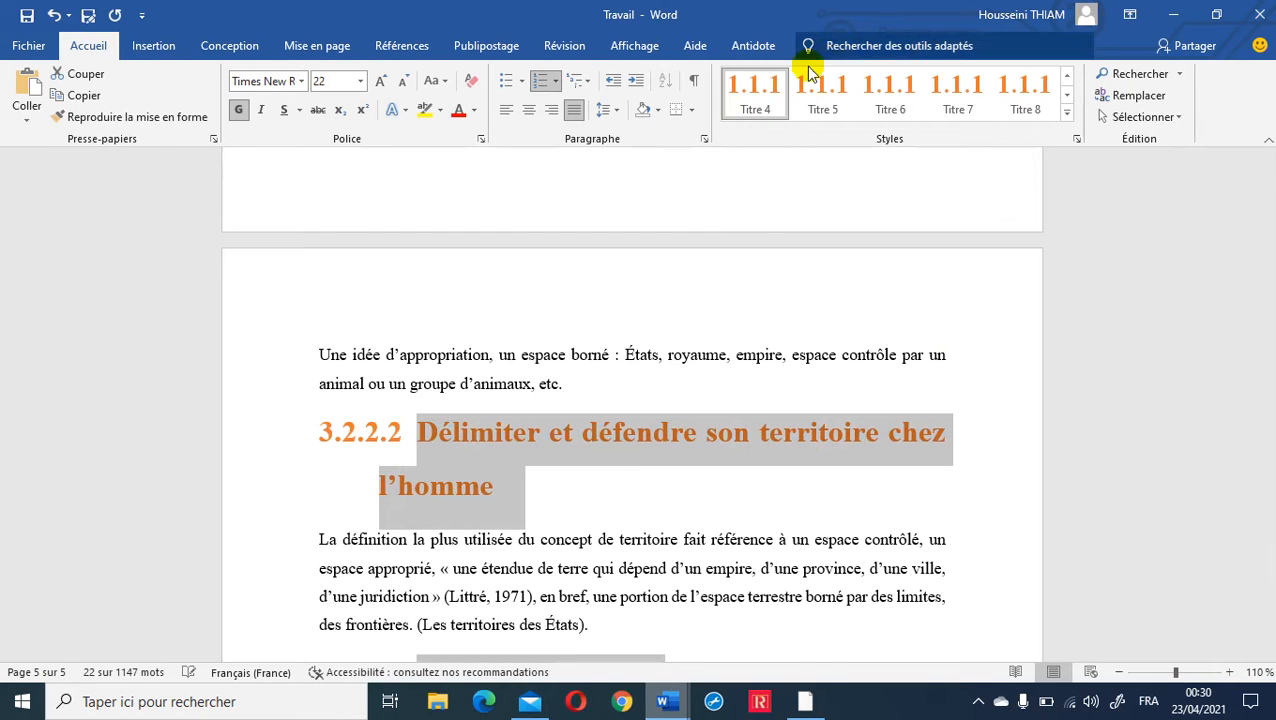
- Modify the Titre 4 style to use the standard red font colour
{"action": "right_click", "coordinate": [767, 97]}
{"action": "left_click", "coordinate": [792, 127]}
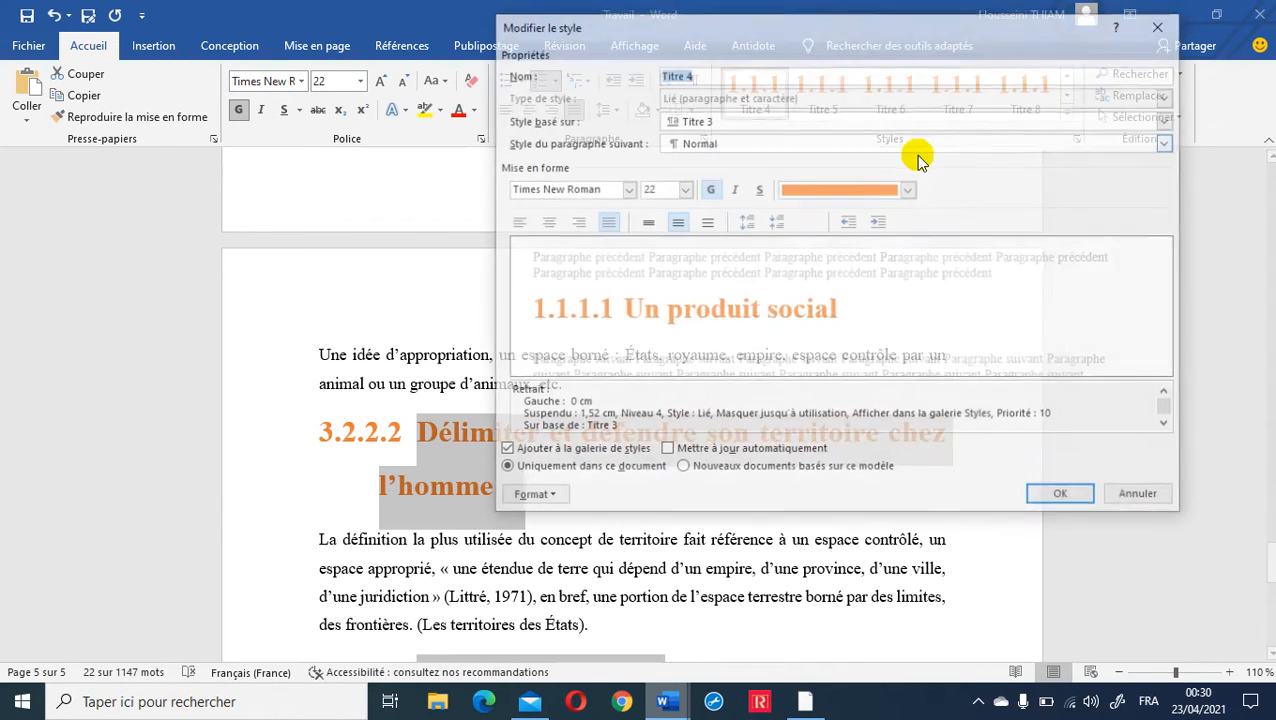
{"action": "left_click", "coordinate": [907, 190]}
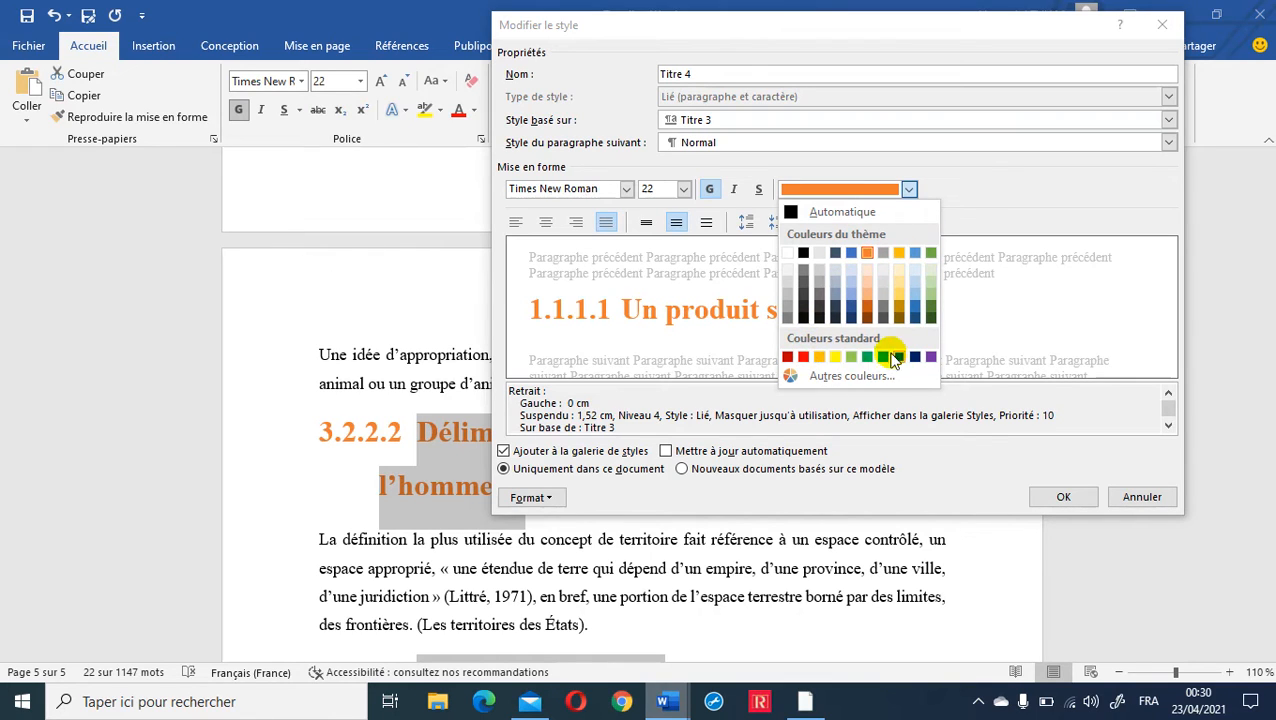
{"action": "left_click", "coordinate": [806, 358]}
{"action": "left_click", "coordinate": [1064, 497]}
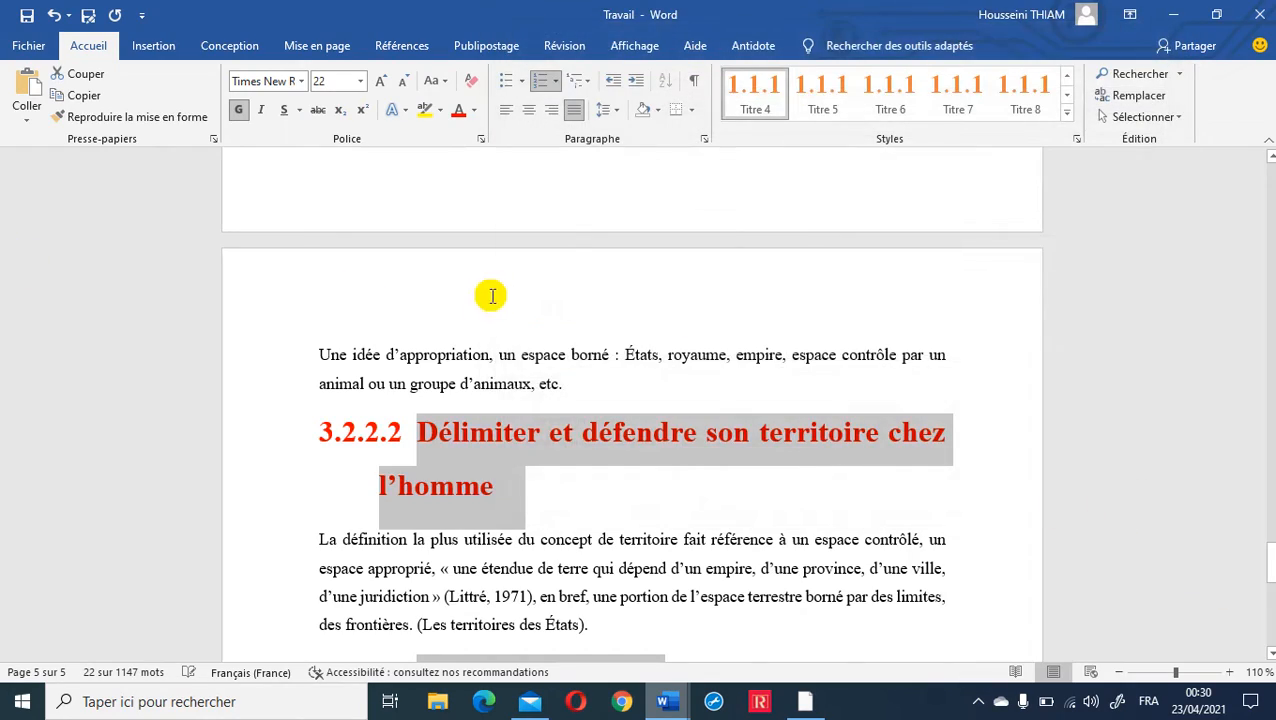
- Review the numbering and colours of the four heading levels from the introduction to the conclusion at 60% zoom
{"action": "scroll", "coordinate": [492, 295], "scroll_direction": "down", "scroll_amount": 12}
{"action": "left_click", "coordinate": [527, 293]}
{"action": "scroll", "coordinate": [541, 265], "scroll_direction": "up", "scroll_amount": 10}
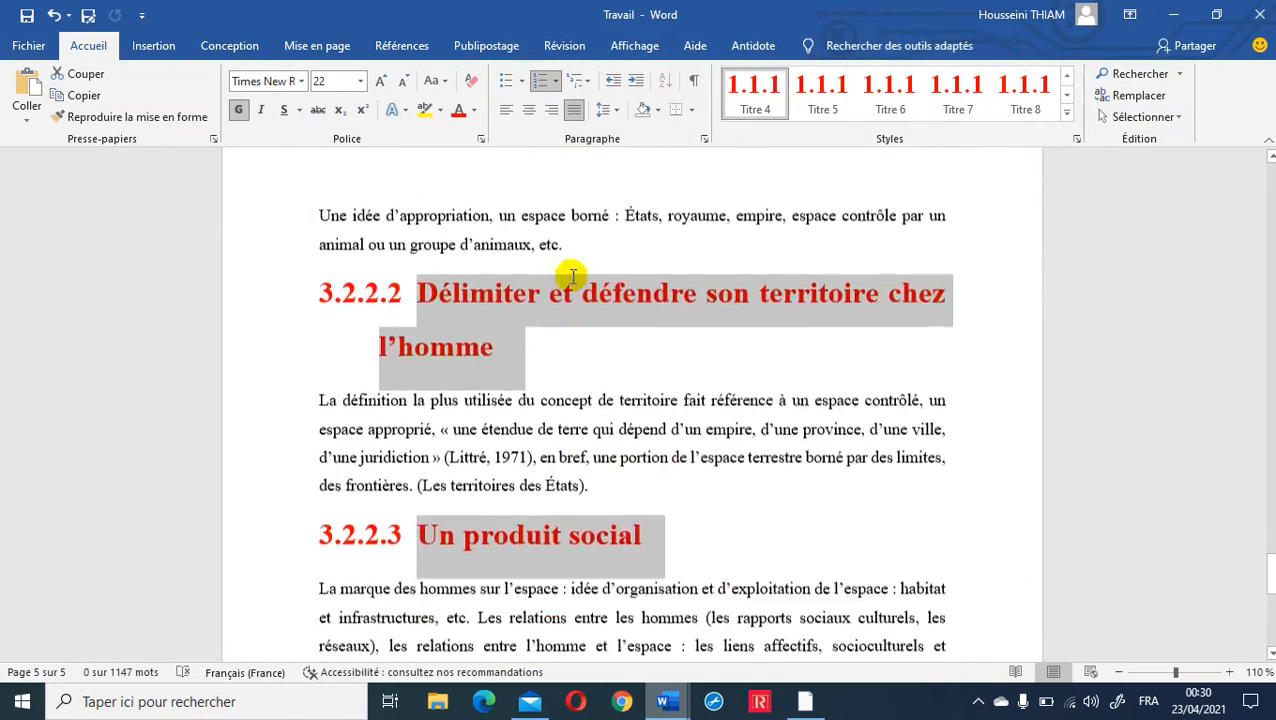
{"action": "scroll", "coordinate": [572, 275], "scroll_direction": "up", "scroll_amount": 15}
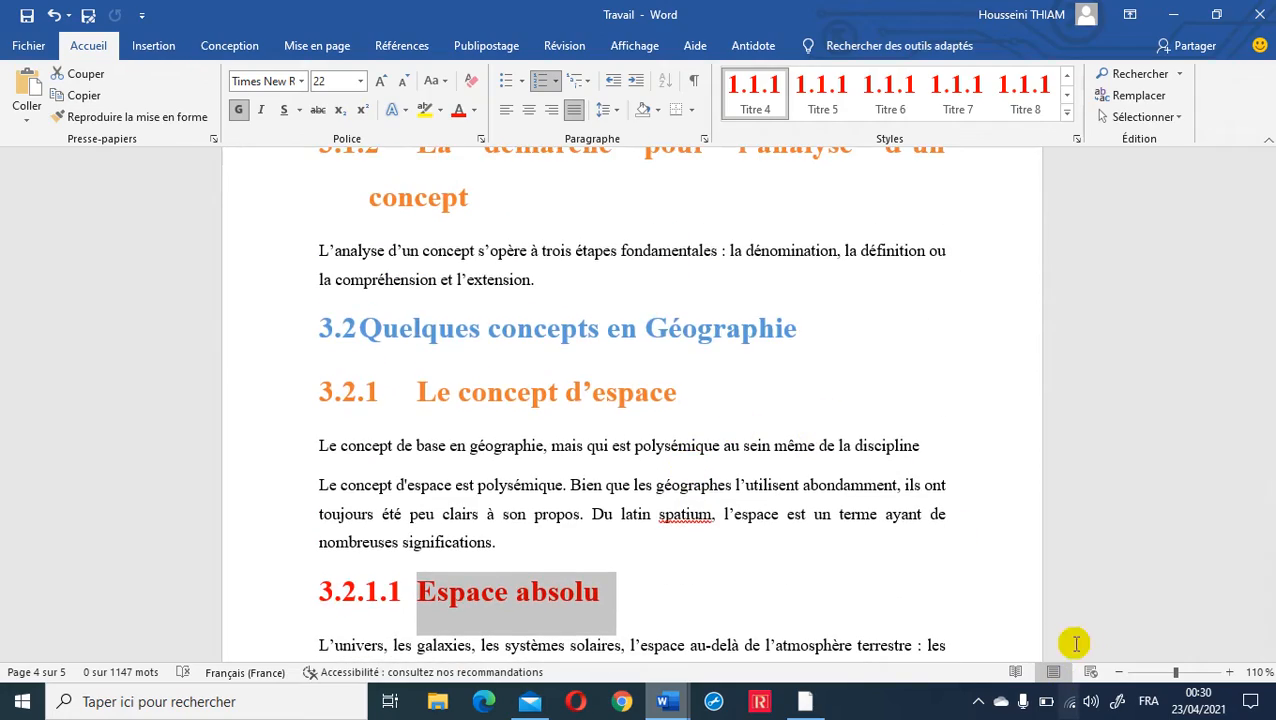
{"action": "left_click", "coordinate": [1119, 672]}
{"action": "left_click", "coordinate": [1119, 672]}
{"action": "left_click", "coordinate": [1119, 672]}
{"action": "left_click", "coordinate": [1119, 672]}
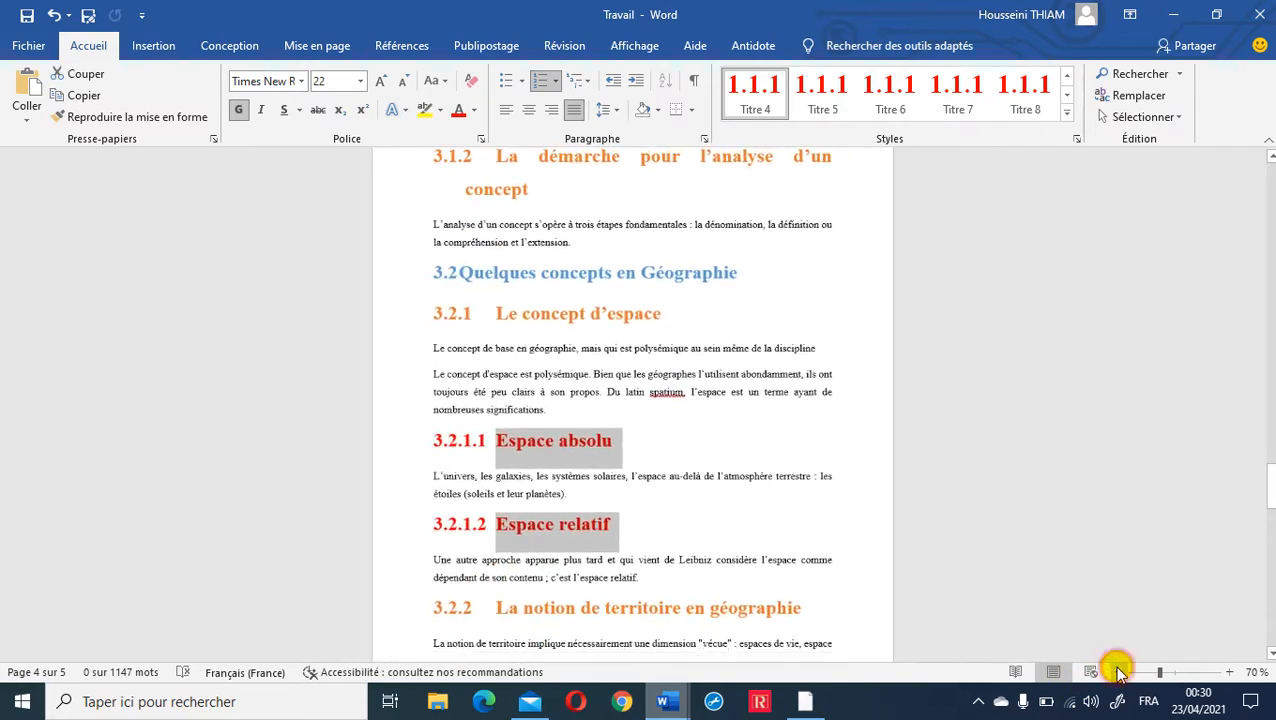
{"action": "left_click", "coordinate": [1119, 672]}
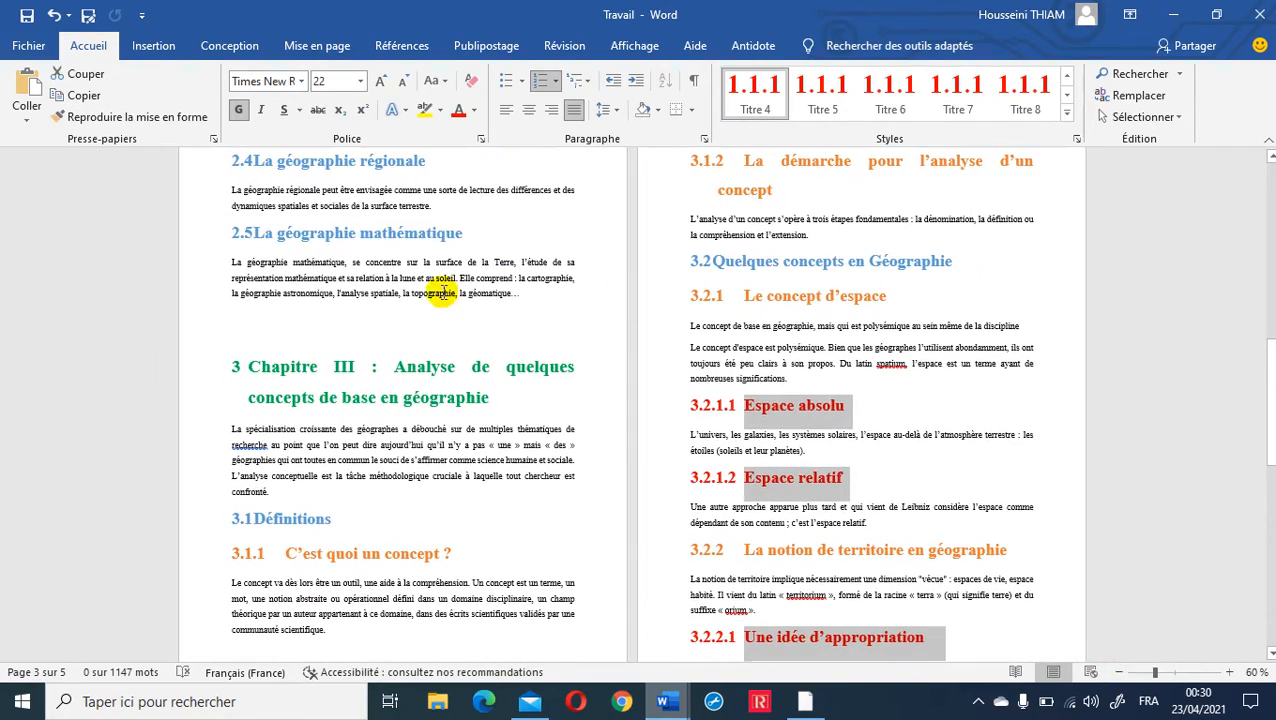
{"action": "scroll", "coordinate": [450, 300], "scroll_direction": "up", "scroll_amount": 10}
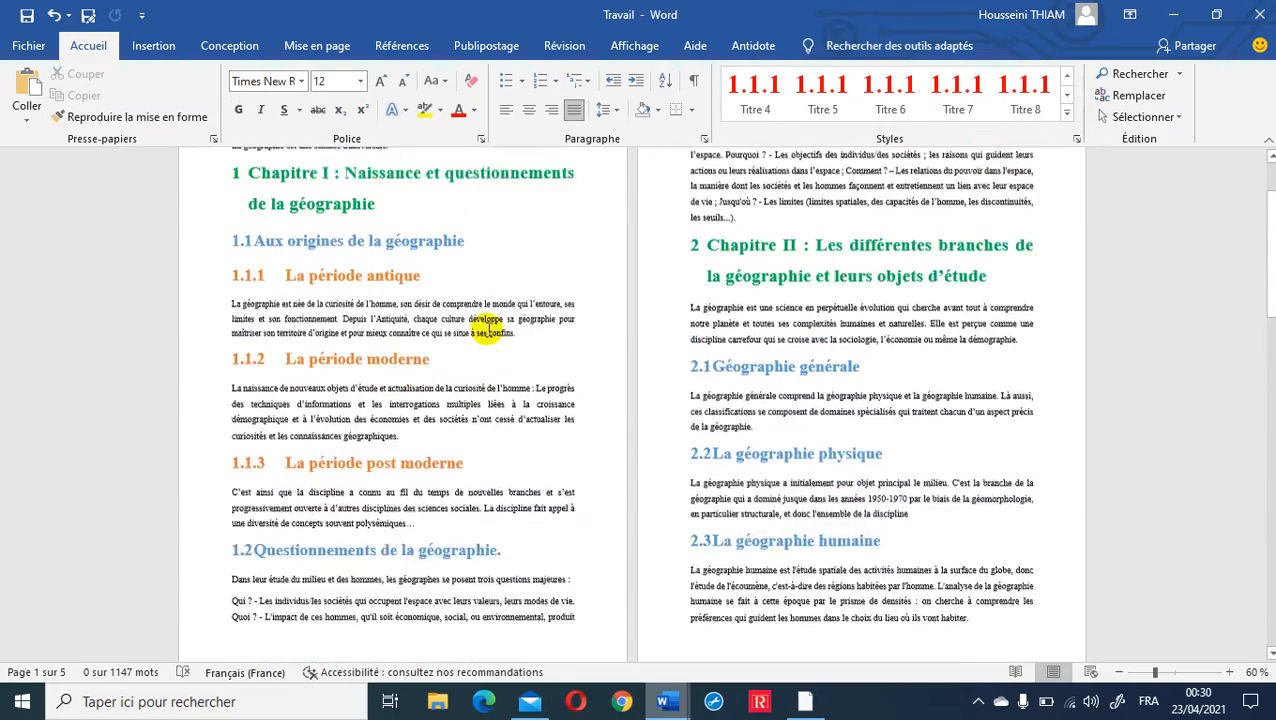
{"action": "scroll", "coordinate": [487, 328], "scroll_direction": "up", "scroll_amount": 2}
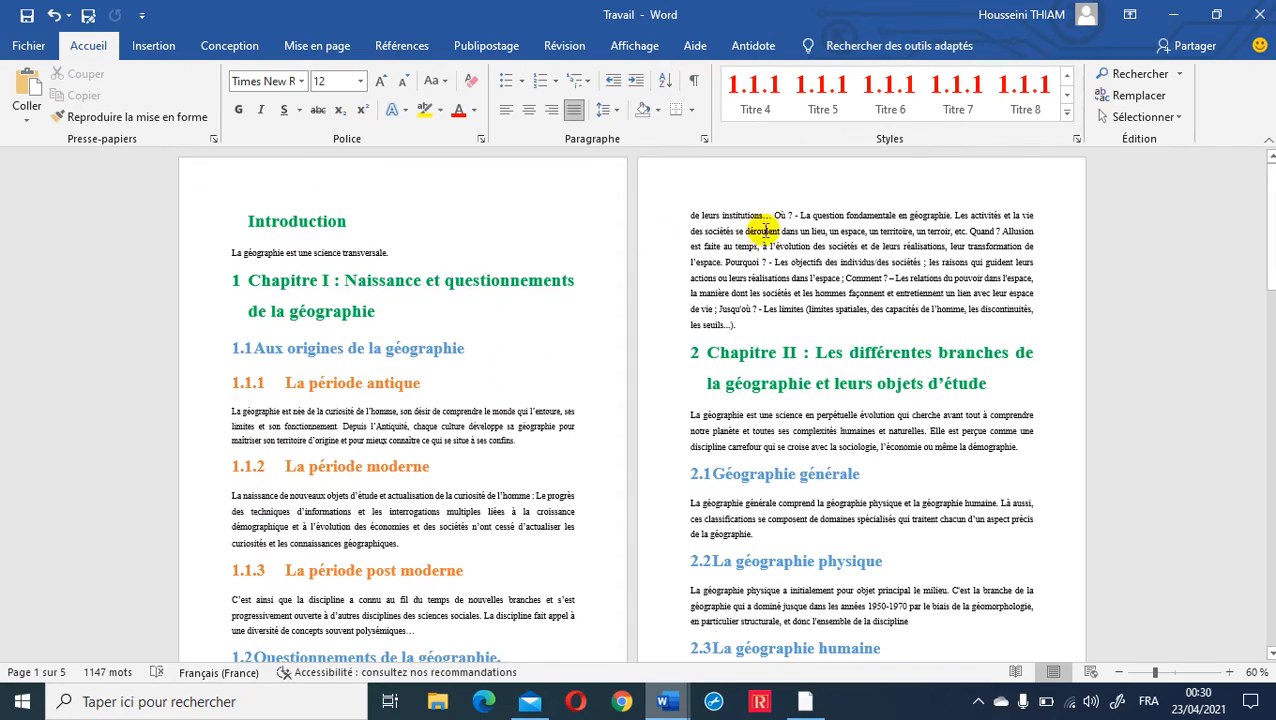
{"action": "scroll", "coordinate": [762, 230], "scroll_direction": "down", "scroll_amount": 10}
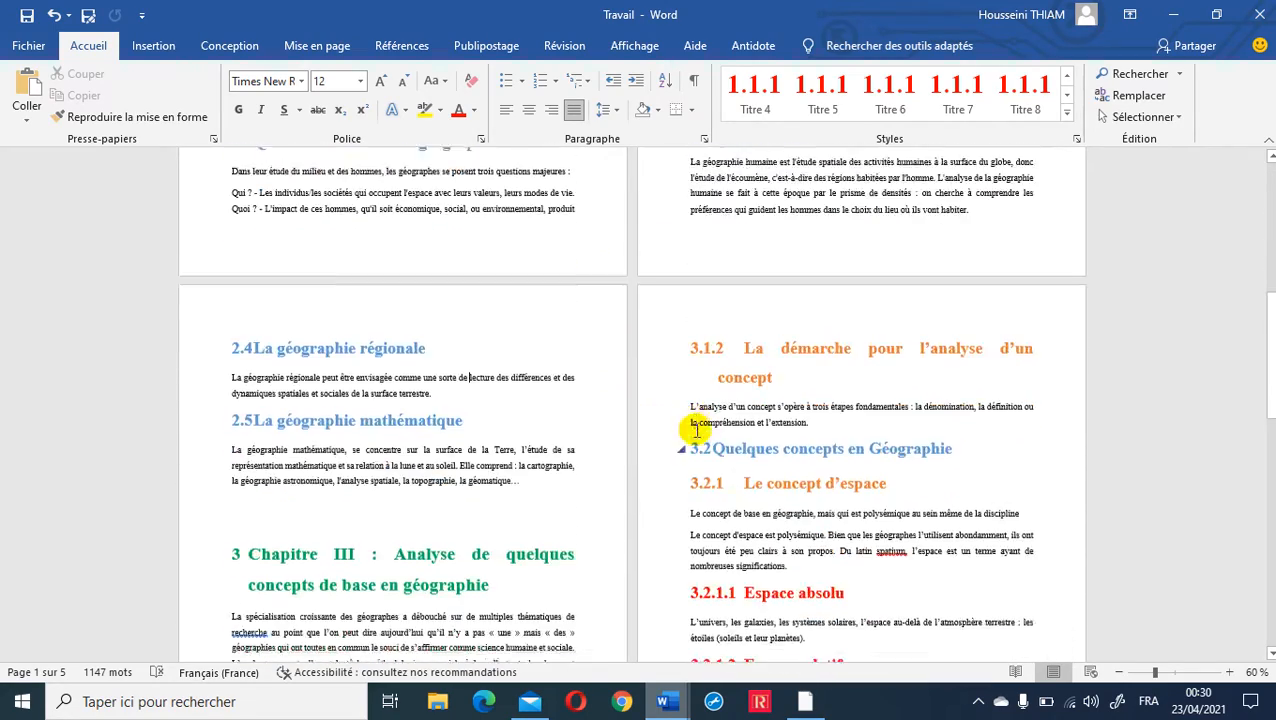
{"action": "scroll", "coordinate": [697, 430], "scroll_direction": "down", "scroll_amount": 15}
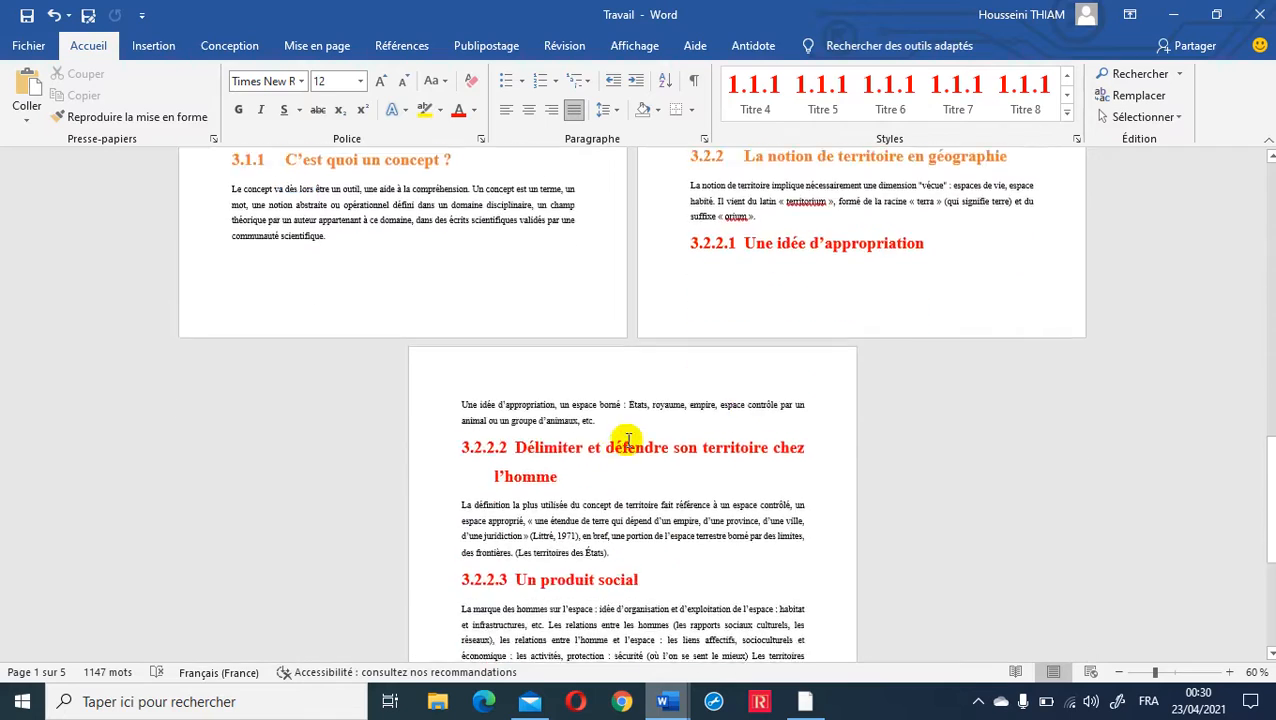
{"action": "scroll", "coordinate": [626, 440], "scroll_direction": "down", "scroll_amount": 8}
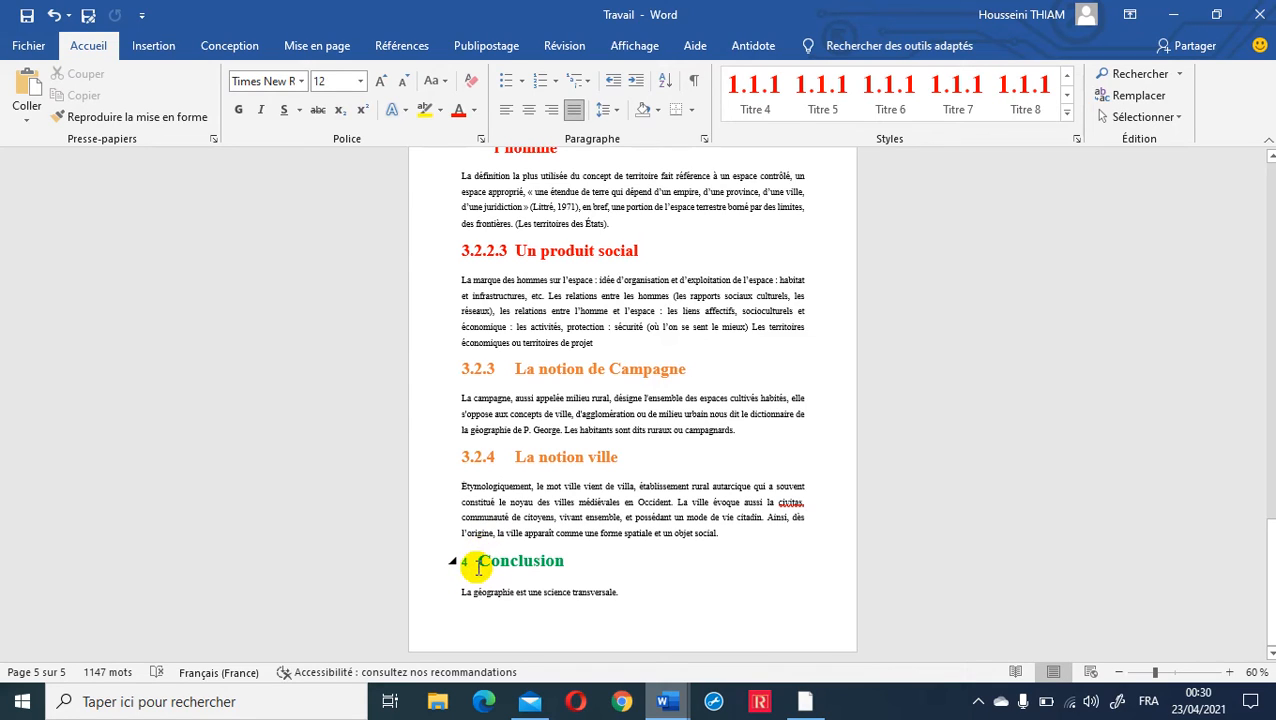
- Remove the automatic number from the "Conclusion" heading
{"action": "left_click", "coordinate": [478, 566]}
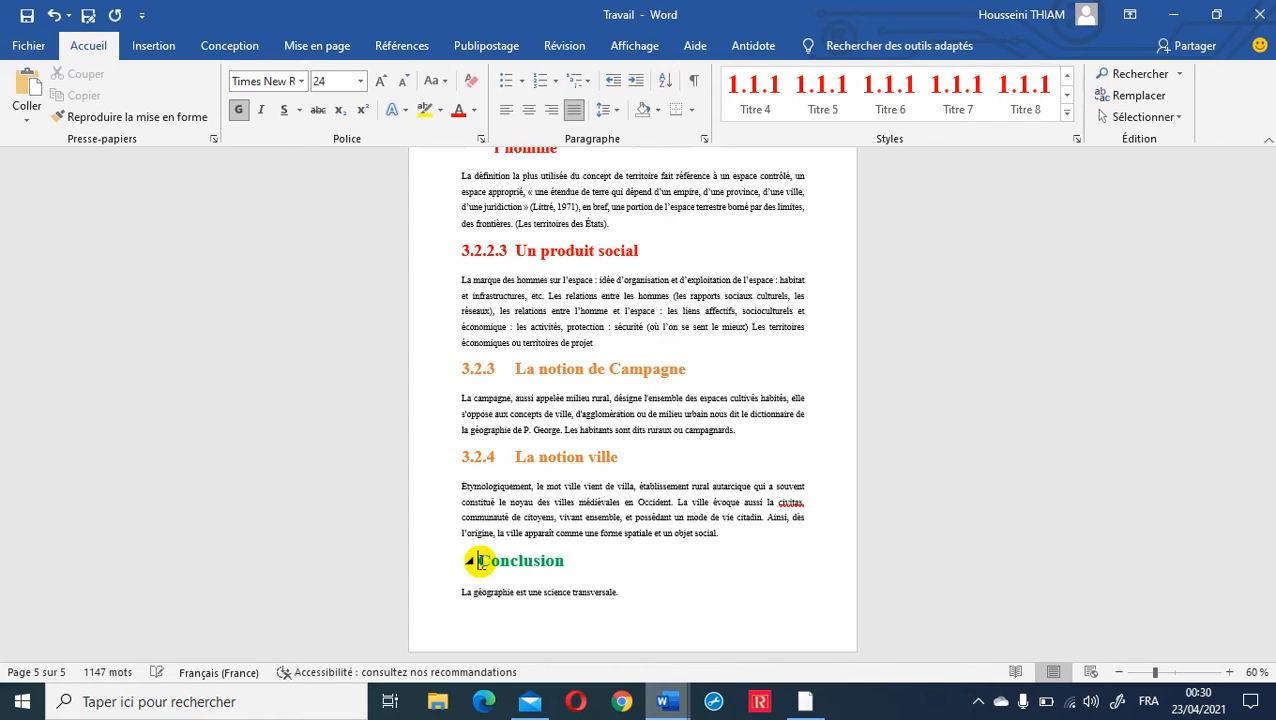
- Insert a page break before the "Introduction" heading to leave a blank first page
{"action": "scroll", "coordinate": [680, 425], "scroll_direction": "up", "scroll_amount": 15}
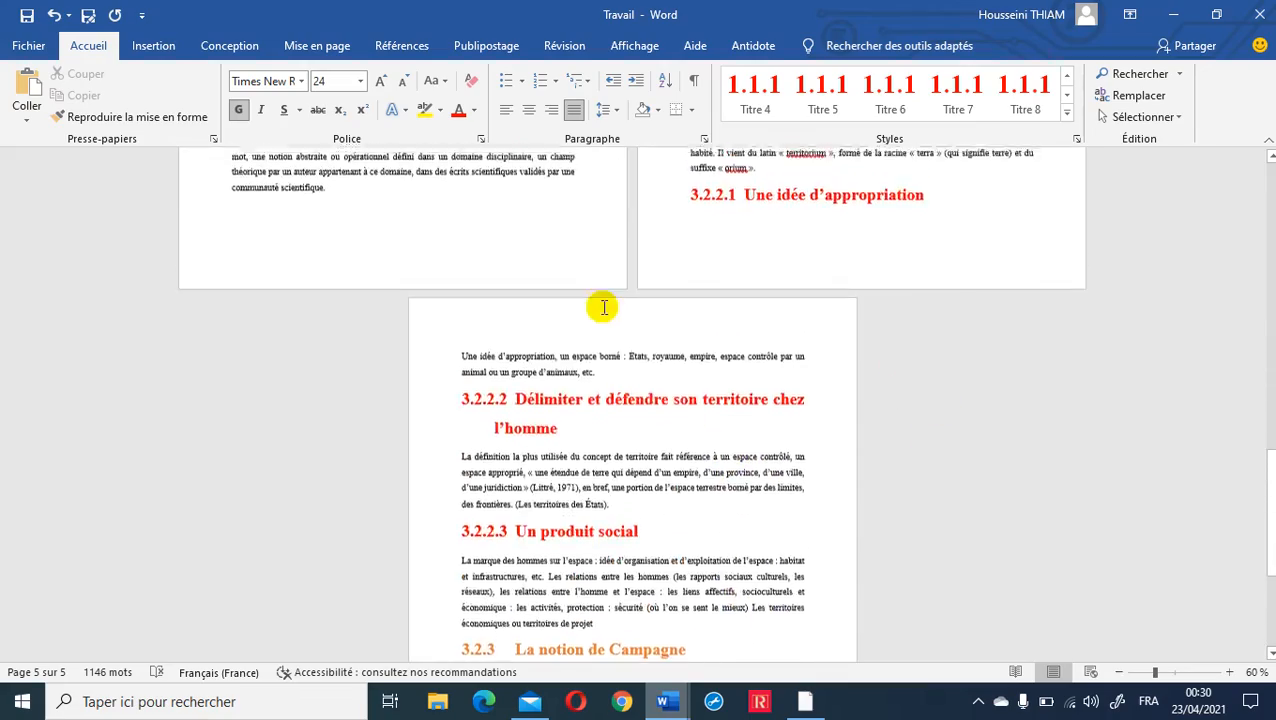
{"action": "scroll", "coordinate": [661, 443], "scroll_direction": "up", "scroll_amount": 15}
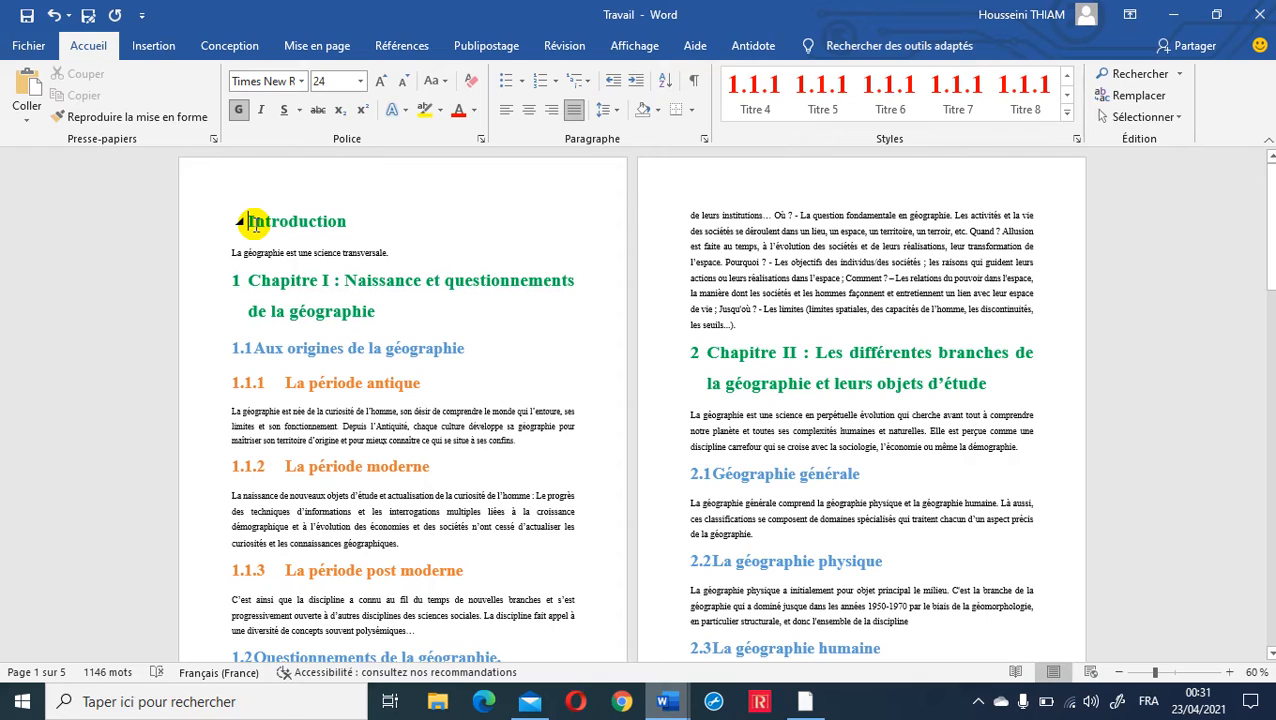
{"action": "key", "text": "ctrl+Return"}
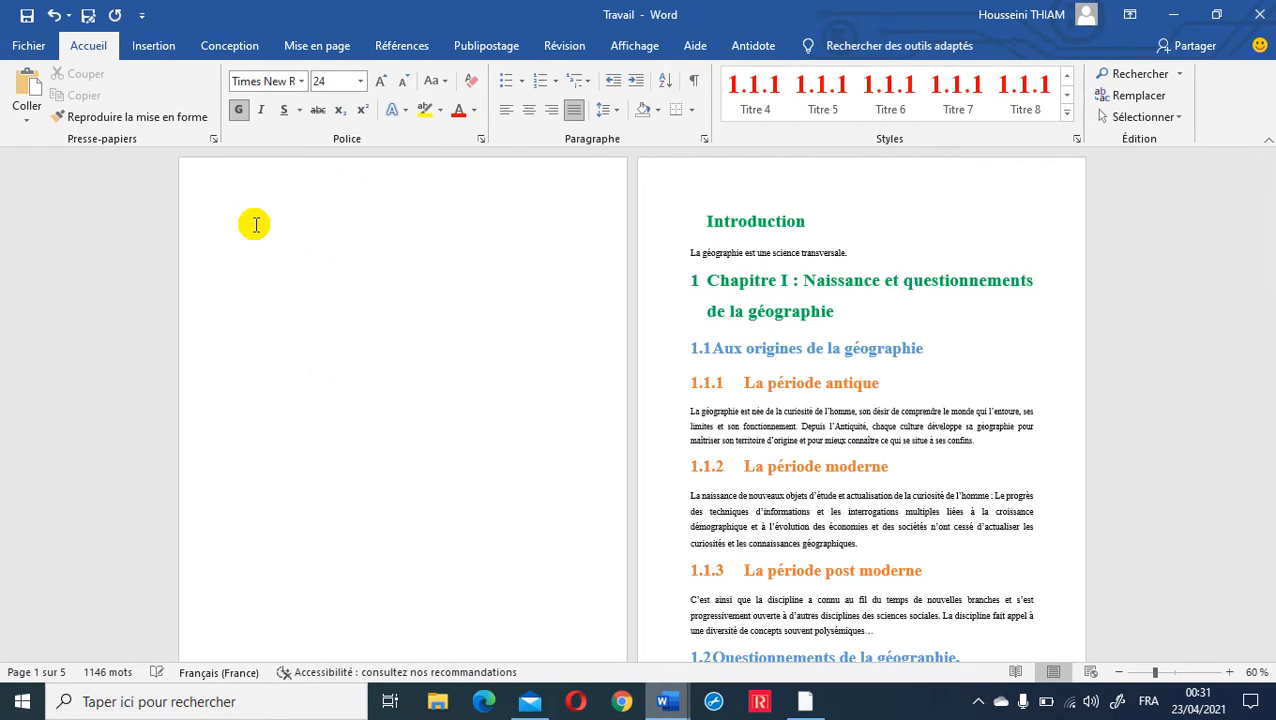
- Insert the predefined "Table automatique 1" table of contents on the blank first page
{"action": "left_click", "coordinate": [254, 224]}
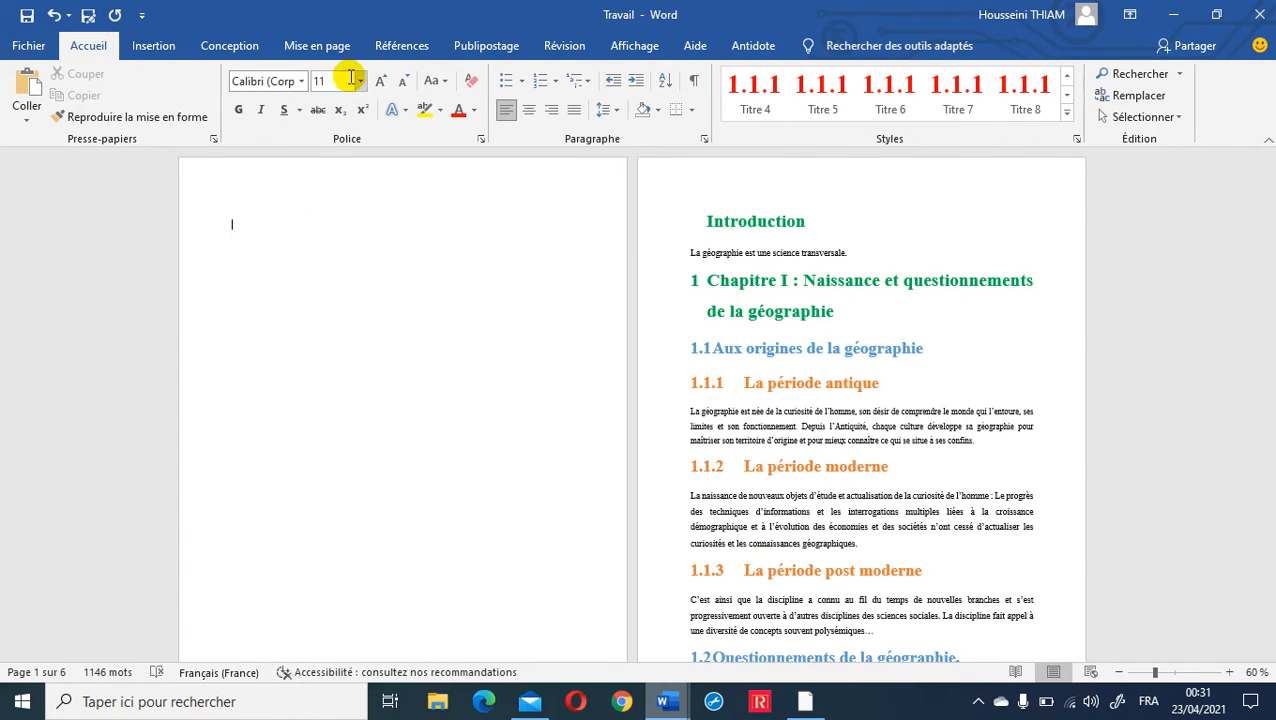
{"action": "left_click", "coordinate": [402, 48]}
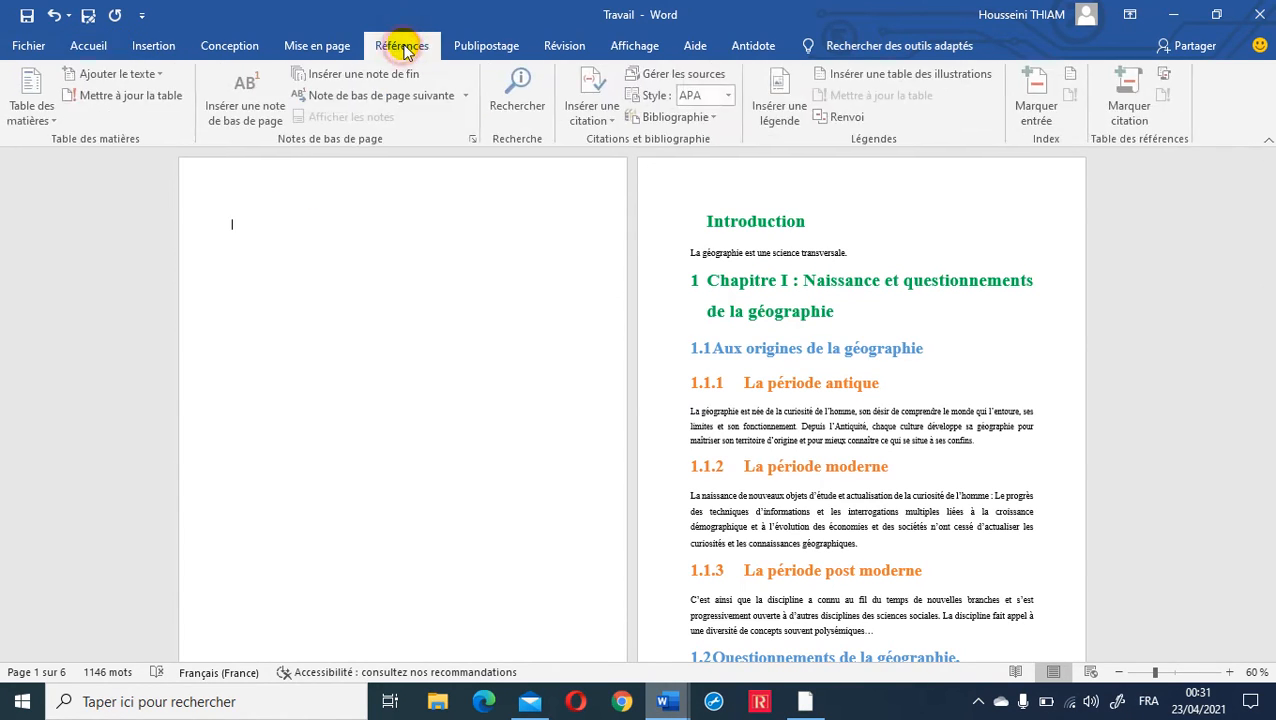
{"action": "left_click", "coordinate": [55, 120]}
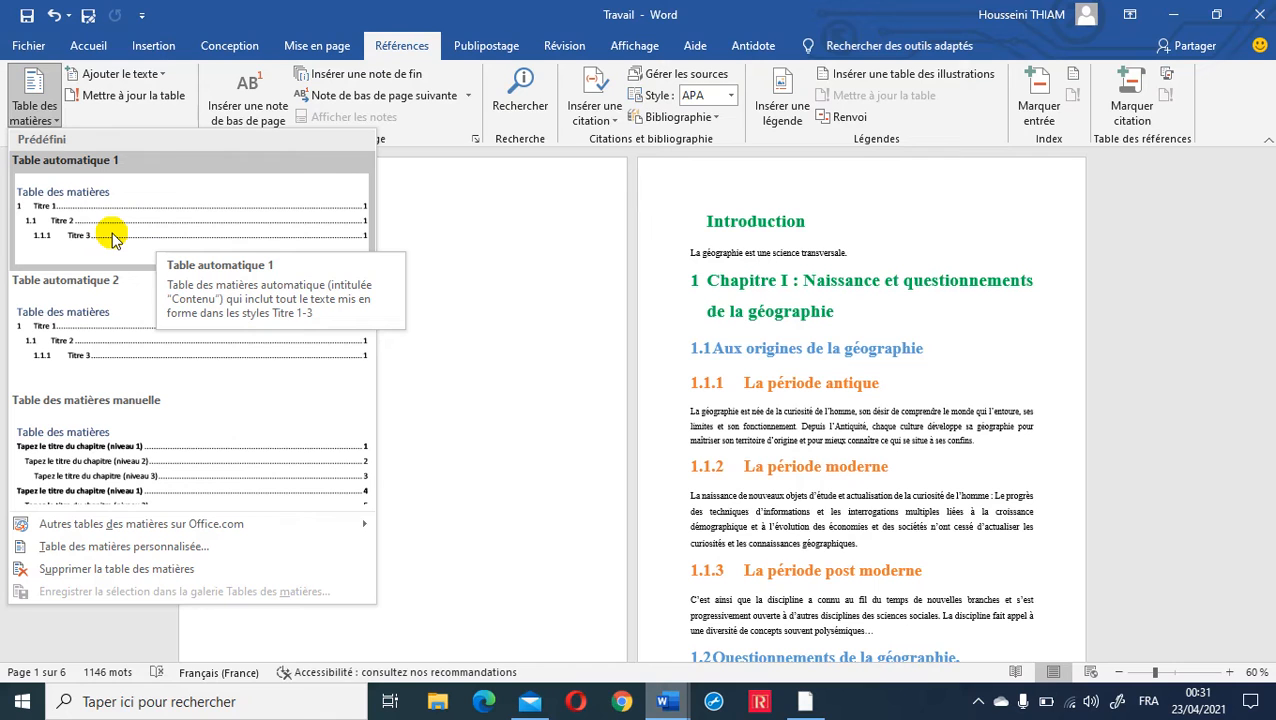
{"action": "left_click", "coordinate": [113, 237]}
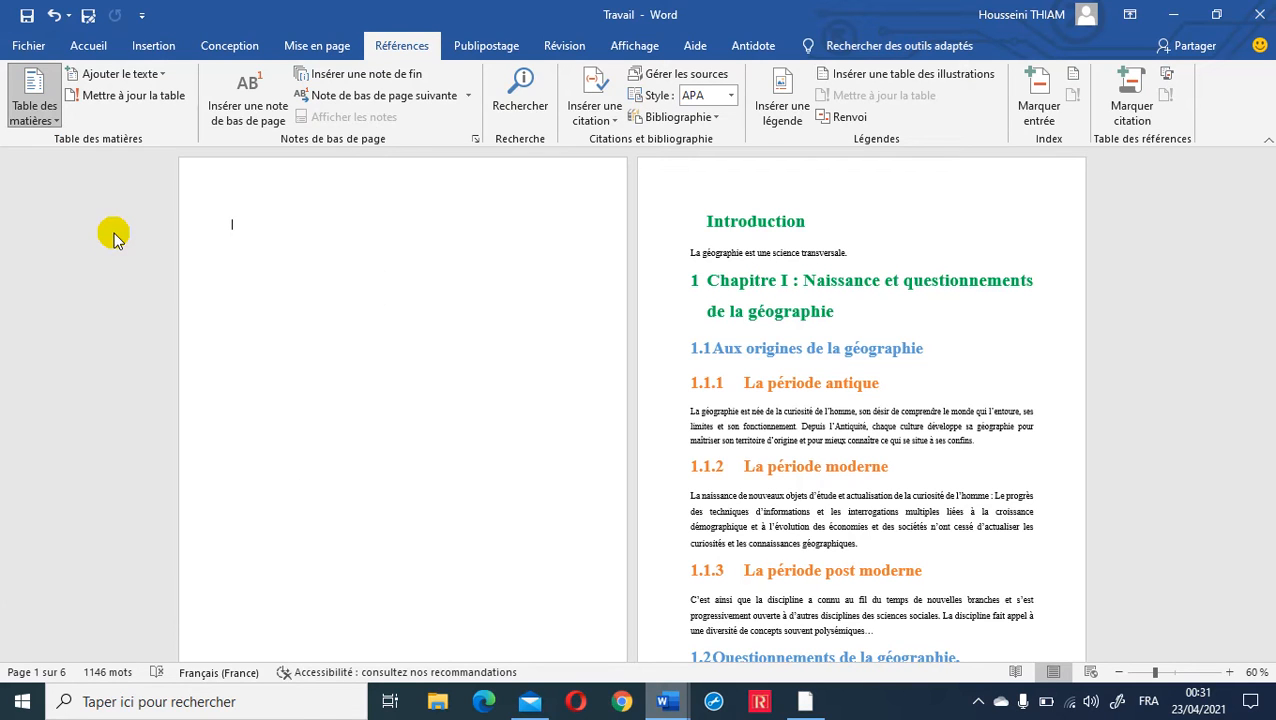
- Check the heading levels listed in the automatic table of contents and delete the table from the first page
{"action": "scroll", "coordinate": [272, 392], "scroll_direction": "down", "scroll_amount": 4}
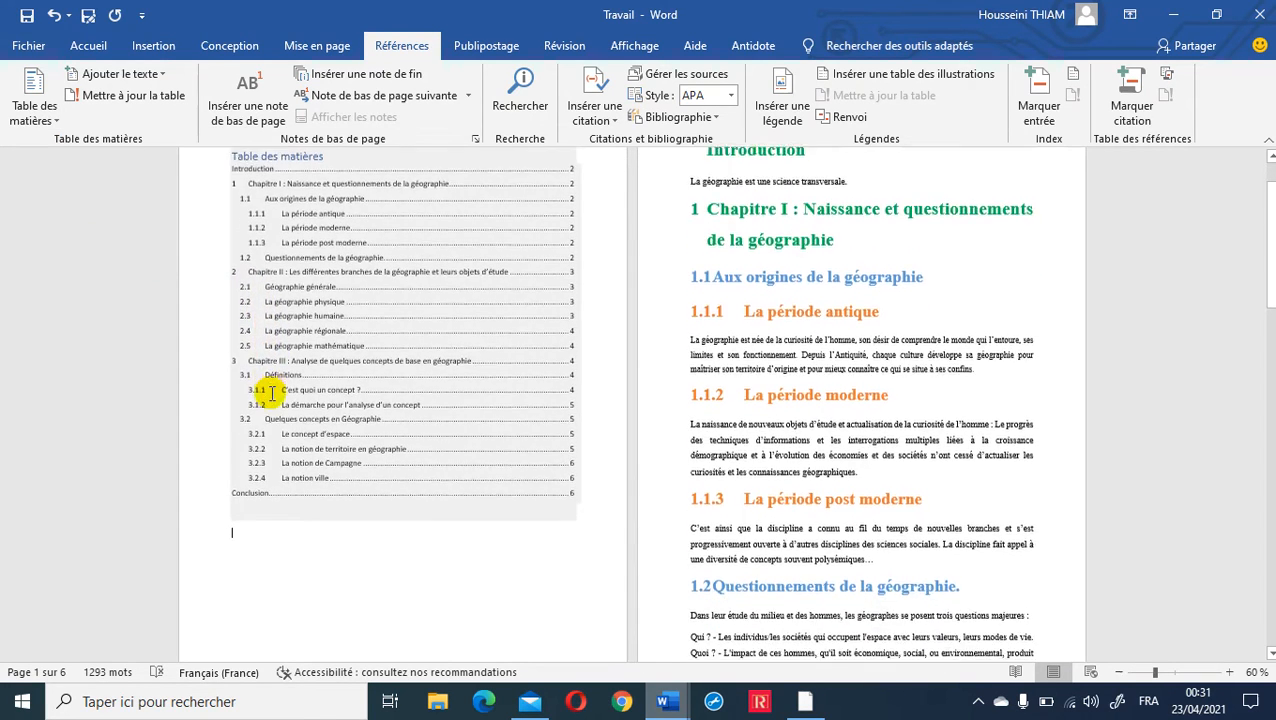
{"action": "scroll", "coordinate": [276, 345], "scroll_direction": "up", "scroll_amount": 4}
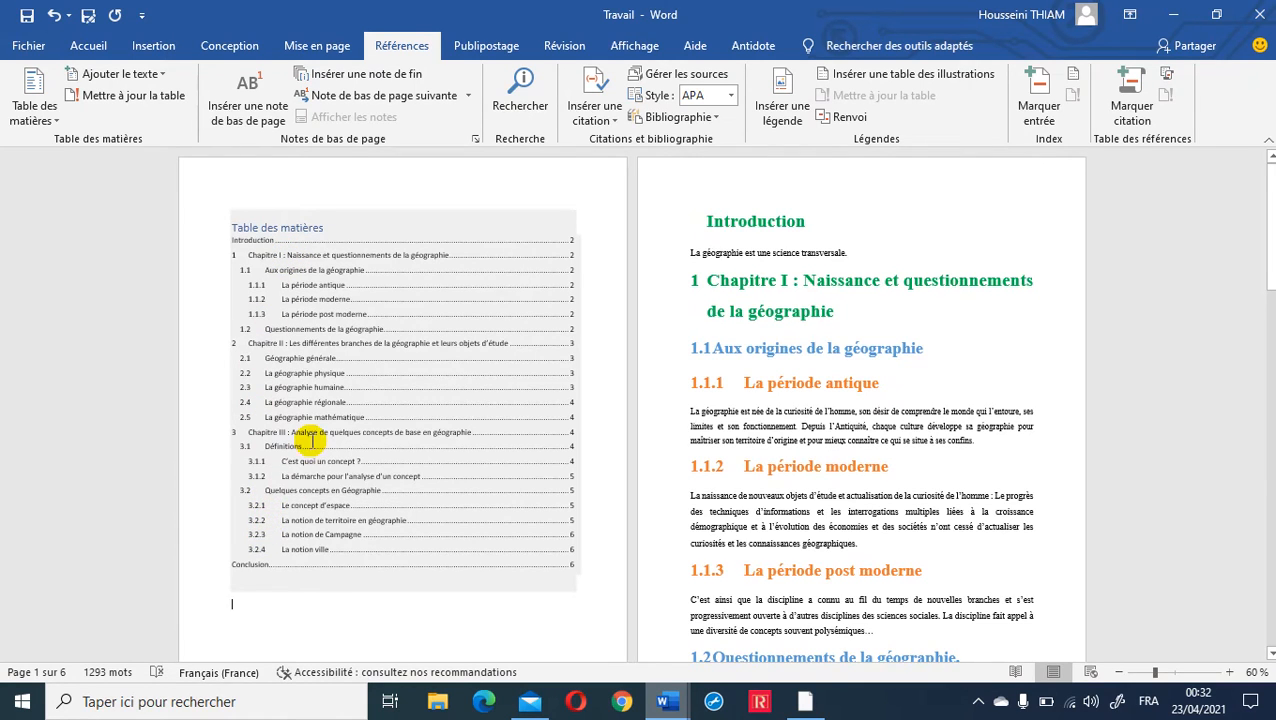
{"action": "scroll", "coordinate": [313, 438], "scroll_direction": "down", "scroll_amount": 2}
{"action": "scroll", "coordinate": [313, 438], "scroll_direction": "up", "scroll_amount": 2}
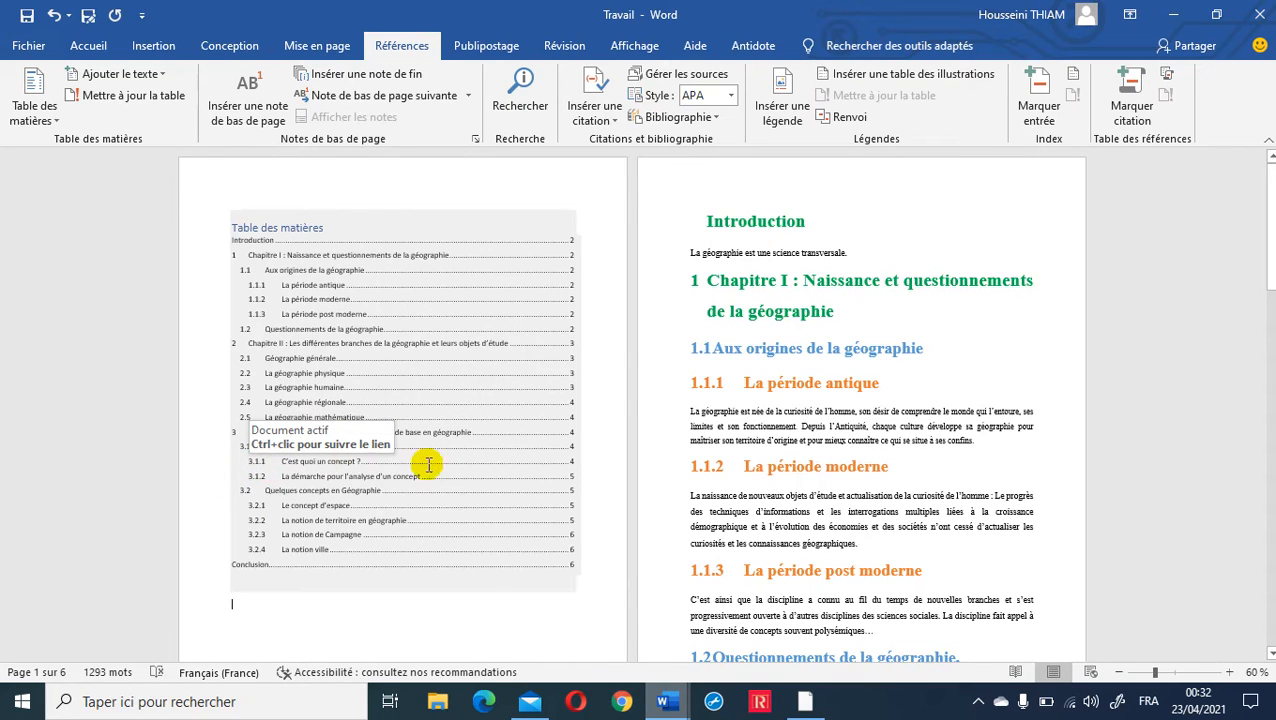
{"action": "left_click", "coordinate": [359, 356]}
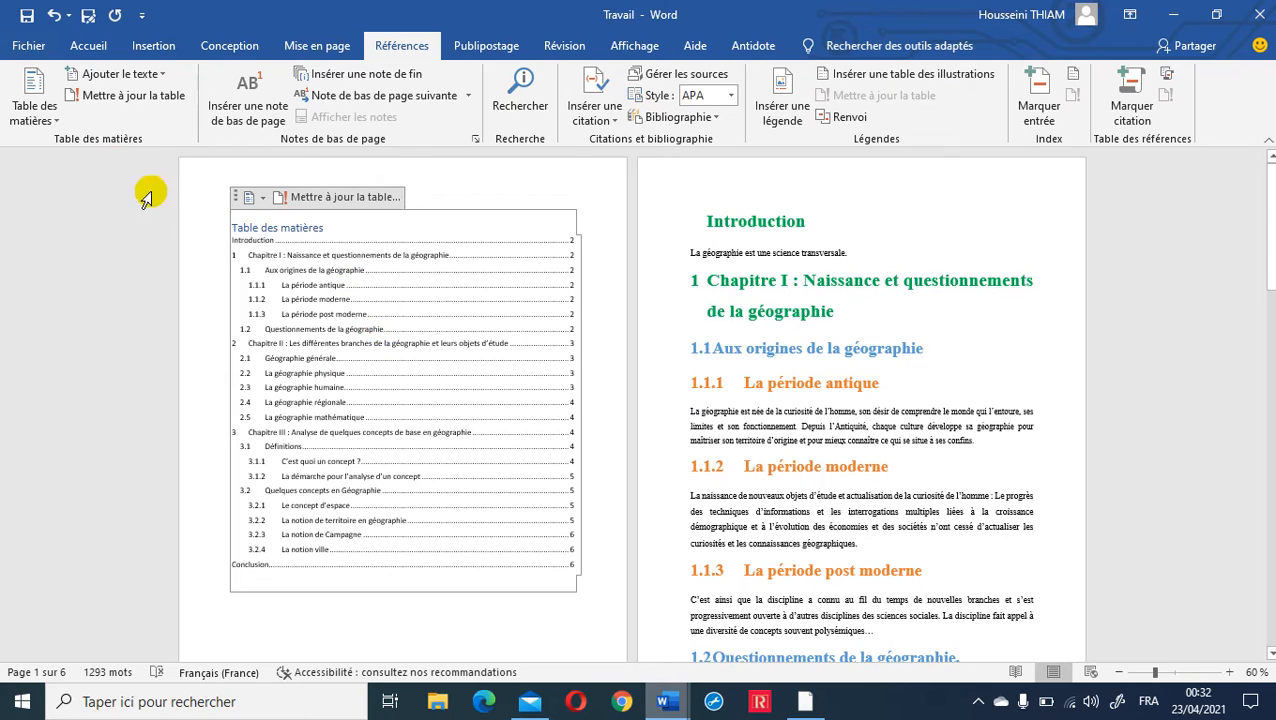
{"action": "left_click", "coordinate": [52, 116]}
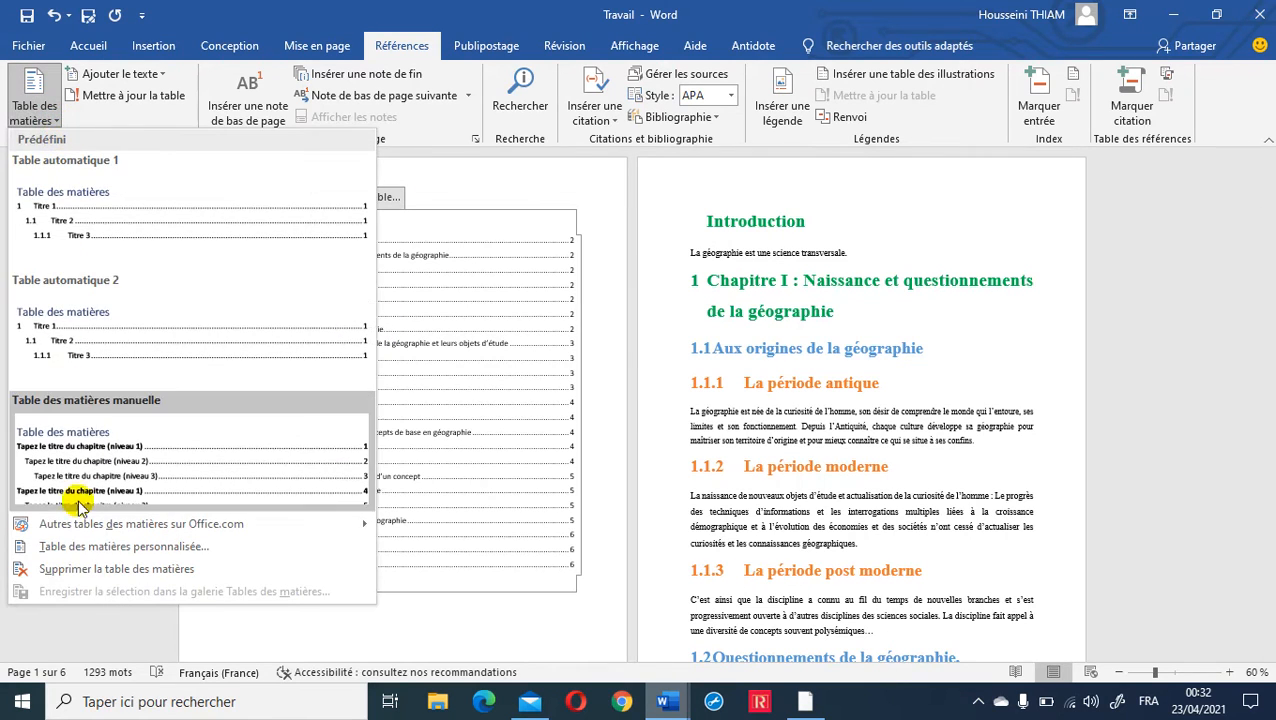
{"action": "left_click", "coordinate": [78, 567]}
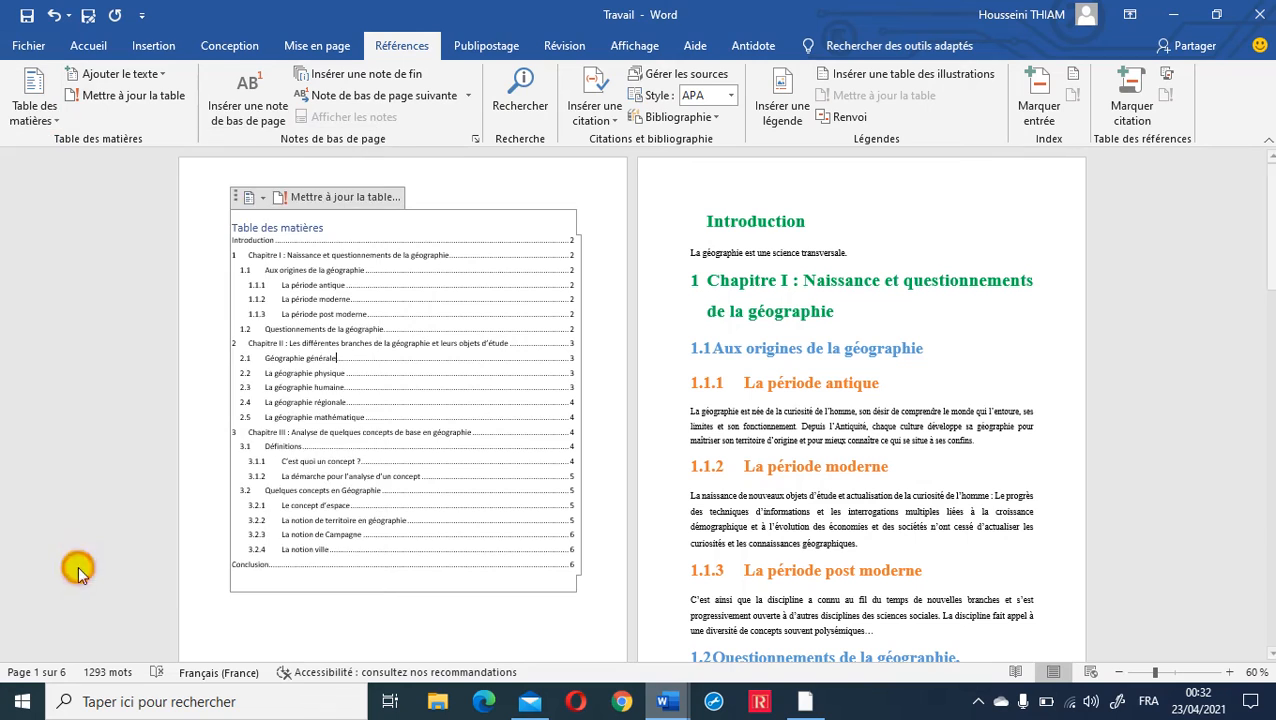
- Insert a custom table of contents with four heading levels on the blank first page
{"action": "left_click", "coordinate": [57, 120]}
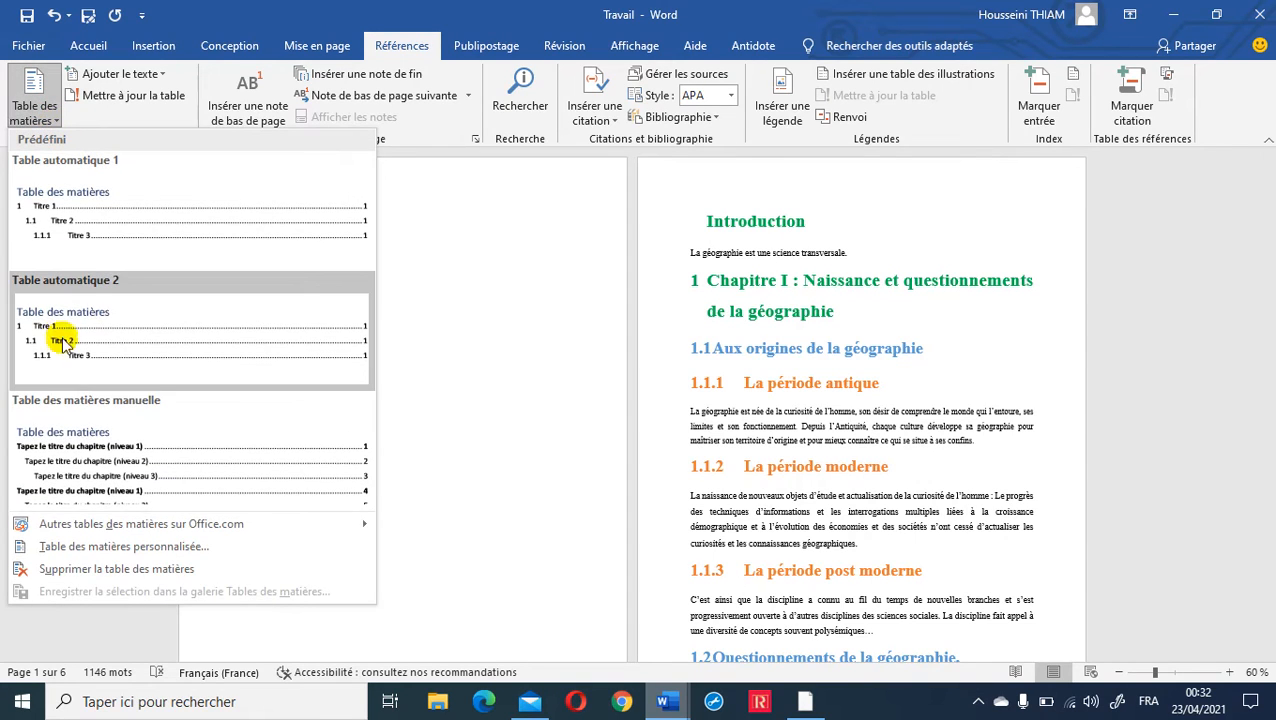
{"action": "left_click", "coordinate": [97, 552]}
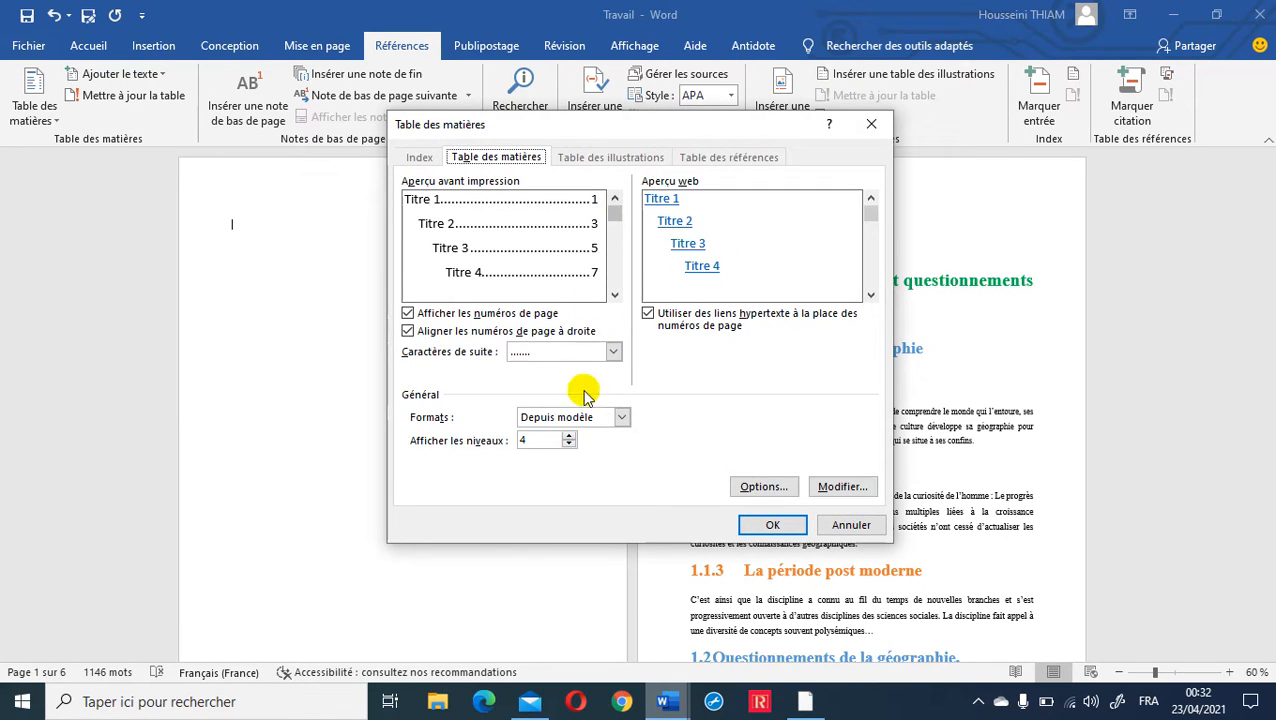
{"action": "left_click", "coordinate": [570, 438]}
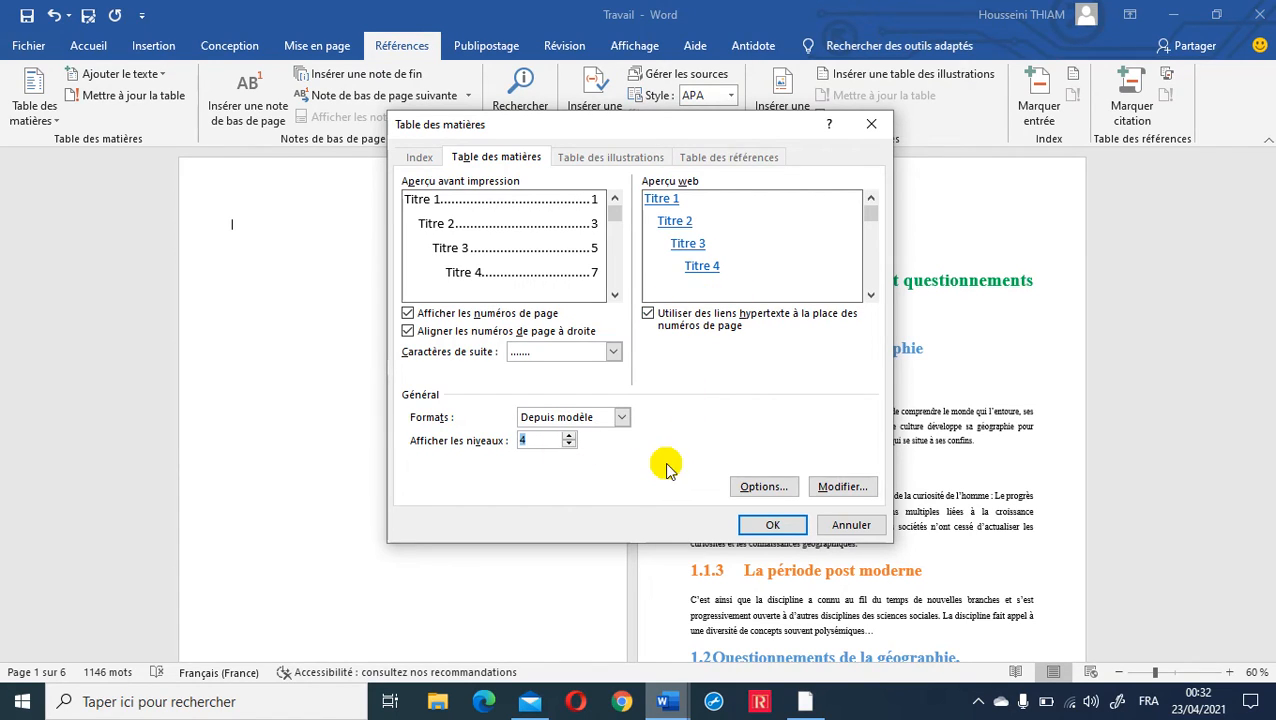
{"action": "left_click", "coordinate": [756, 527]}
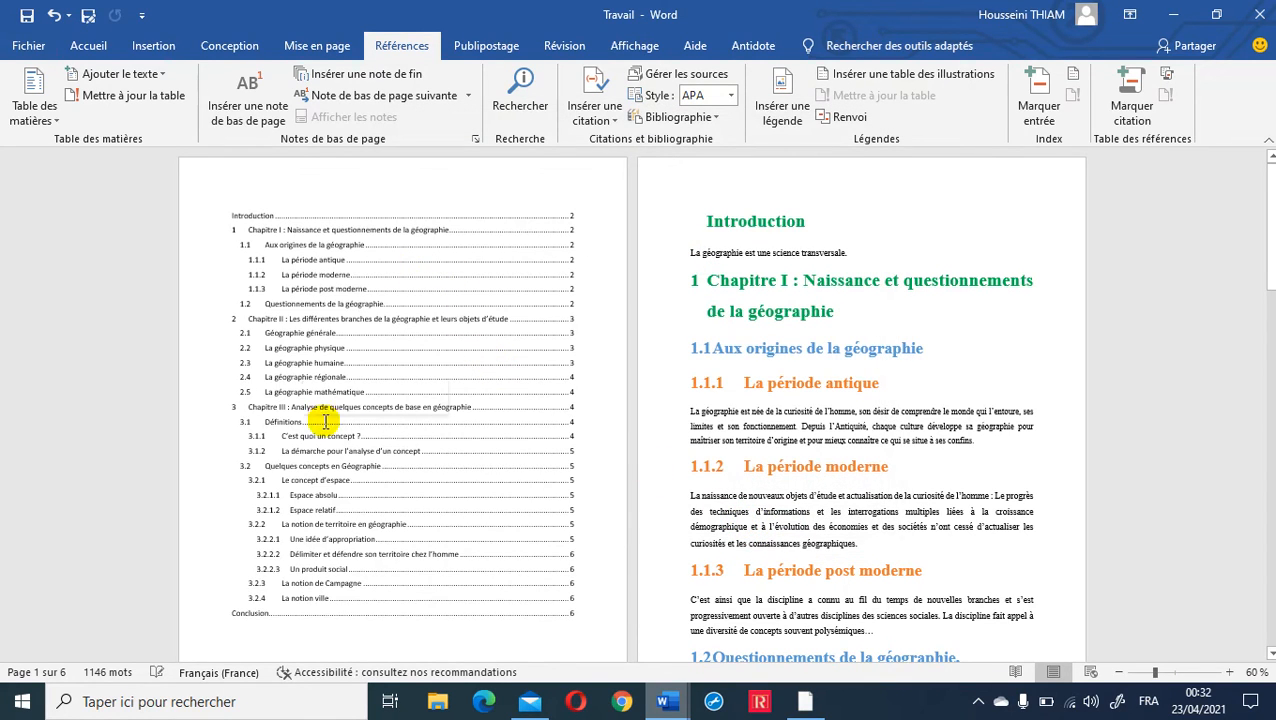
- Examine the table of contents' fourth-level entries and the numbered headings throughout the document down to the Conclusion
{"action": "scroll", "coordinate": [345, 488], "scroll_direction": "down", "scroll_amount": 1}
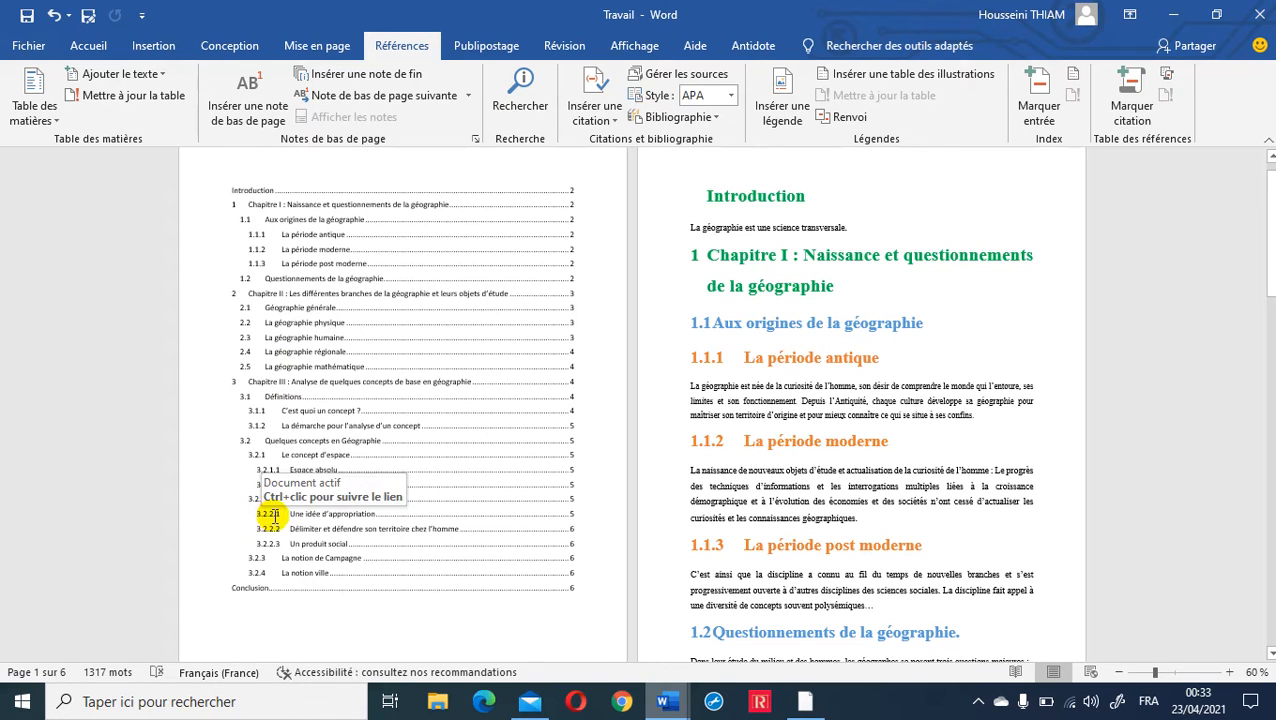
{"action": "scroll", "coordinate": [470, 425], "scroll_direction": "up", "scroll_amount": 1}
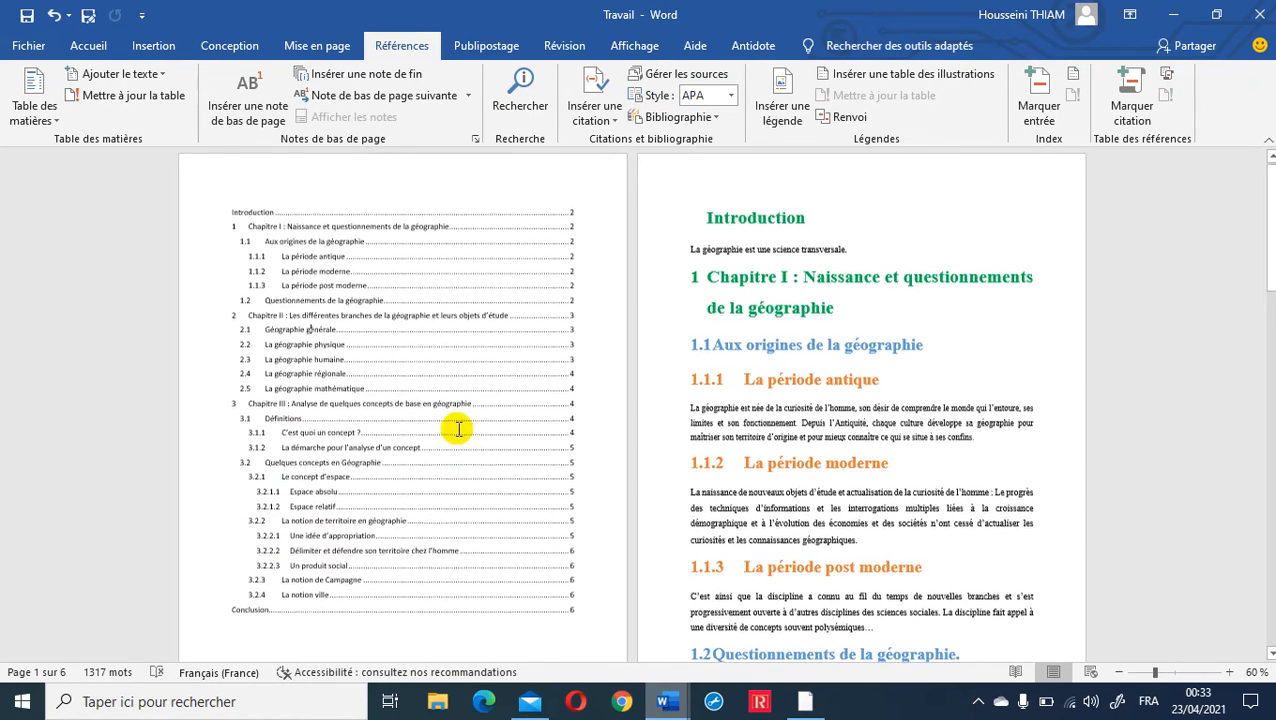
{"action": "scroll", "coordinate": [336, 398], "scroll_direction": "down", "scroll_amount": 3}
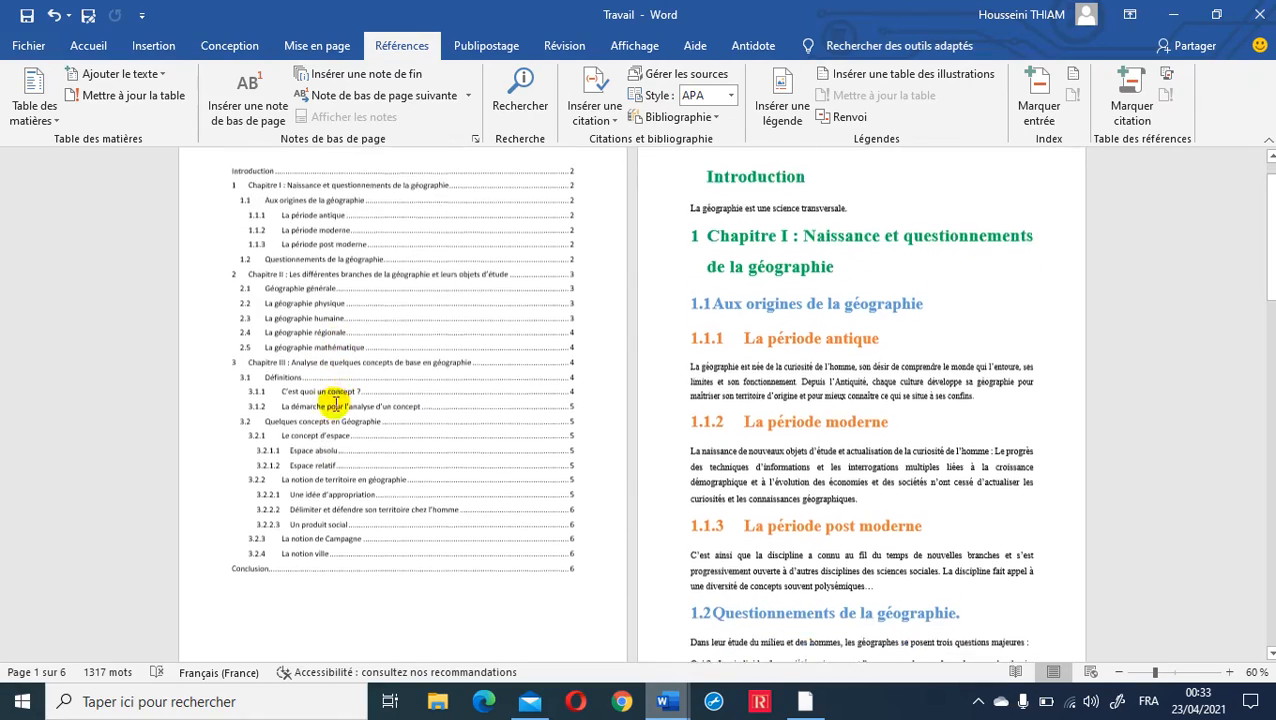
{"action": "scroll", "coordinate": [342, 418], "scroll_direction": "up", "scroll_amount": 3}
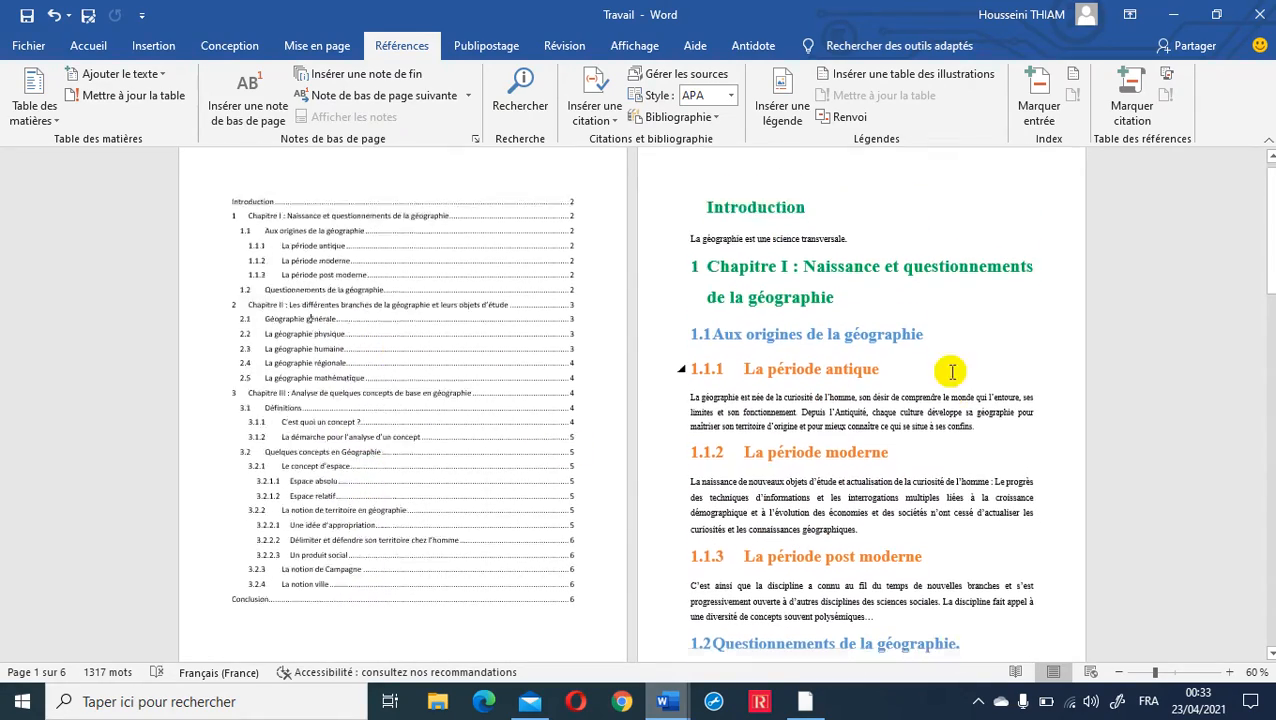
{"action": "scroll", "coordinate": [948, 365], "scroll_direction": "down", "scroll_amount": 10}
{"action": "scroll", "coordinate": [703, 548], "scroll_direction": "down", "scroll_amount": 8}
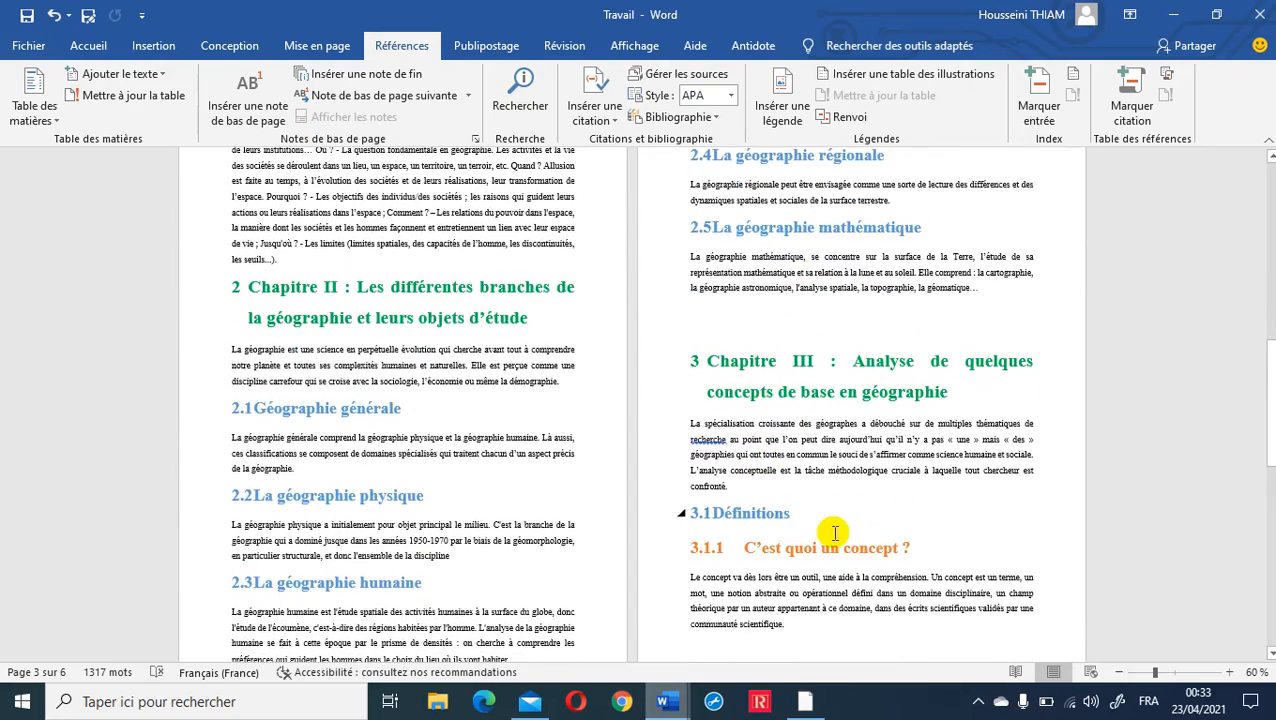
{"action": "scroll", "coordinate": [815, 550], "scroll_direction": "down", "scroll_amount": 4}
{"action": "scroll", "coordinate": [530, 490], "scroll_direction": "down", "scroll_amount": 4}
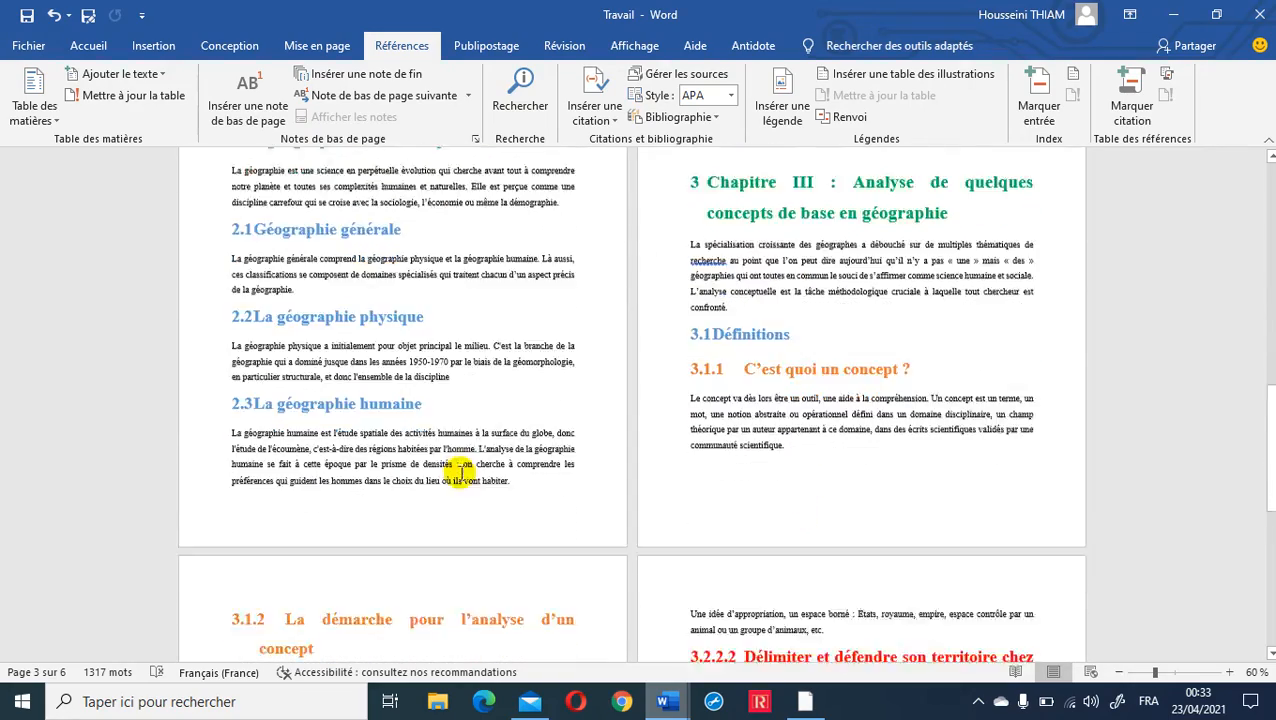
{"action": "scroll", "coordinate": [517, 565], "scroll_direction": "down", "scroll_amount": 3}
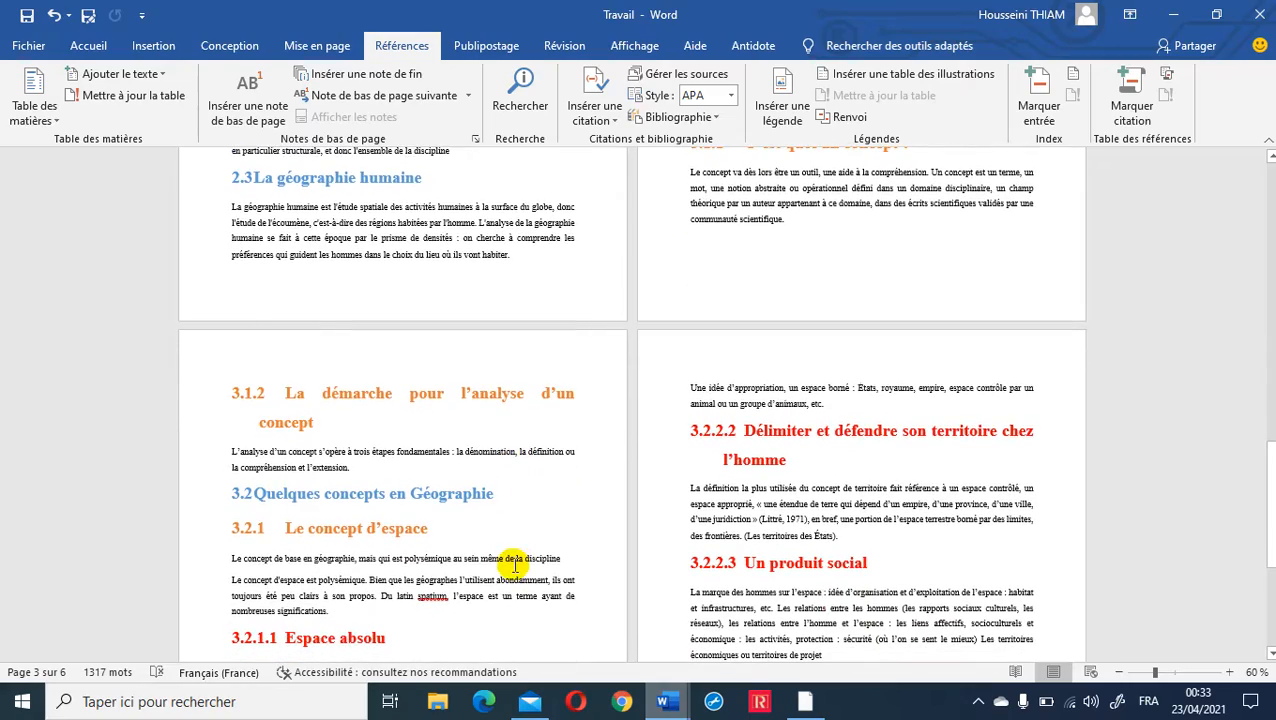
{"action": "scroll", "coordinate": [513, 568], "scroll_direction": "down", "scroll_amount": 3}
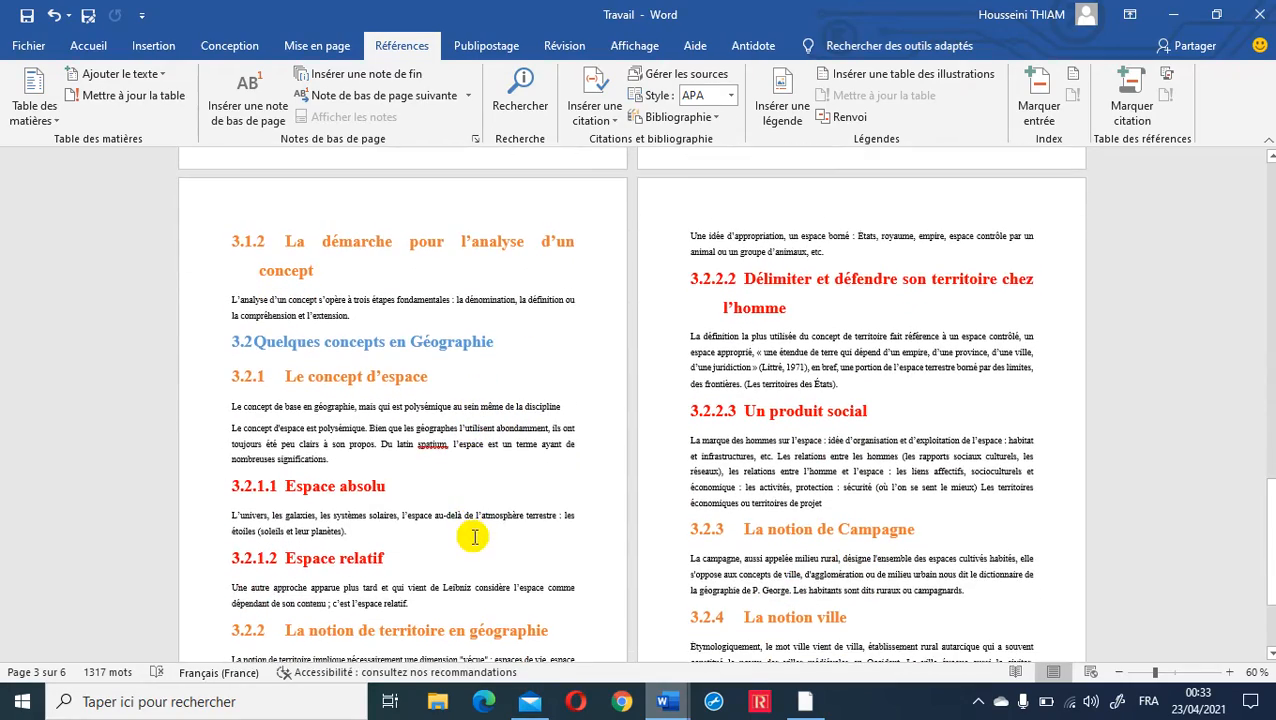
{"action": "scroll", "coordinate": [441, 503], "scroll_direction": "down", "scroll_amount": 3}
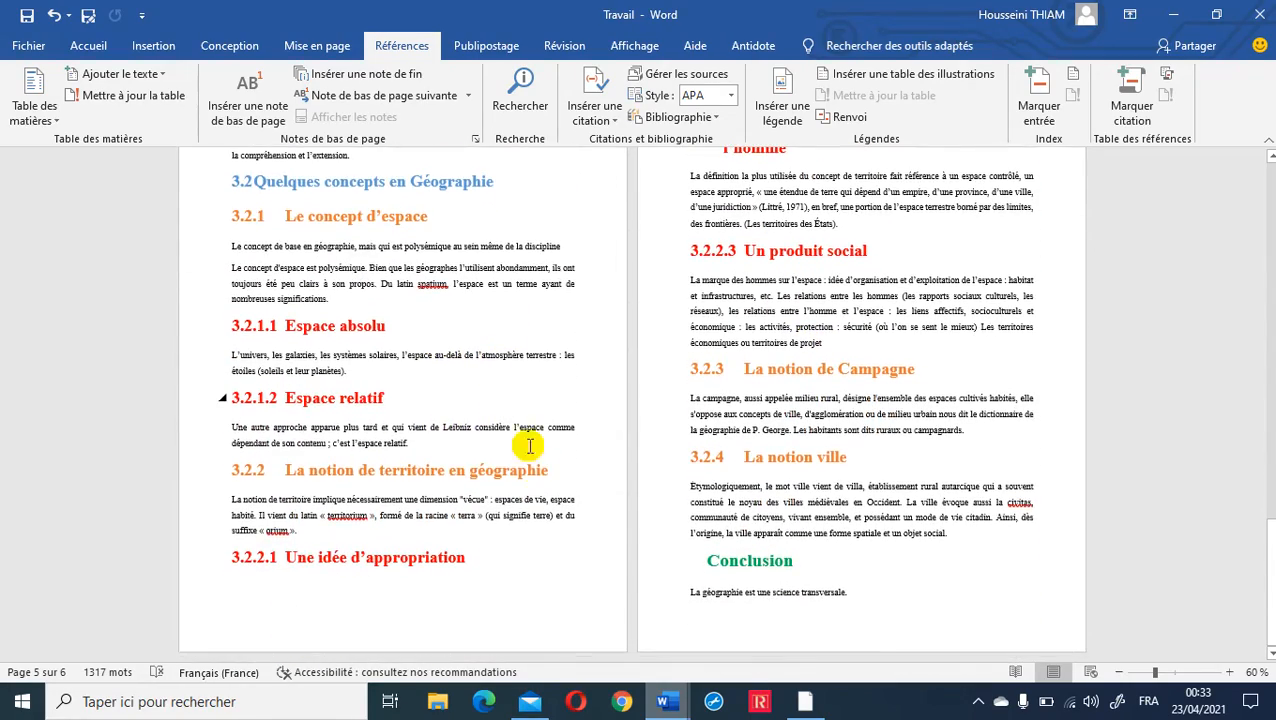
{"action": "scroll", "coordinate": [415, 312], "scroll_direction": "up", "scroll_amount": 3}
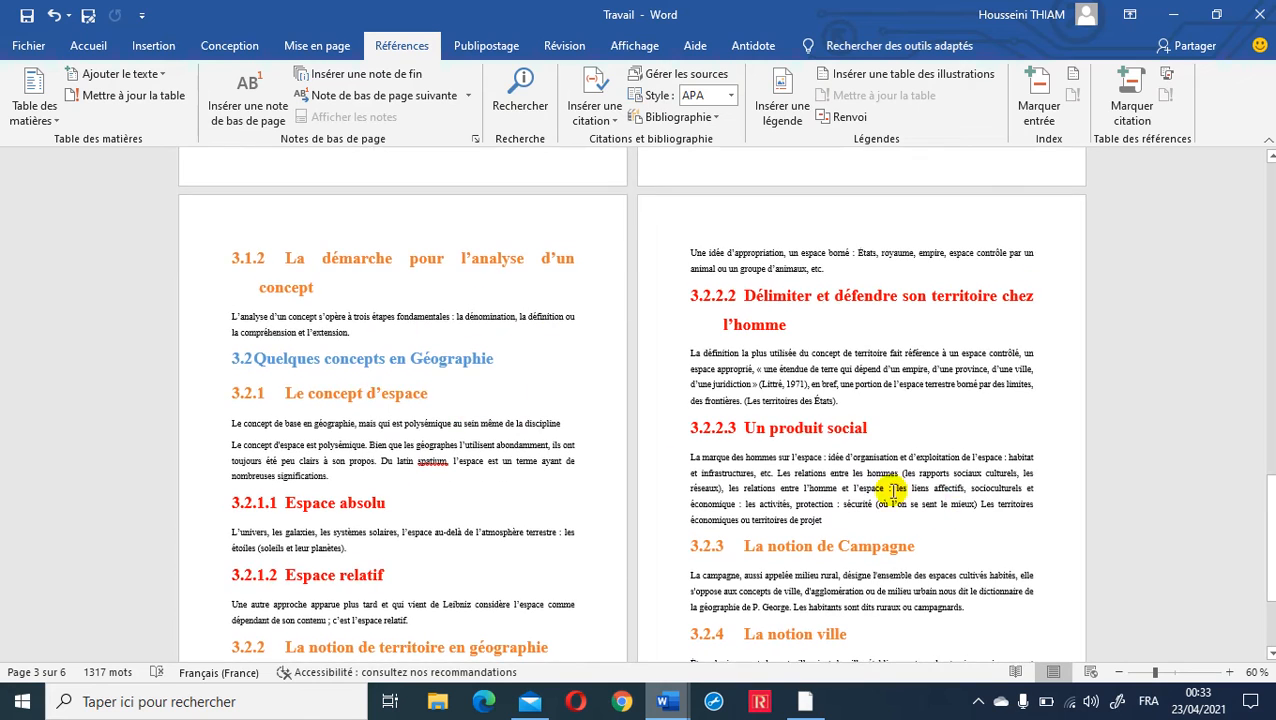
{"action": "scroll", "coordinate": [893, 490], "scroll_direction": "down", "scroll_amount": 3}
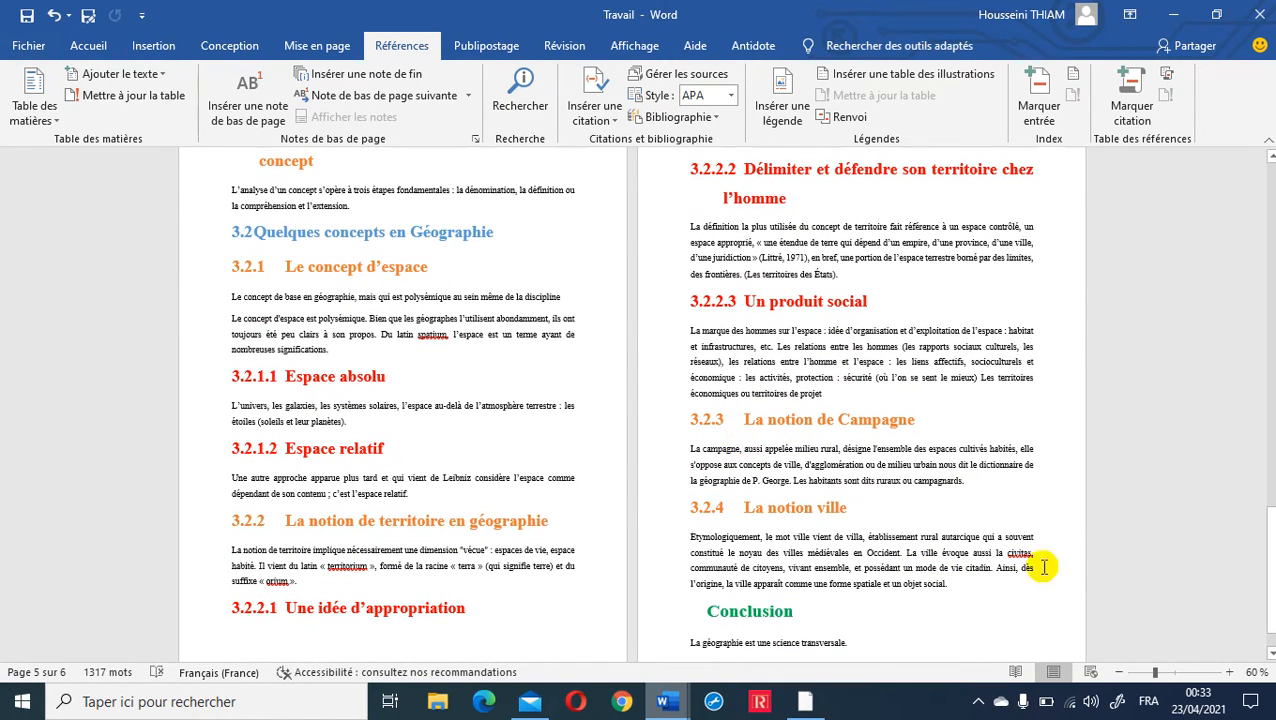
{"action": "scroll", "coordinate": [897, 370], "scroll_direction": "up", "scroll_amount": 3}
{"action": "scroll", "coordinate": [880, 410], "scroll_direction": "down", "scroll_amount": 3}
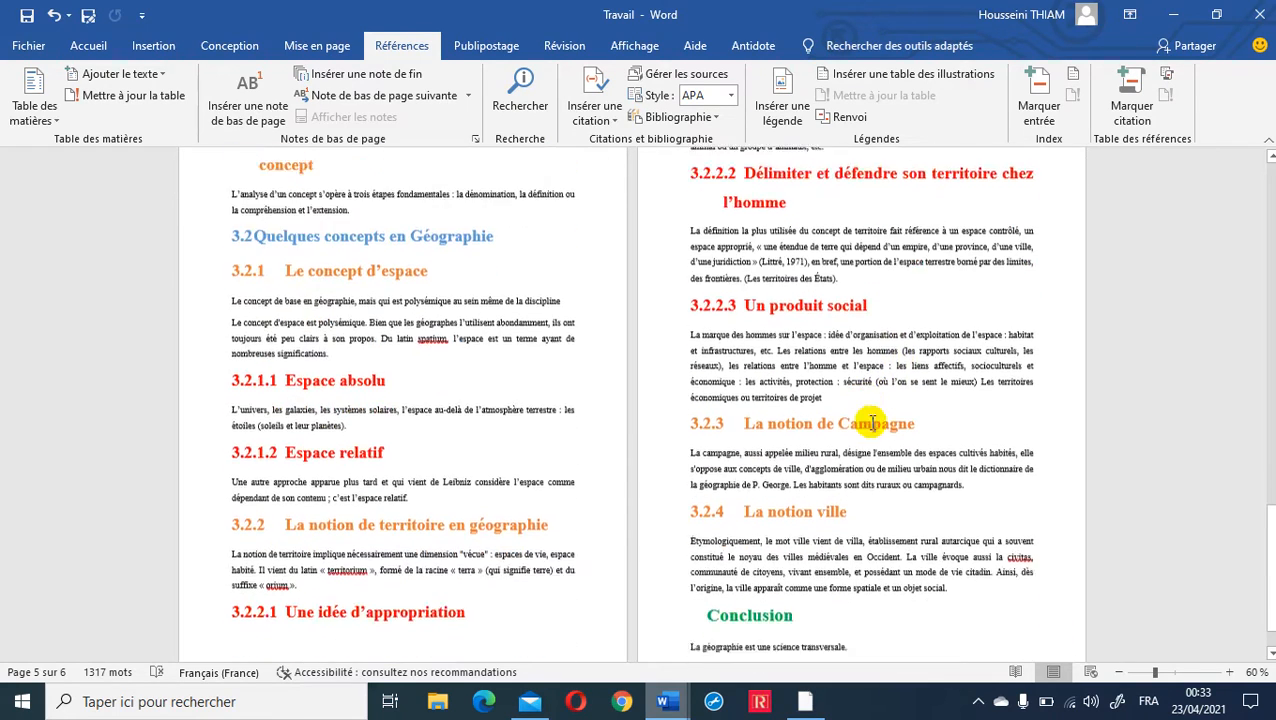
- Delete the sections "La notion de Campagne" and "La notion ville" with their text, just before the Conclusion
{"action": "scroll", "coordinate": [872, 423], "scroll_direction": "down", "scroll_amount": 1}
{"action": "left_click_drag", "start_coordinate": [954, 543], "coordinate": [672, 376]}
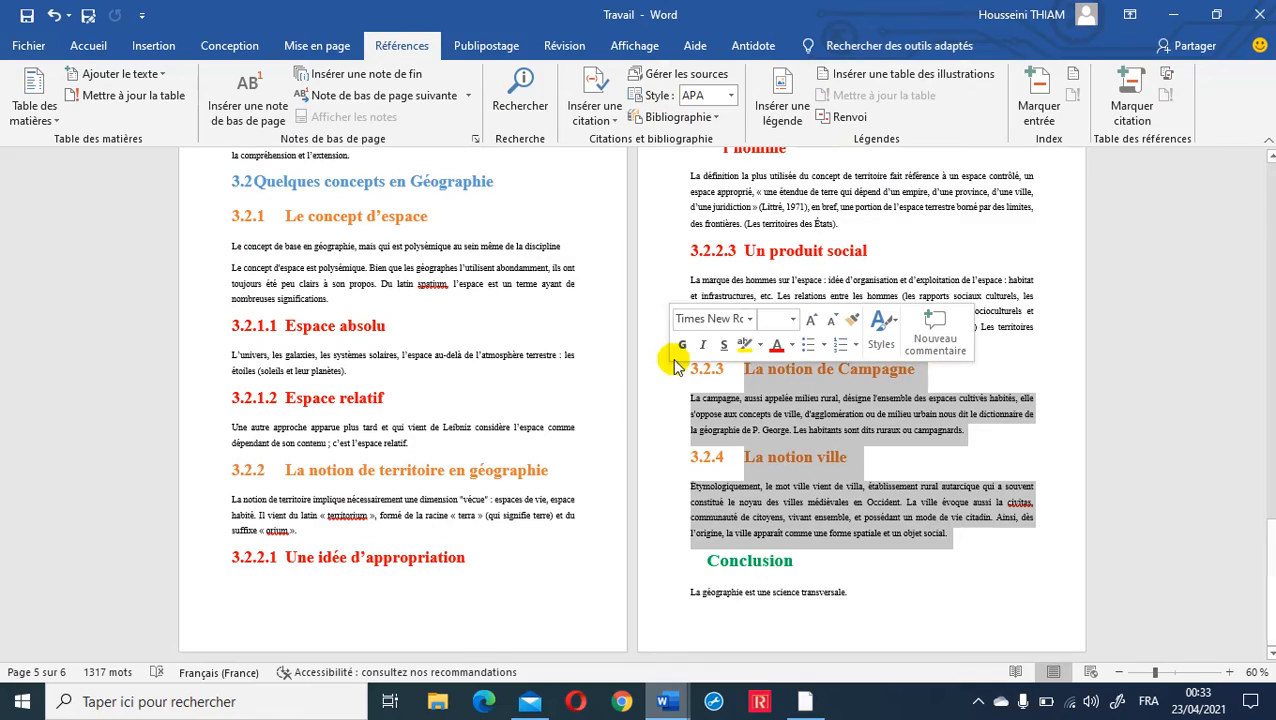
{"action": "key", "text": "Delete"}
- Update the fields of the table of contents on the first page, and undo that update
{"action": "scroll", "coordinate": [928, 421], "scroll_direction": "up", "scroll_amount": 7}
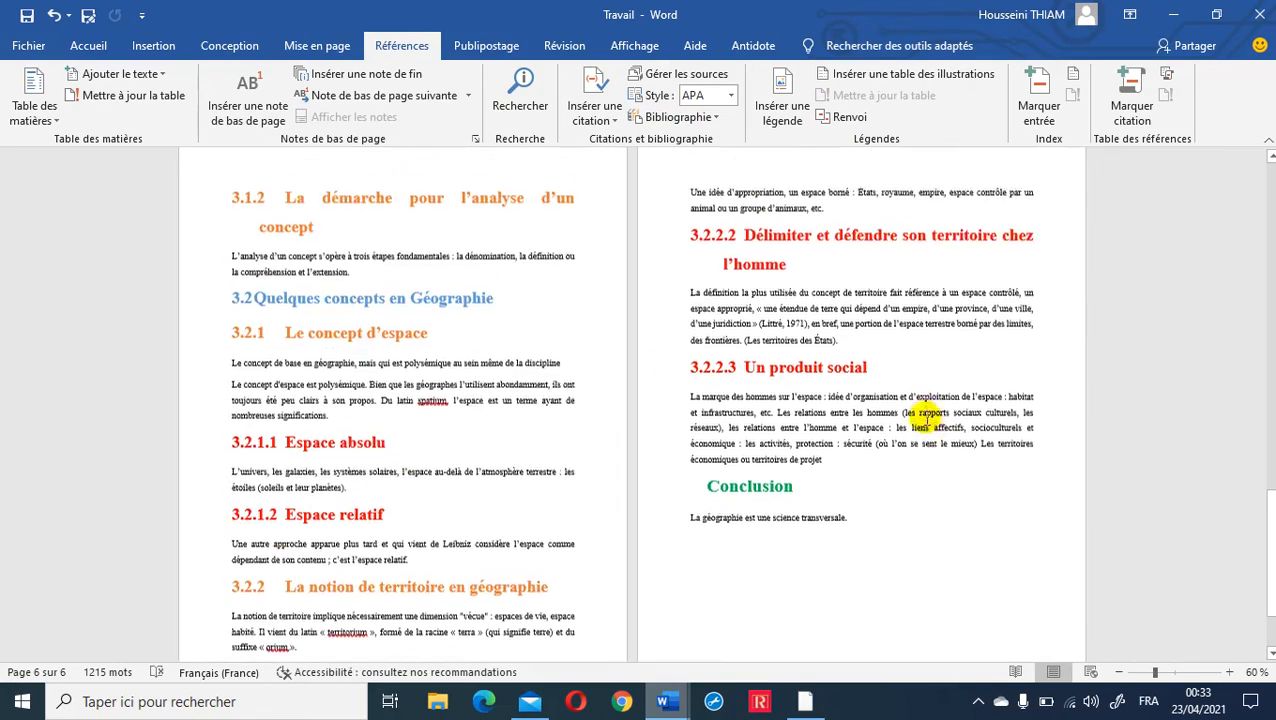
{"action": "left_click_drag", "start_coordinate": [1271, 487], "coordinate": [1271, 190]}
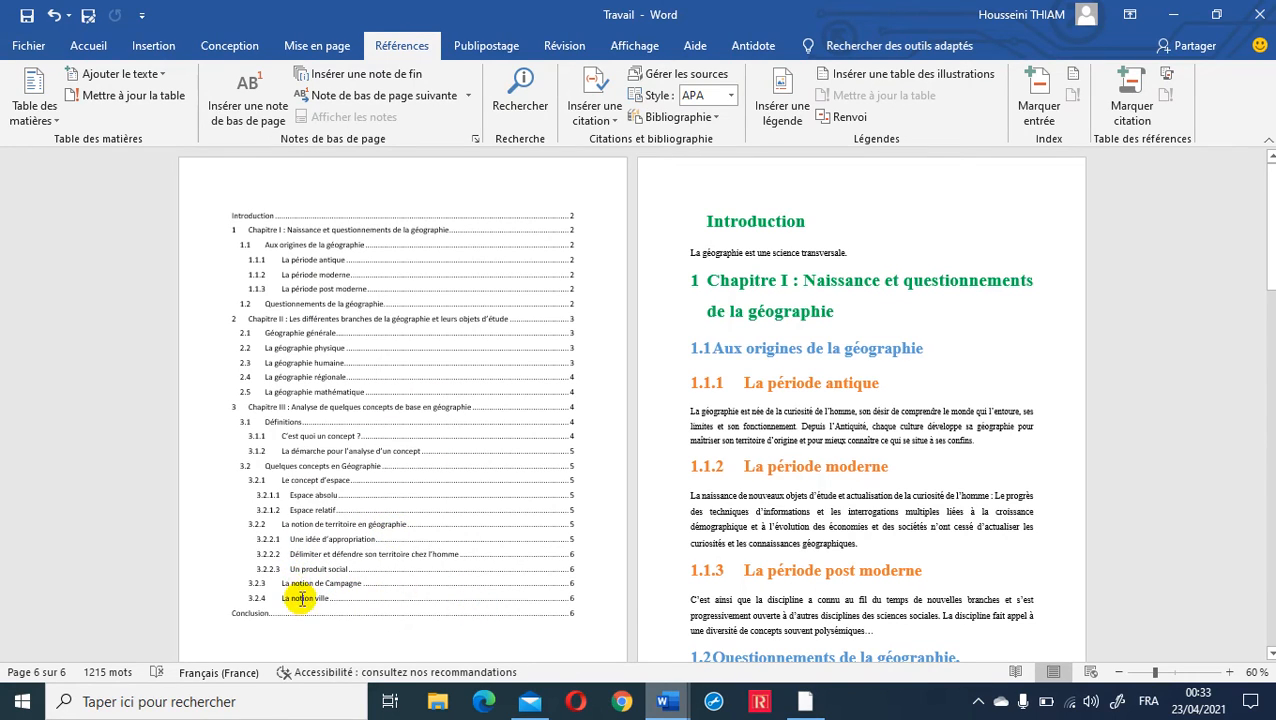
{"action": "left_click", "coordinate": [288, 229]}
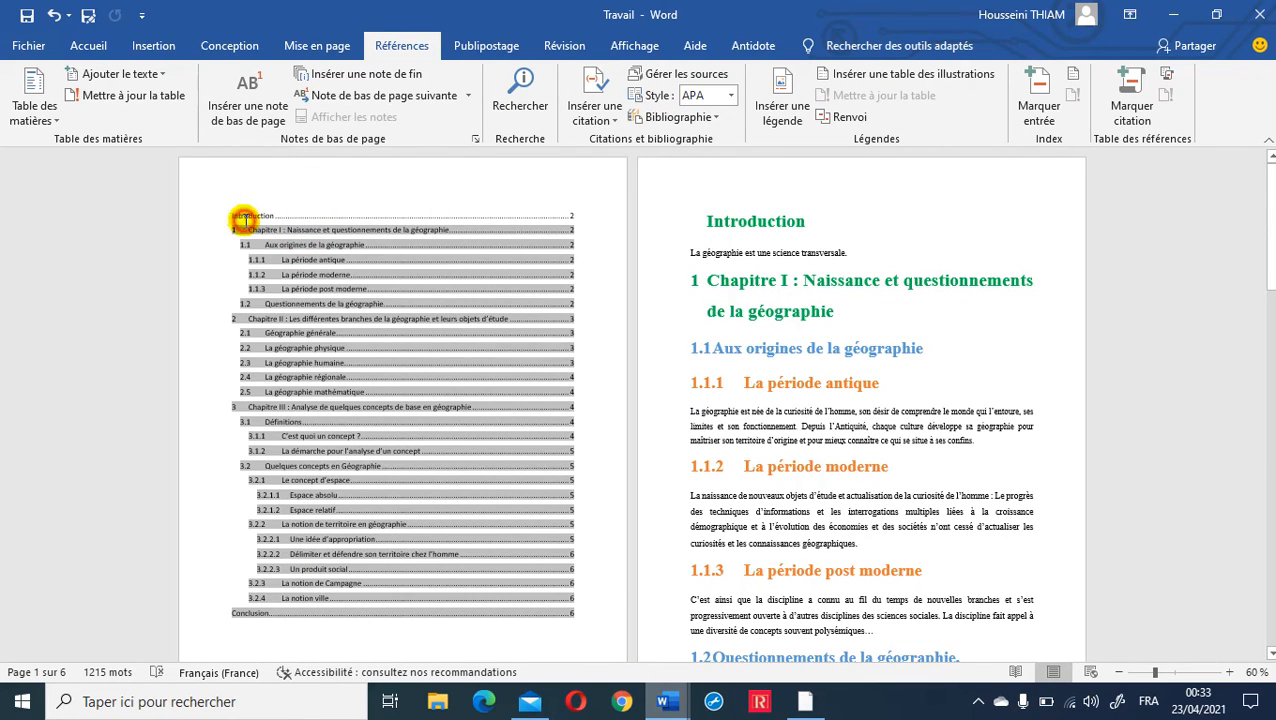
{"action": "left_click", "coordinate": [243, 218]}
{"action": "right_click", "coordinate": [244, 220]}
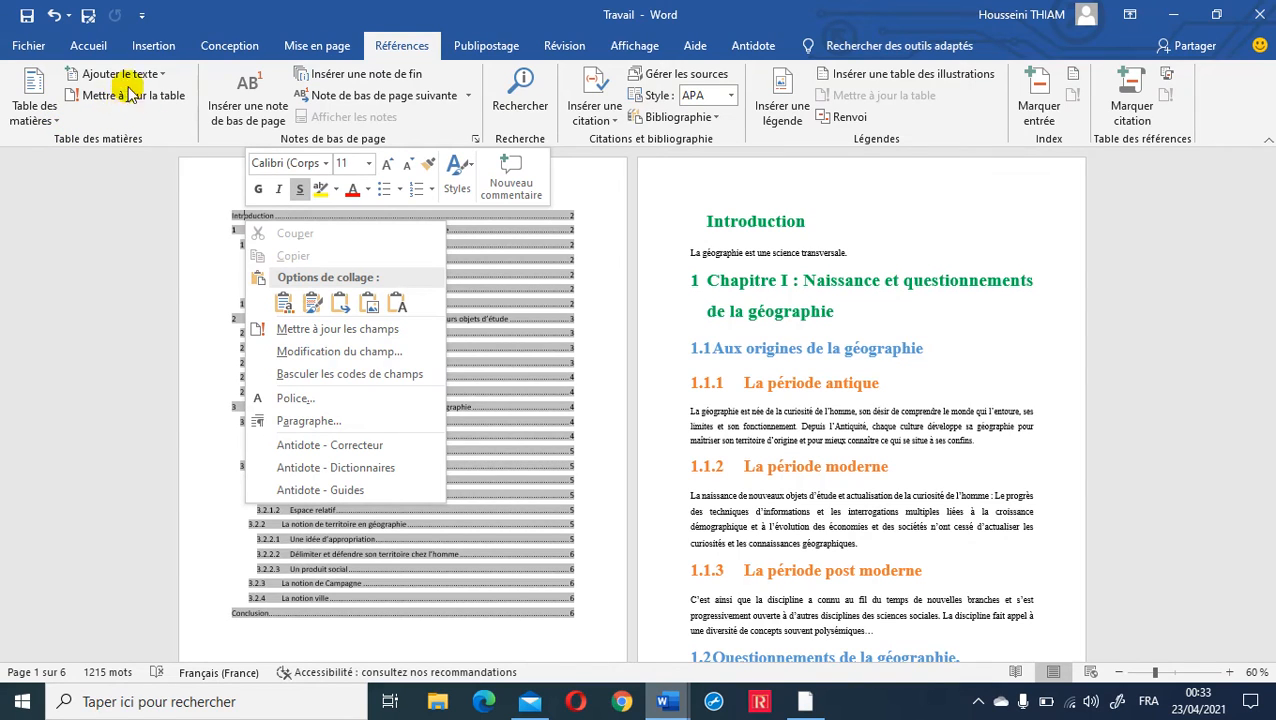
{"action": "left_click", "coordinate": [378, 338]}
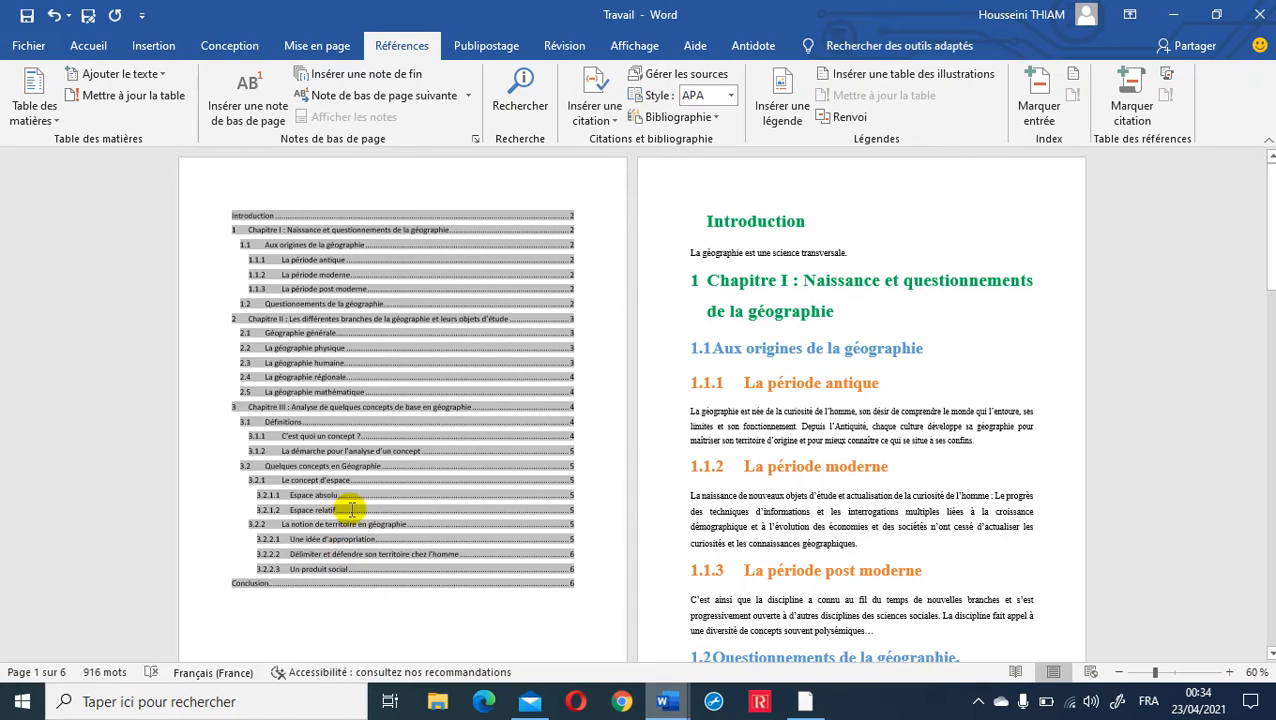
{"action": "left_click", "coordinate": [55, 20]}
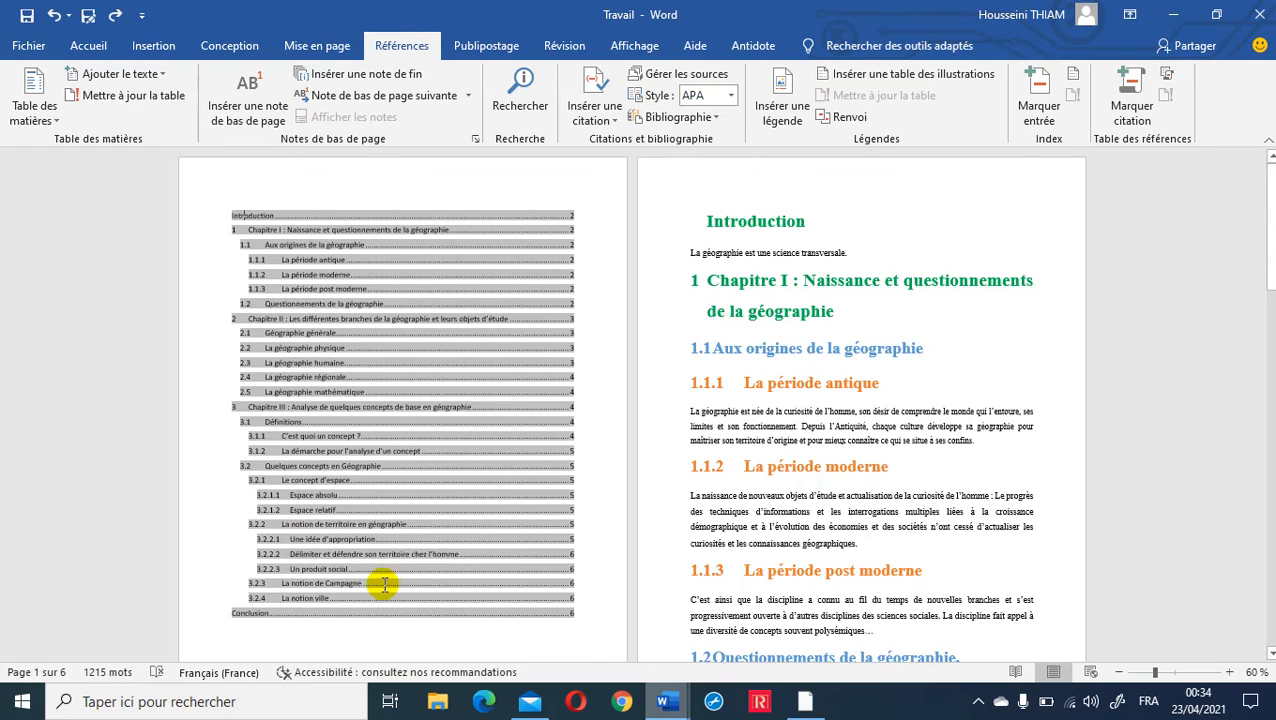
- Update the table of contents on the first page to match the document's remaining headings
{"action": "left_click", "coordinate": [98, 101]}
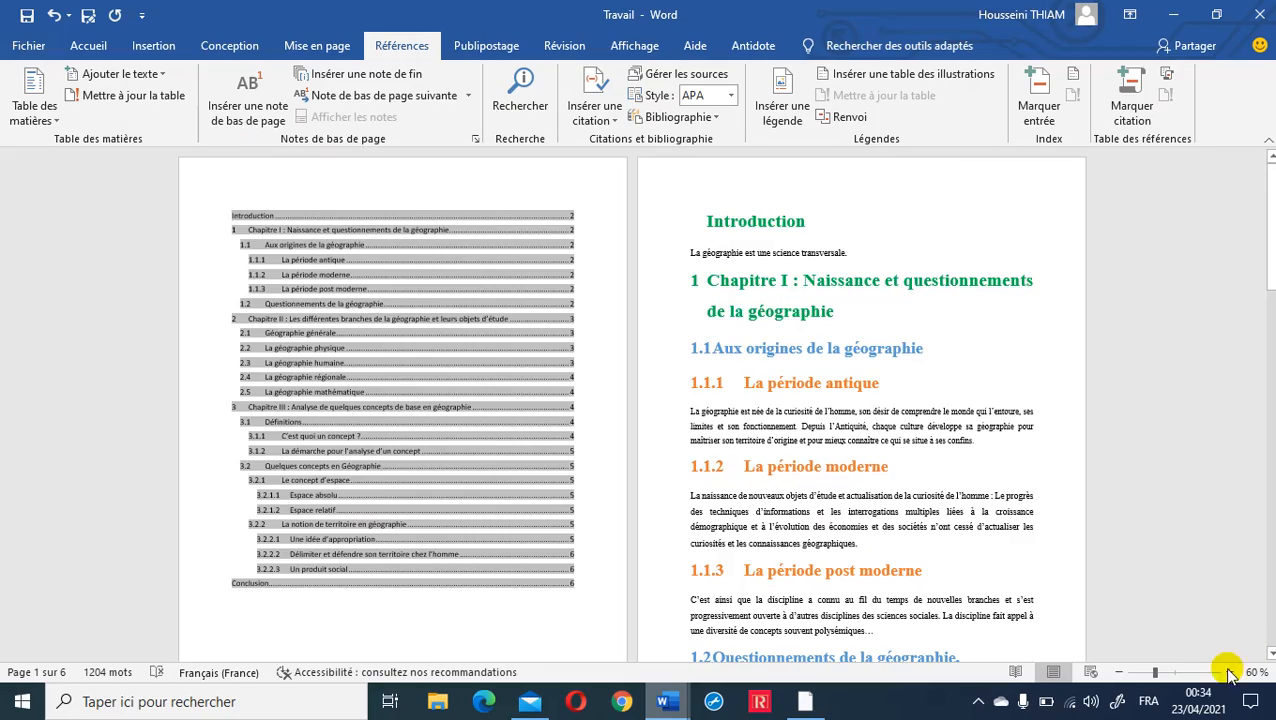
- Check the updated table of contents' entries up close, from Introduction to Conclusion
{"action": "left_click", "coordinate": [1229, 672]}
{"action": "left_click", "coordinate": [1229, 672]}
{"action": "left_click", "coordinate": [1229, 672]}
{"action": "left_click", "coordinate": [1229, 672]}
{"action": "left_click", "coordinate": [1229, 672]}
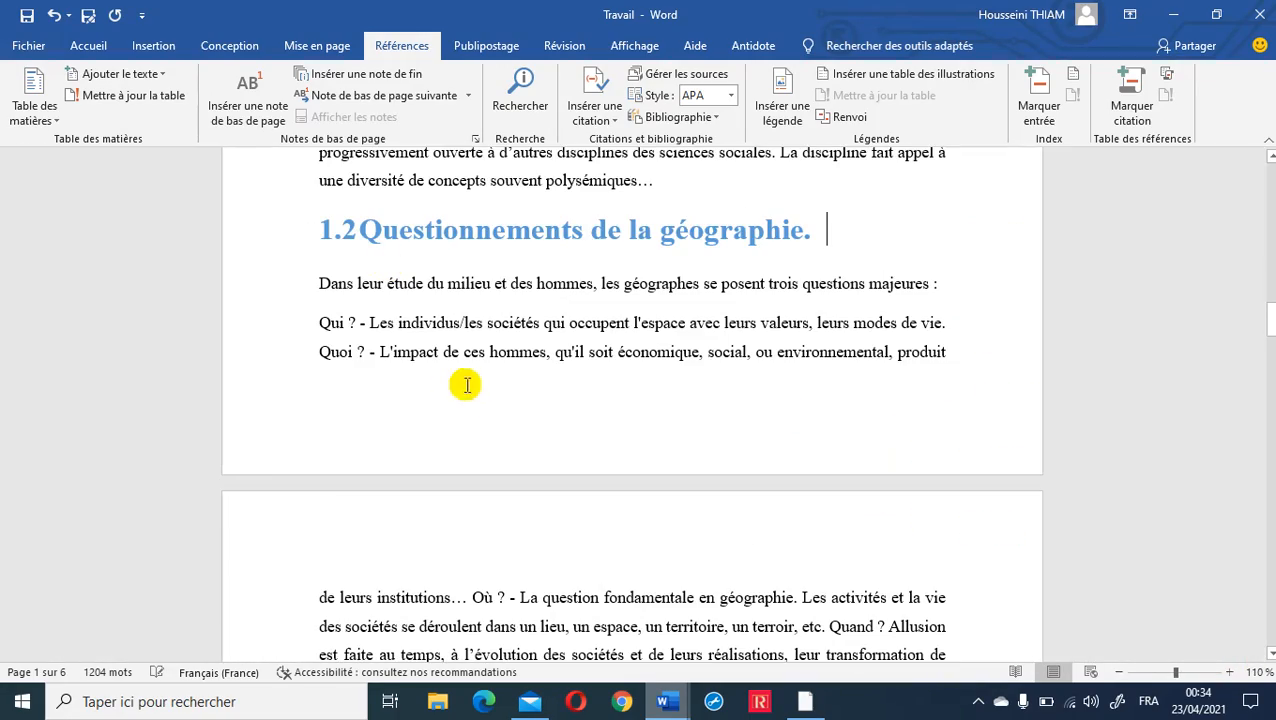
{"action": "scroll", "coordinate": [809, 299], "scroll_direction": "up", "scroll_amount": 5}
{"action": "left_click", "coordinate": [1266, 292]}
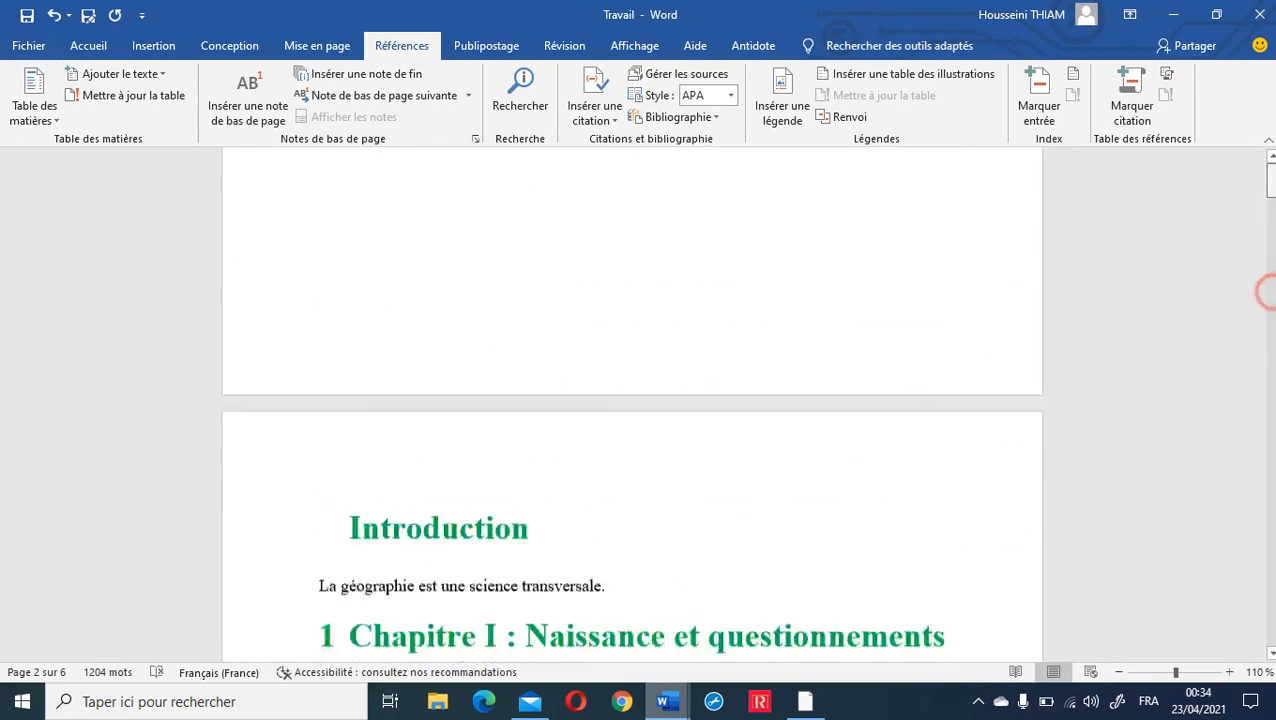
{"action": "scroll", "coordinate": [672, 242], "scroll_direction": "up", "scroll_amount": 10}
{"action": "scroll", "coordinate": [607, 333], "scroll_direction": "down", "scroll_amount": 8}
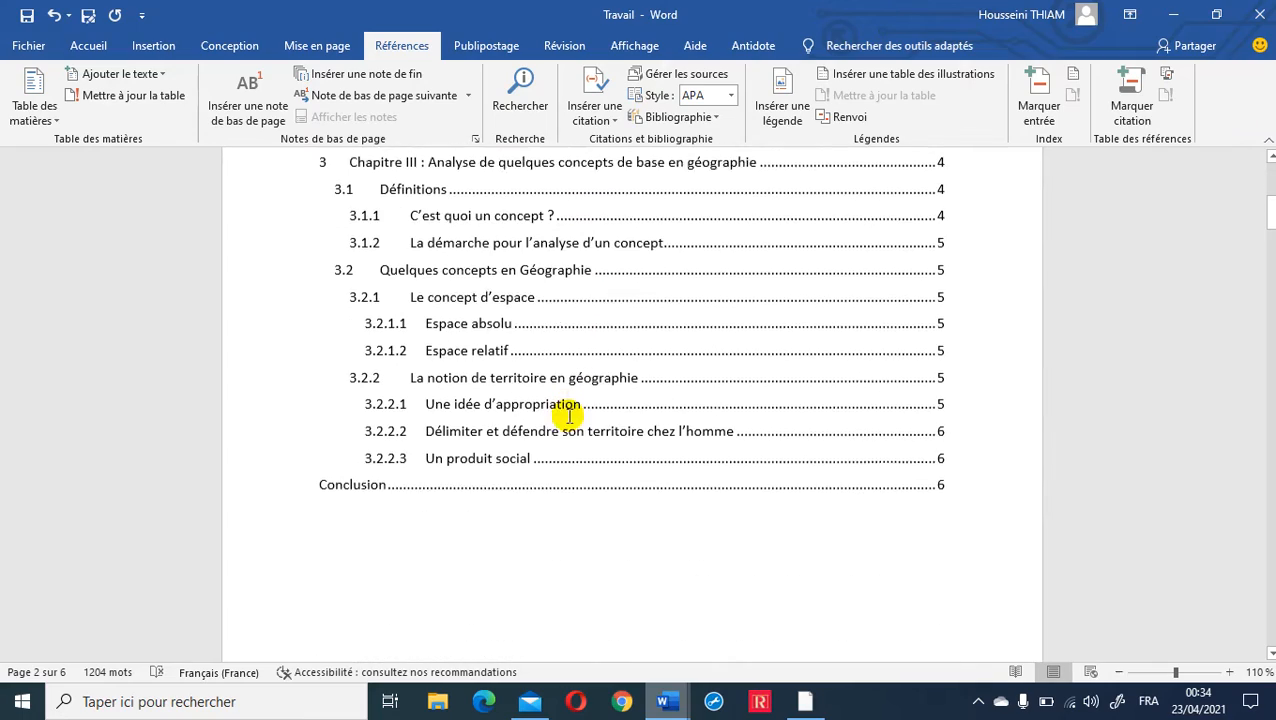
{"action": "scroll", "coordinate": [568, 415], "scroll_direction": "down", "scroll_amount": 1}
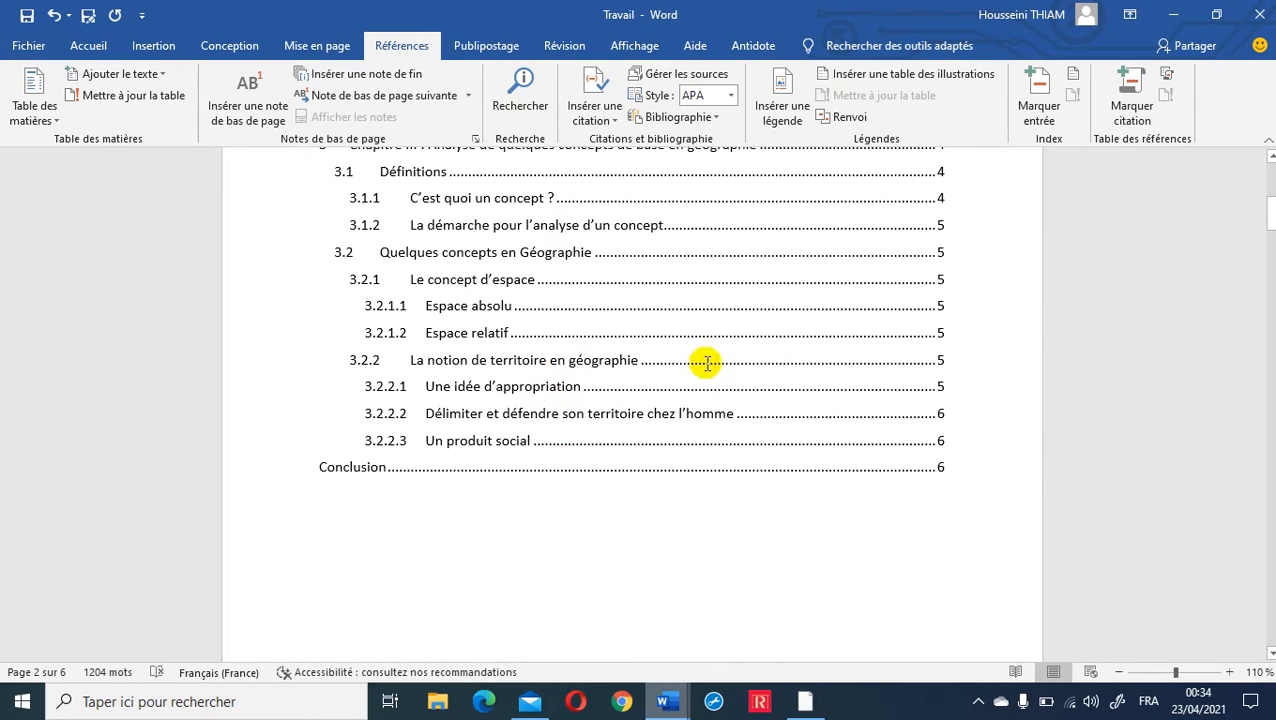
{"action": "scroll", "coordinate": [635, 400], "scroll_direction": "up", "scroll_amount": 8}
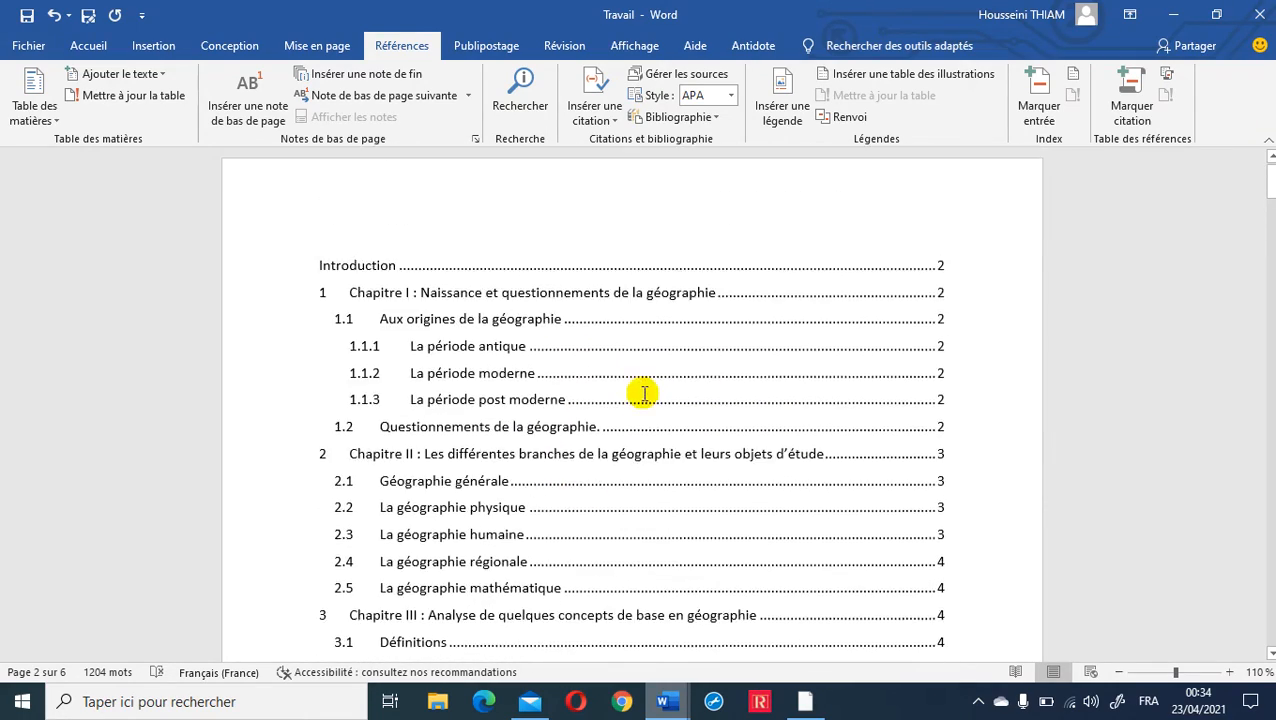
{"action": "scroll", "coordinate": [740, 645], "scroll_direction": "down", "scroll_amount": 5}
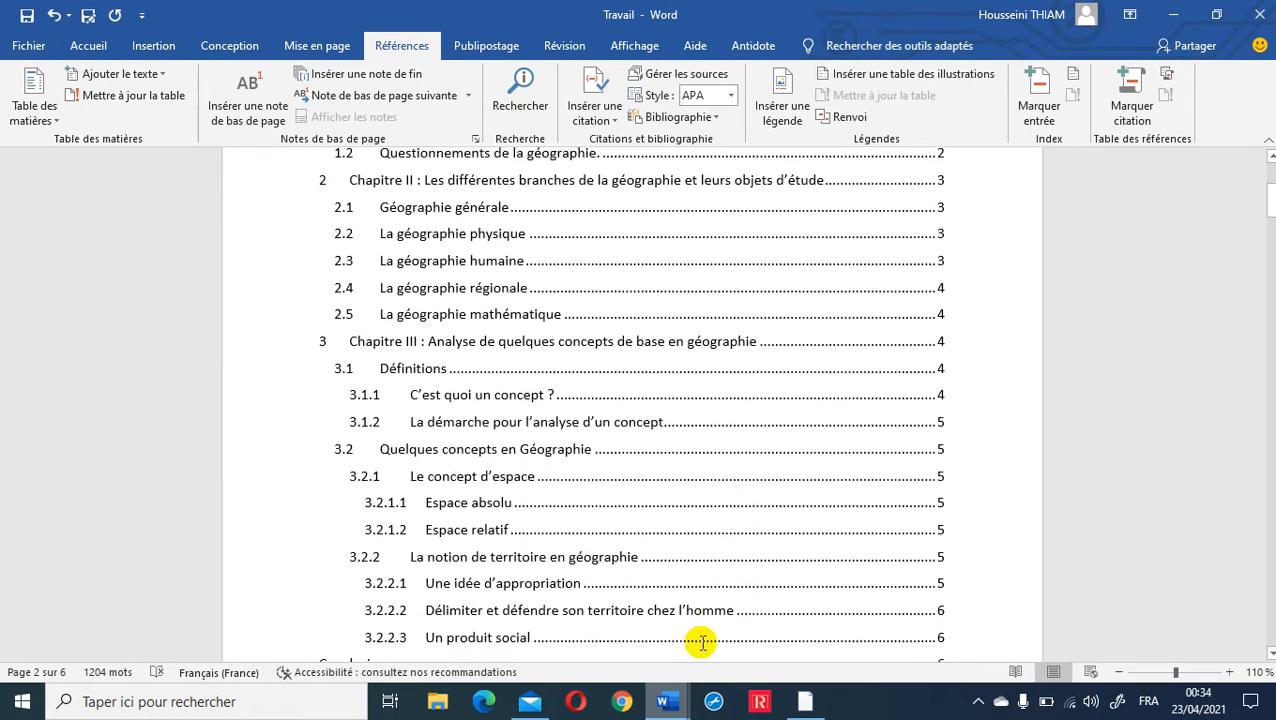
- Switch to File Explorer and open the recent document "Réaliser une Table des matières" to read its listed steps
{"action": "left_click", "coordinate": [667, 701]}
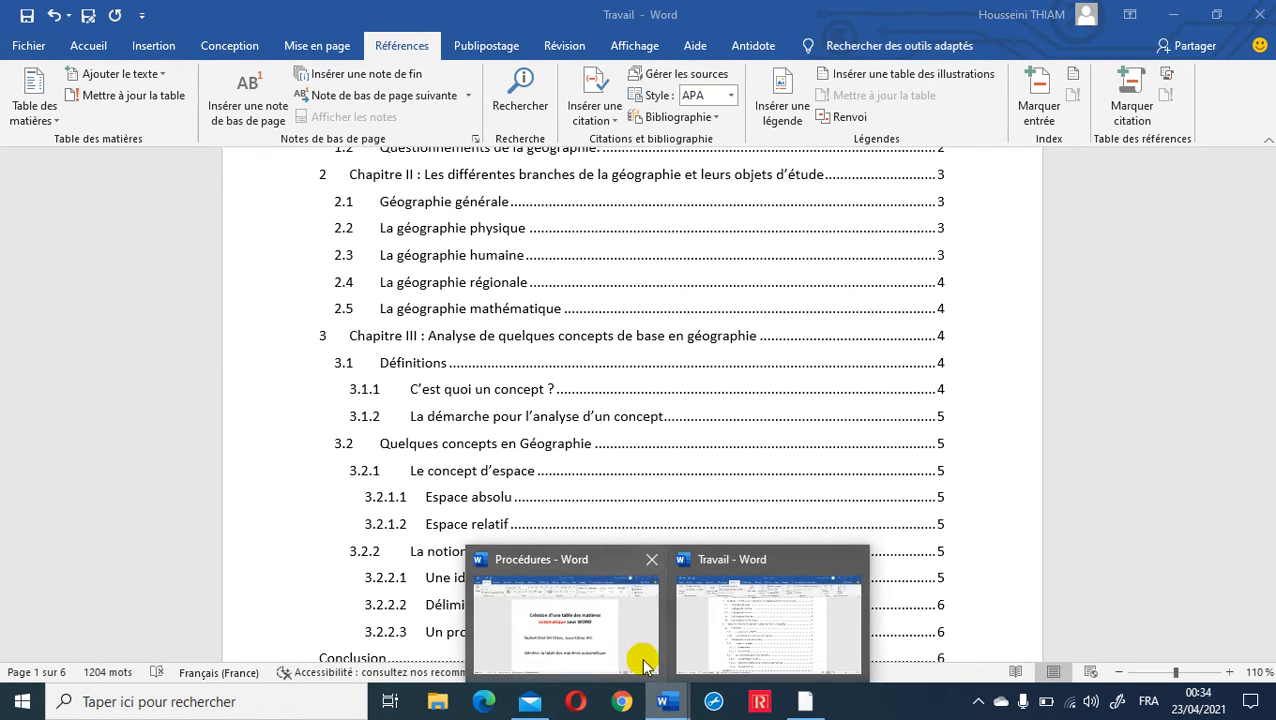
{"action": "left_click", "coordinate": [447, 699]}
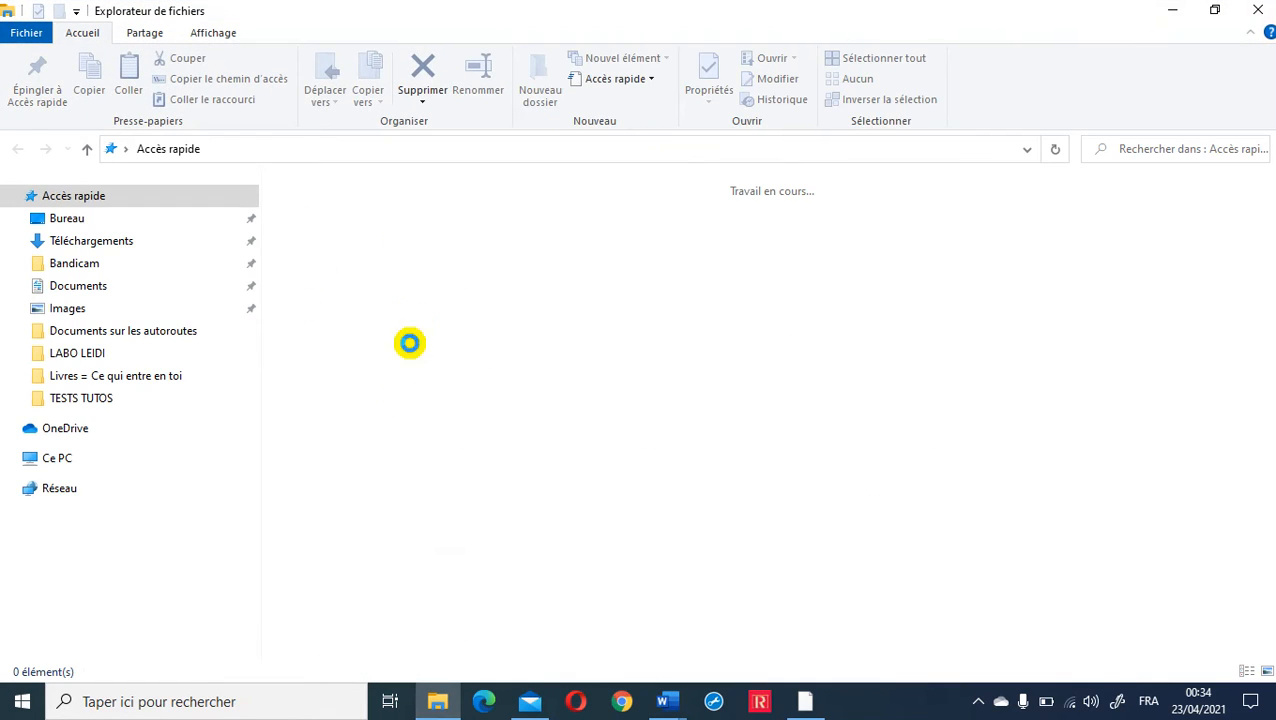
{"action": "left_click", "coordinate": [364, 470]}
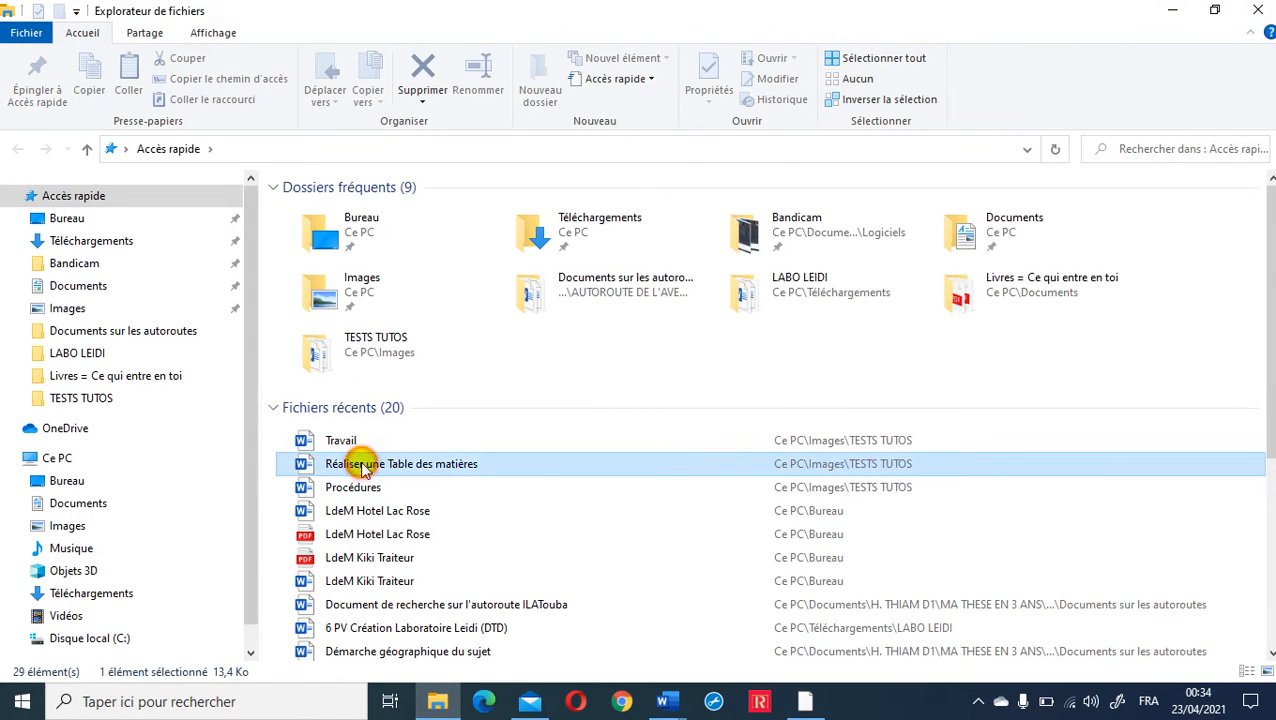
{"action": "right_click", "coordinate": [386, 470]}
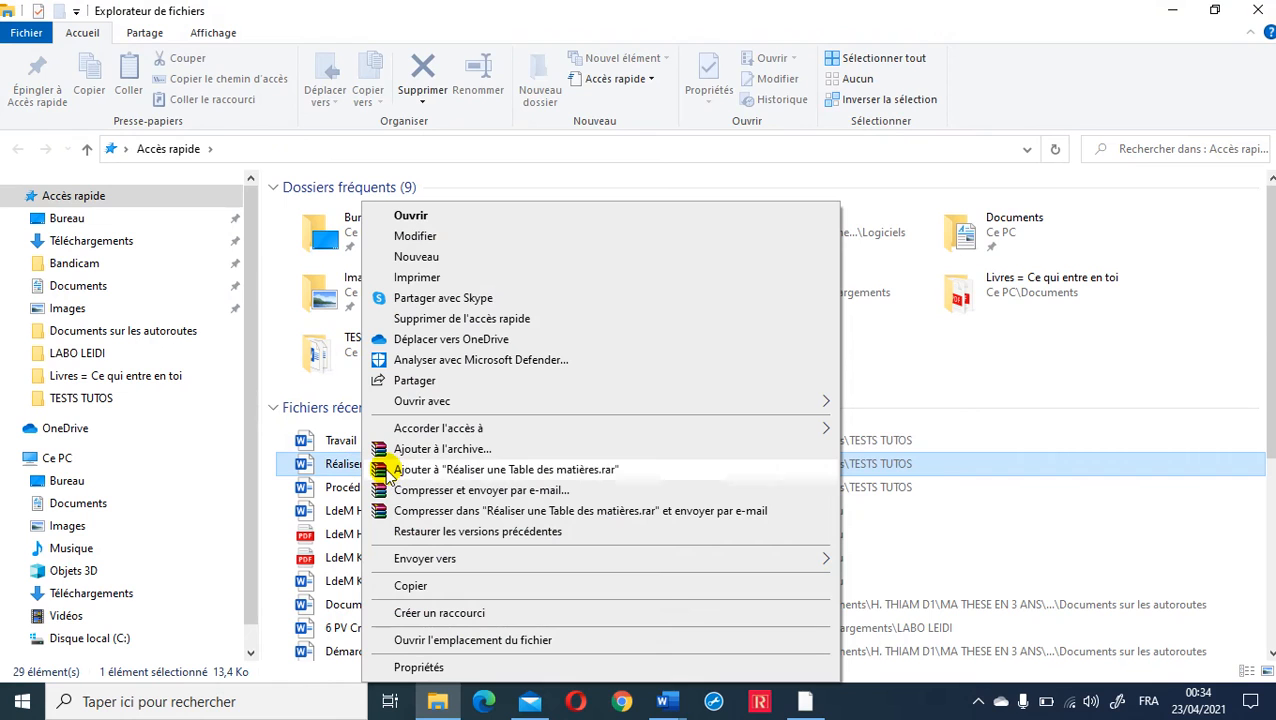
{"action": "left_click", "coordinate": [438, 222]}
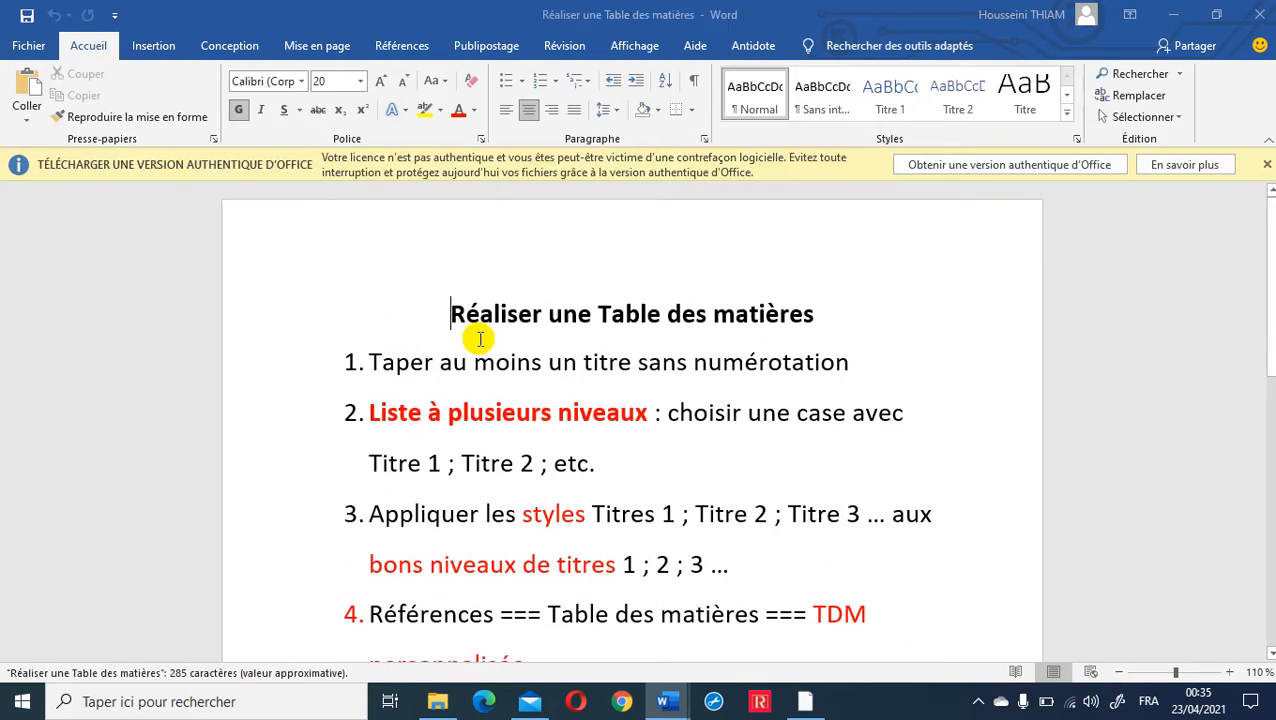
{"action": "scroll", "coordinate": [560, 335], "scroll_direction": "down", "scroll_amount": 2}
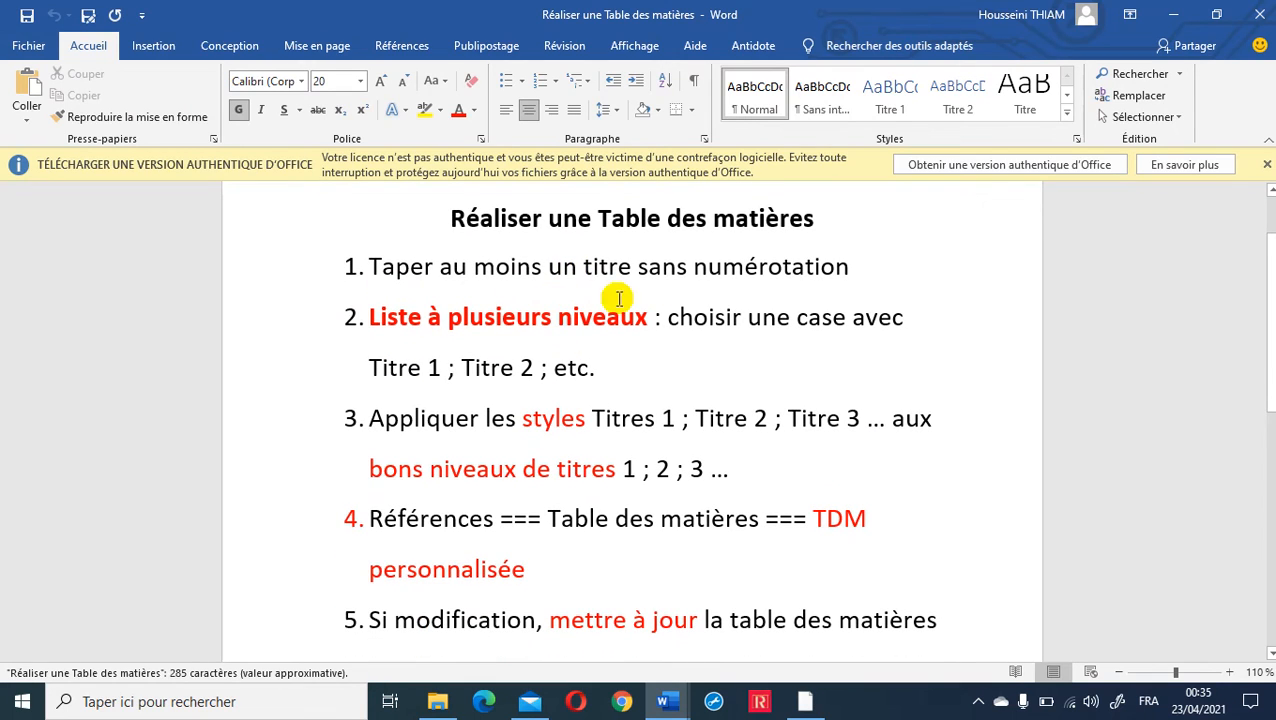